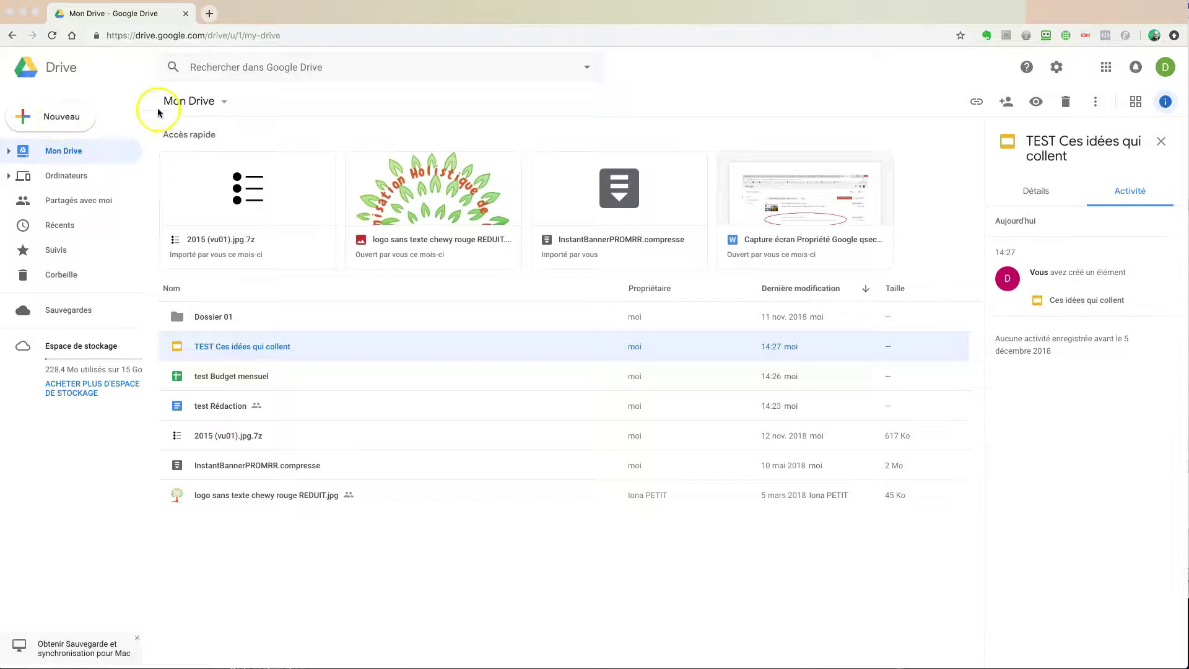
Step: Open Drive's Nouveau menu and its Plus submenu listing Google Forms
left_click(42, 120)
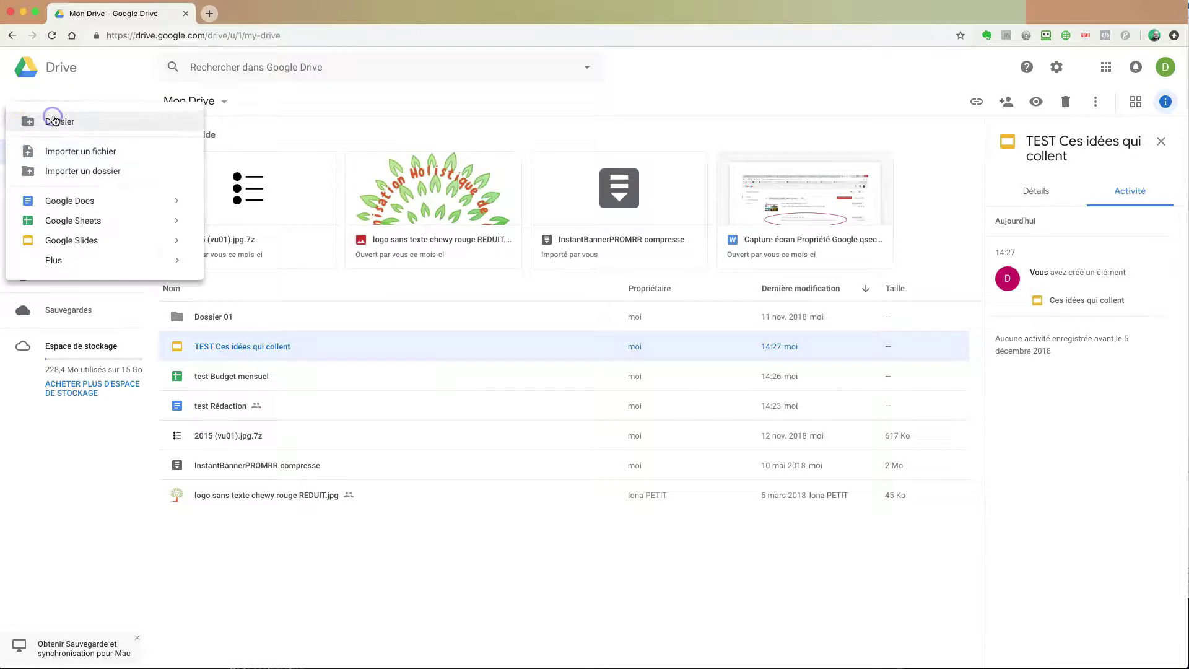
mouse_move(54, 260)
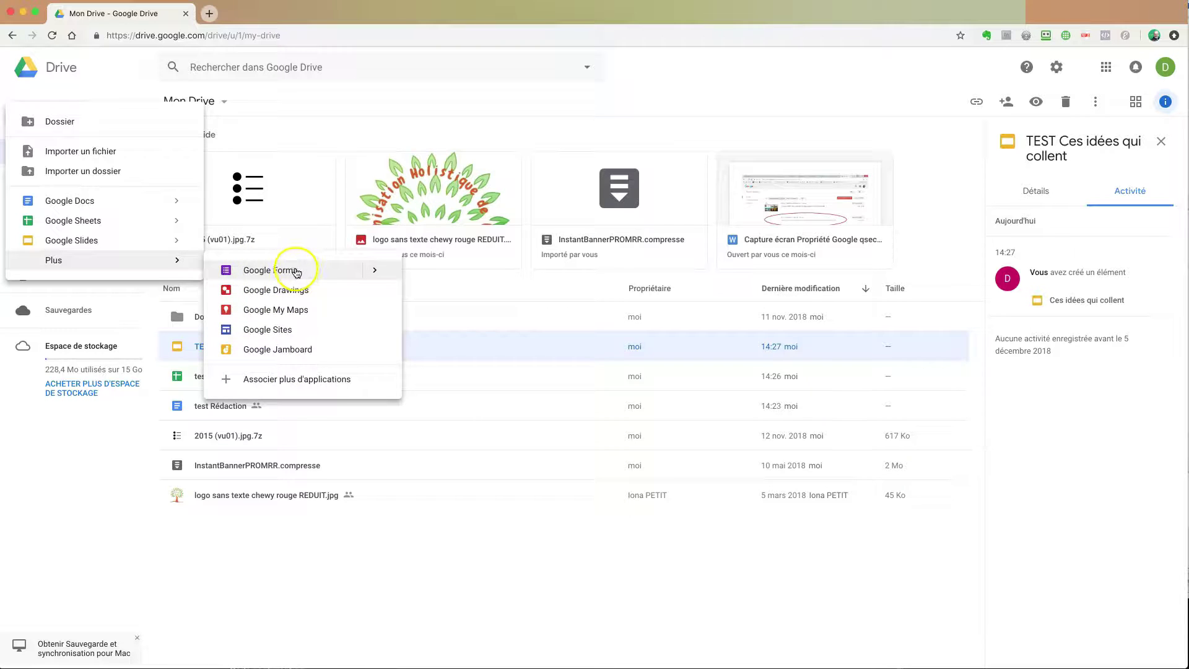
mouse_move(376, 271)
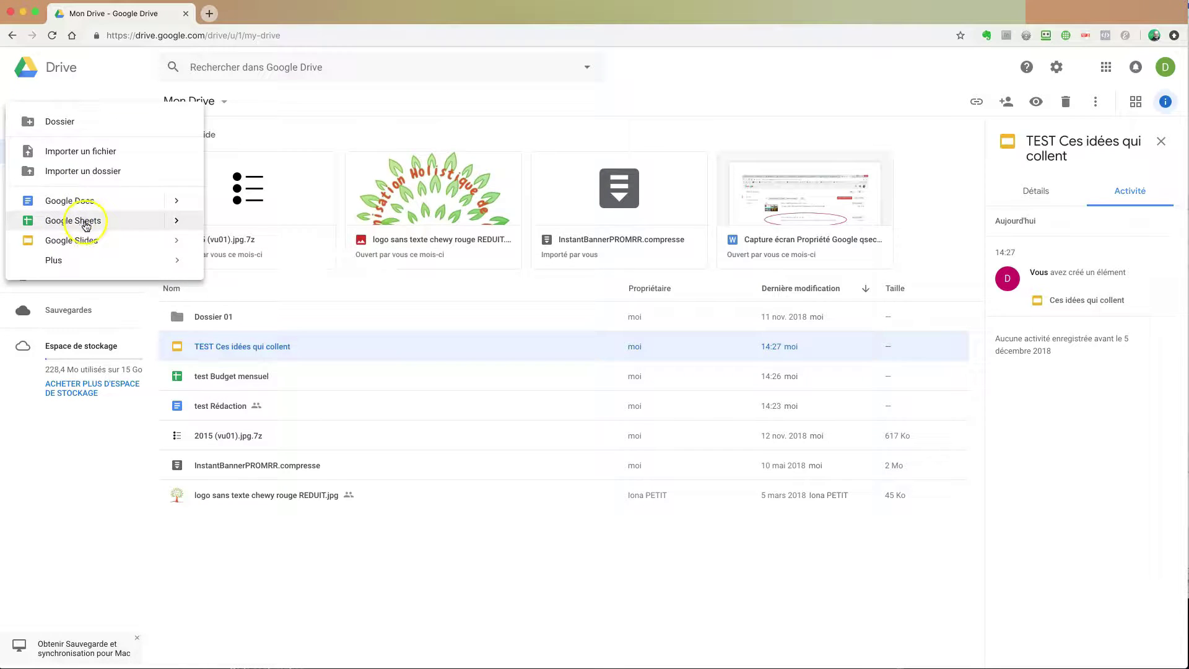
left_click(86, 208)
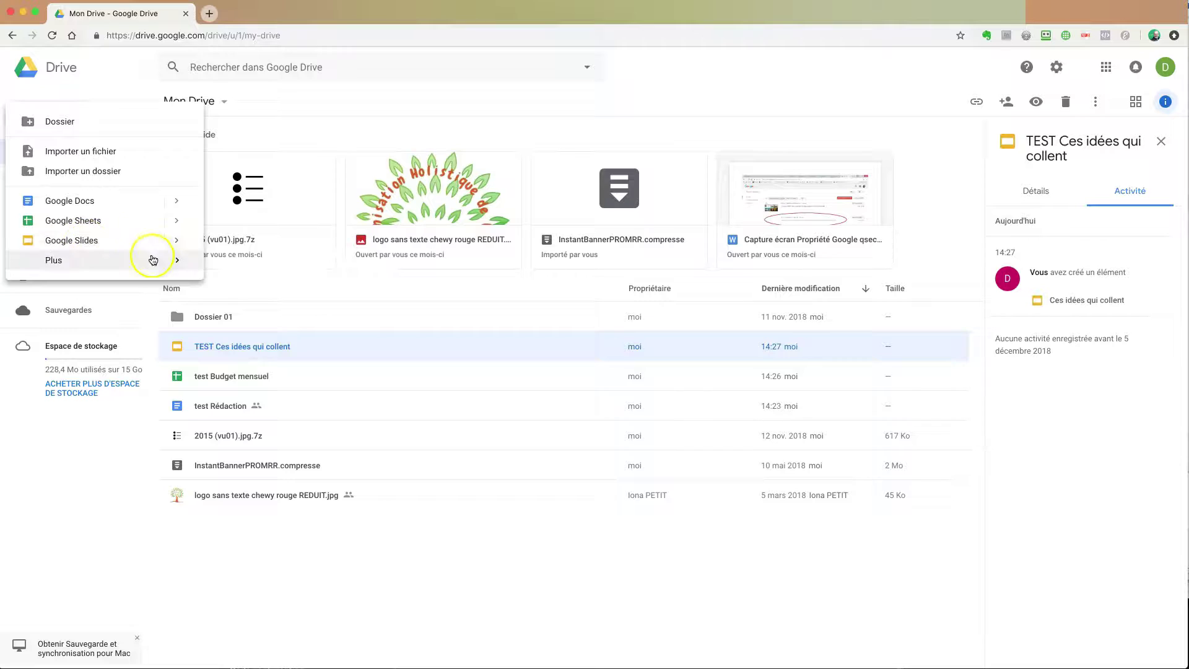
mouse_move(178, 262)
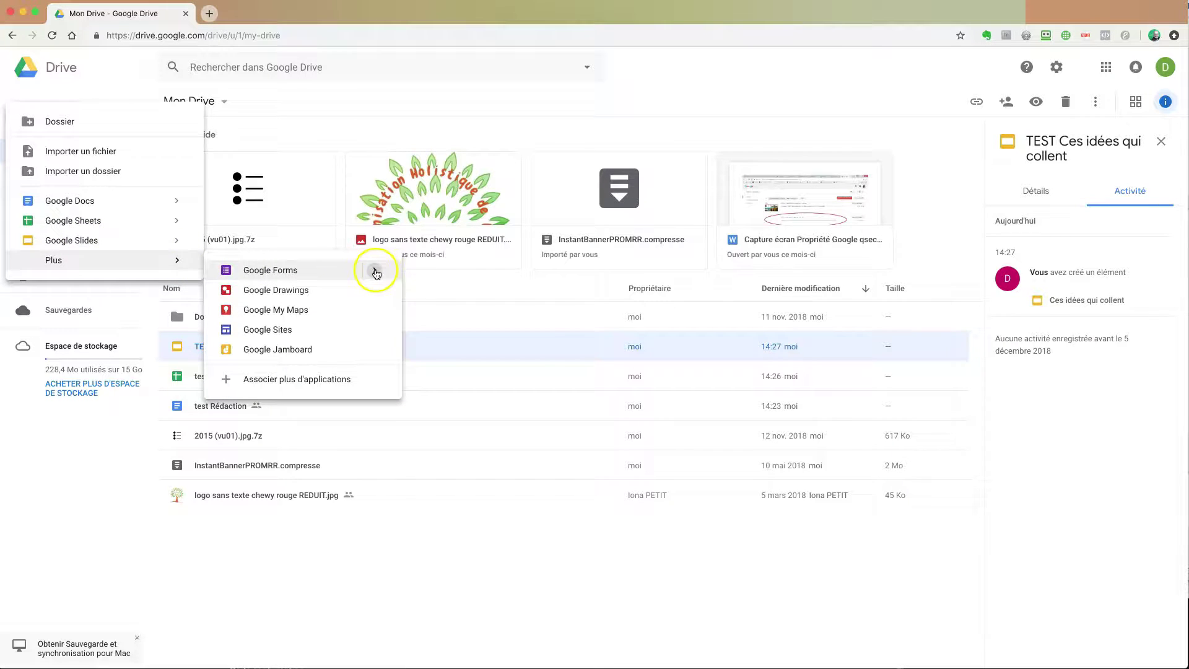
Step: Start a form from a template and pick Formulaire de candidature from the gallery
left_click(434, 301)
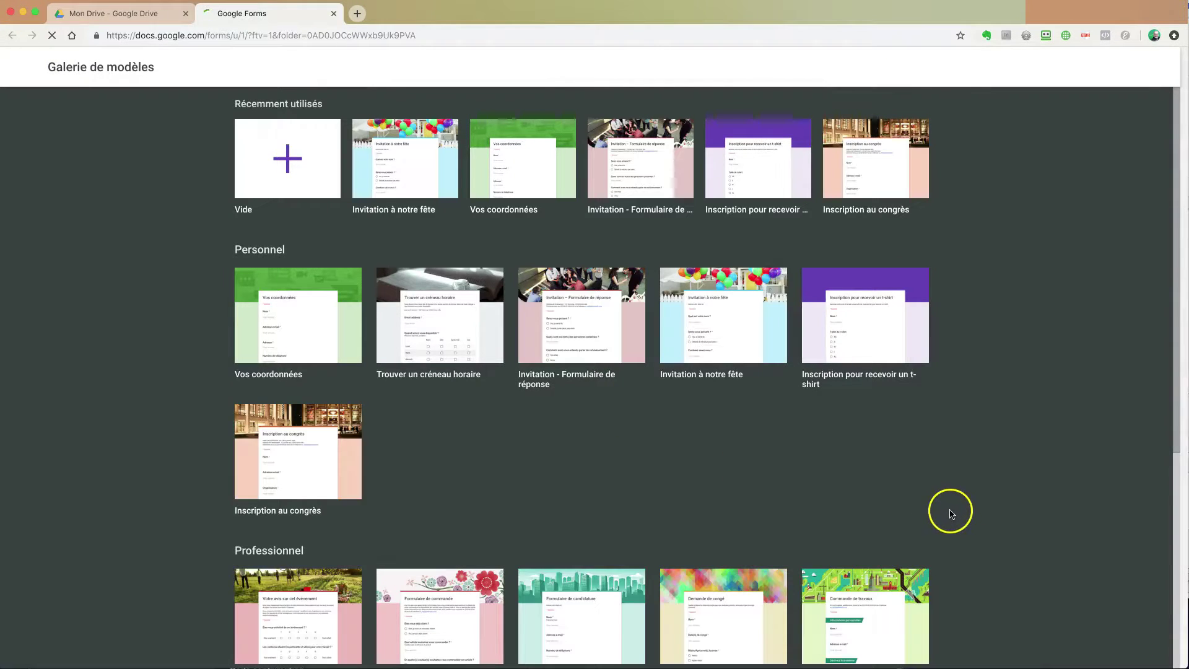
scroll(954, 513, "down", 3)
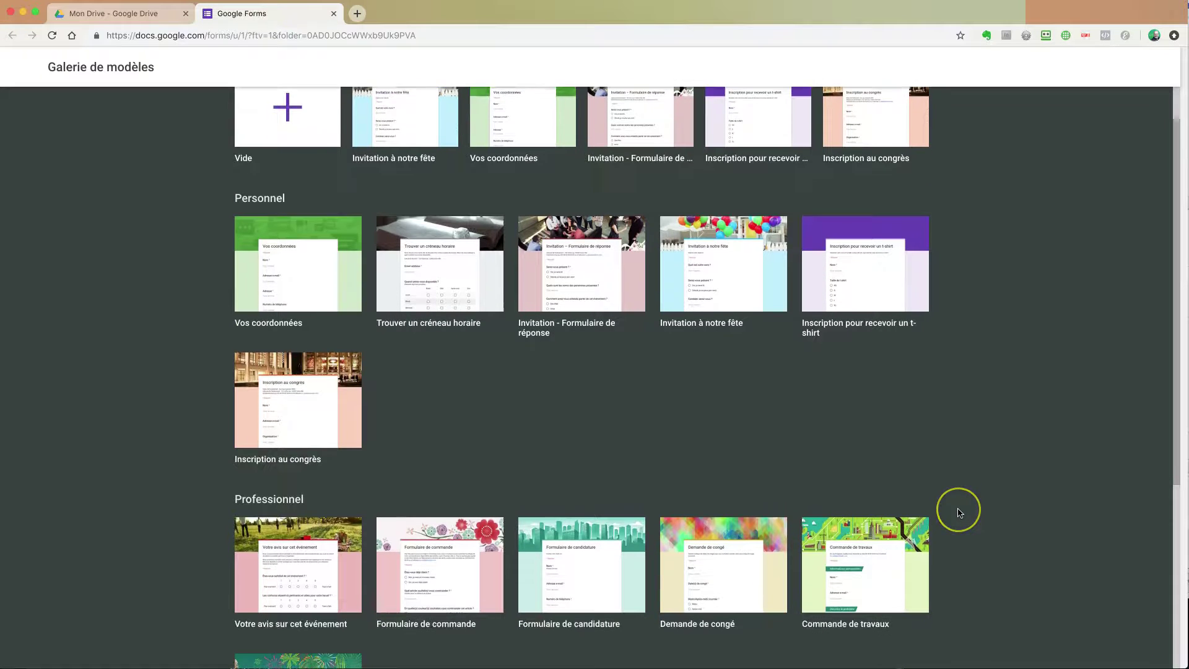
scroll(959, 513, "down", 5)
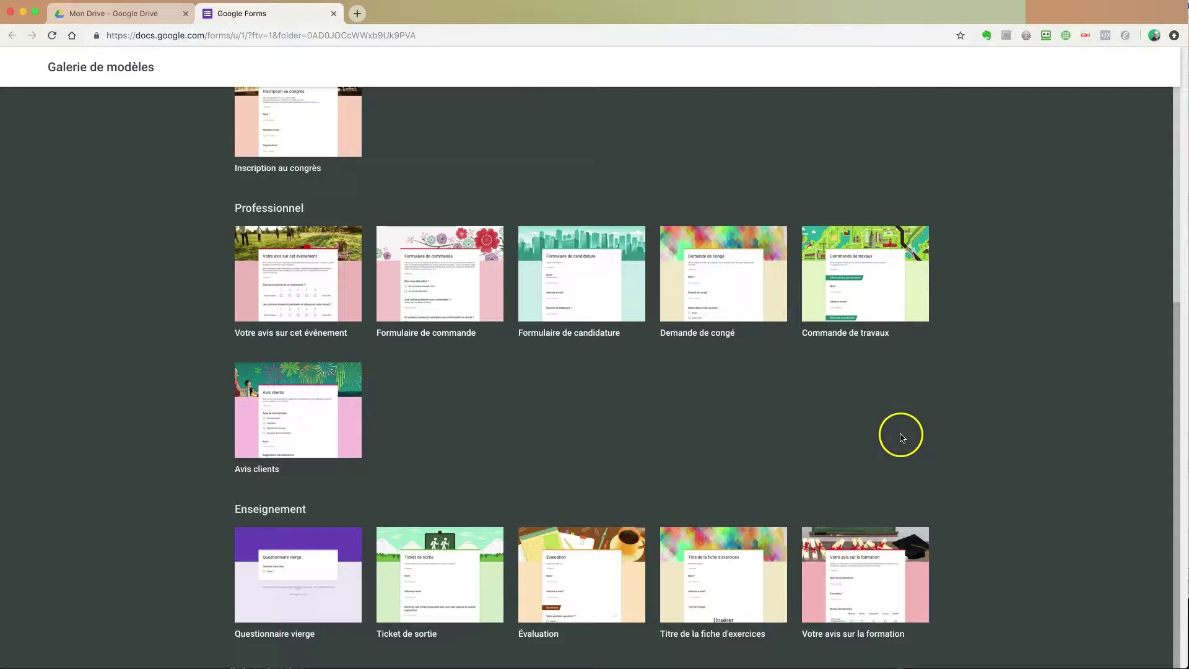
scroll(901, 433, "up", 1)
scroll(892, 427, "up", 3)
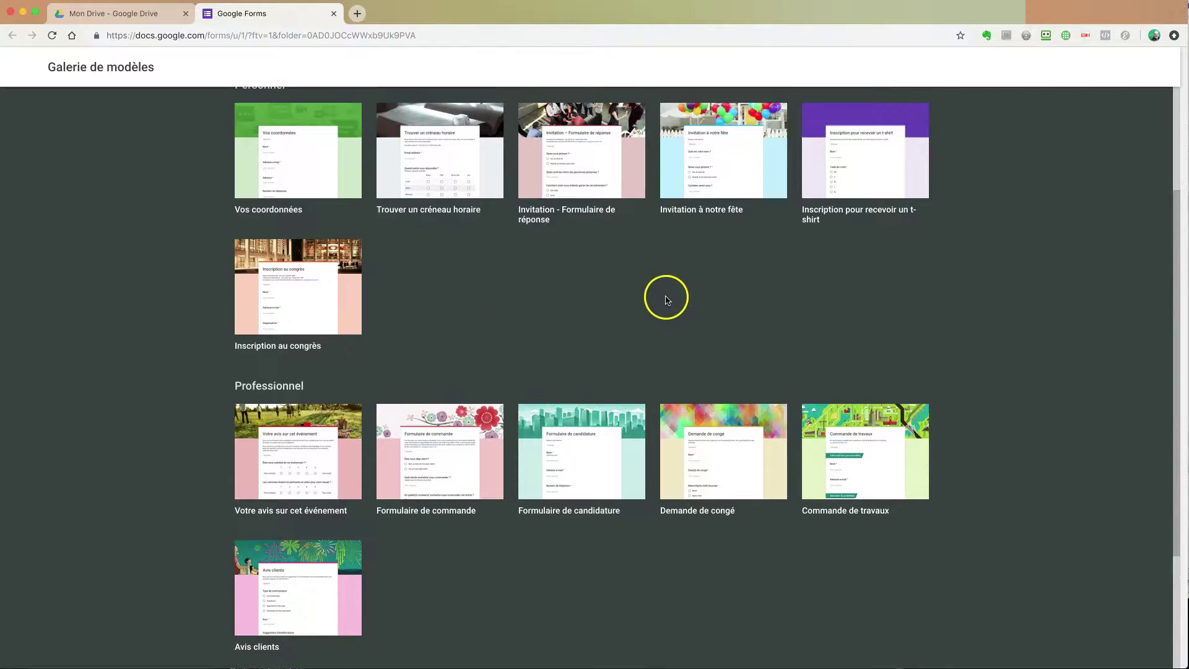
scroll(681, 308, "down", 1)
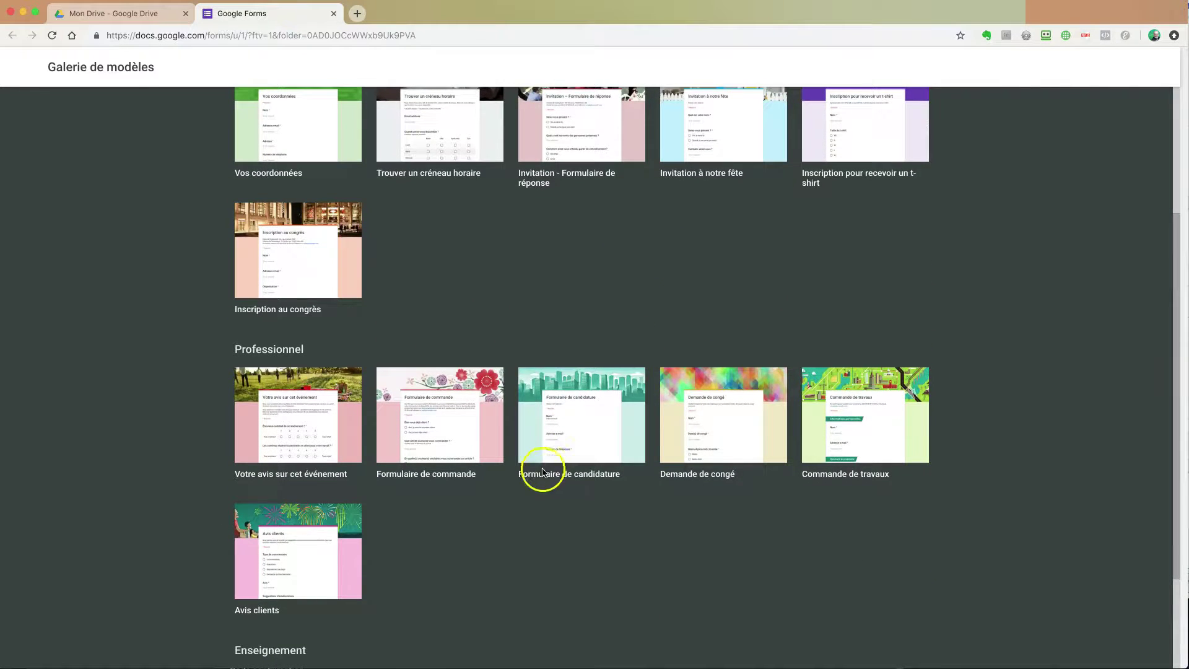
left_click(582, 429)
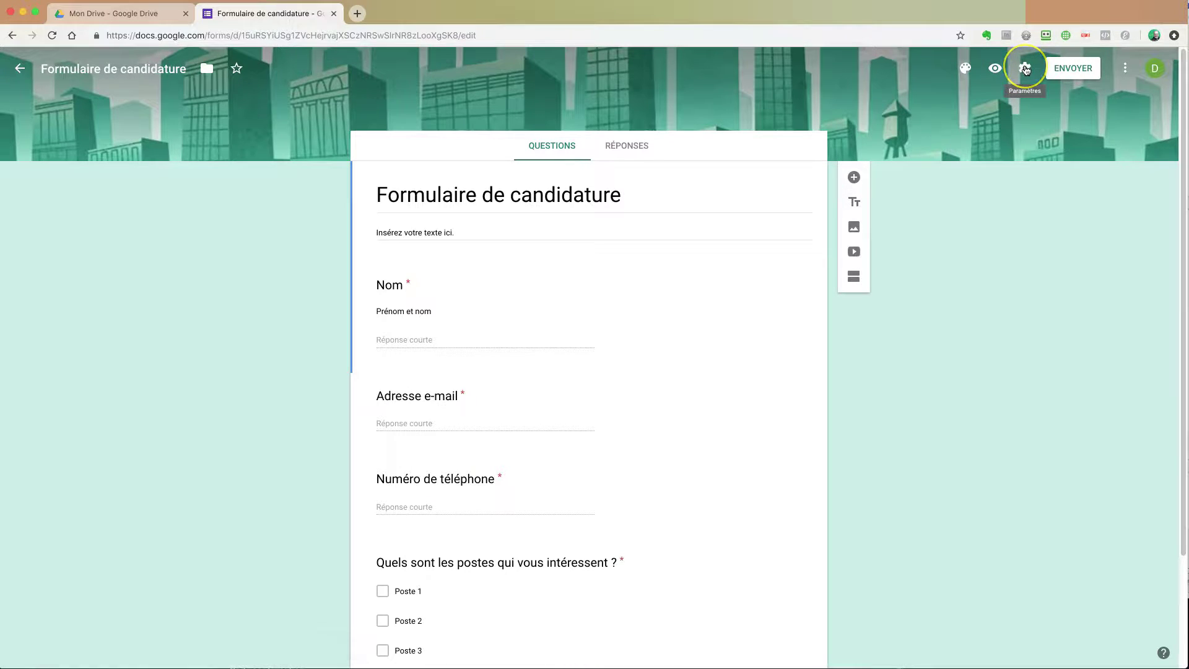
left_click(1026, 69)
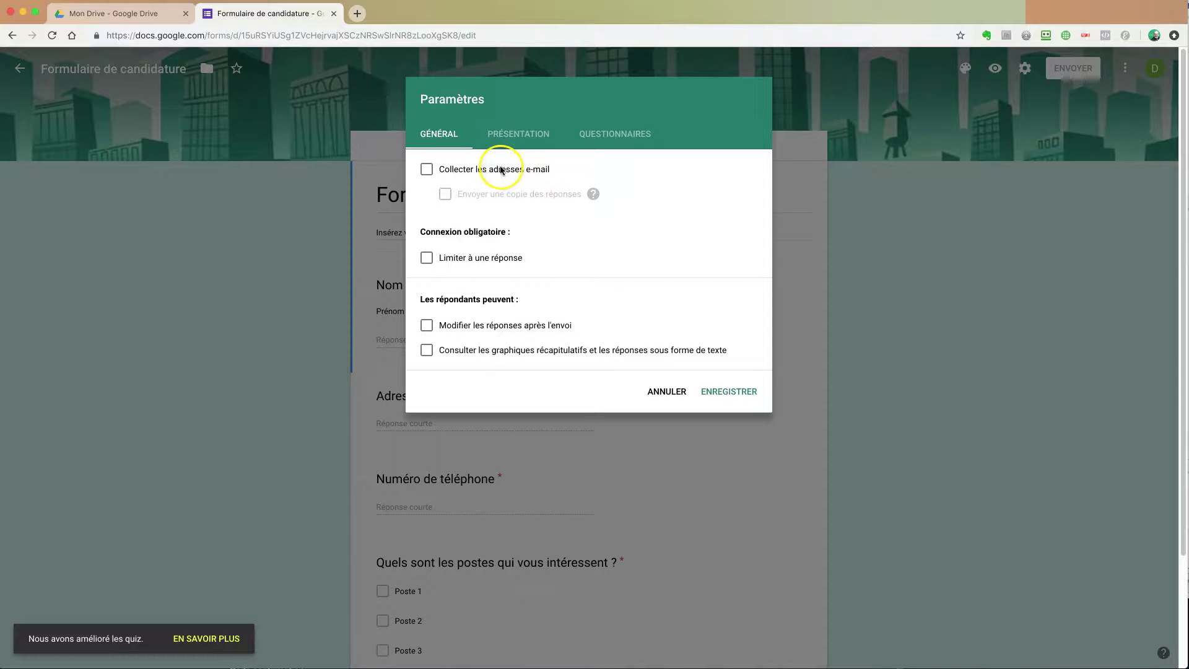
left_click(666, 393)
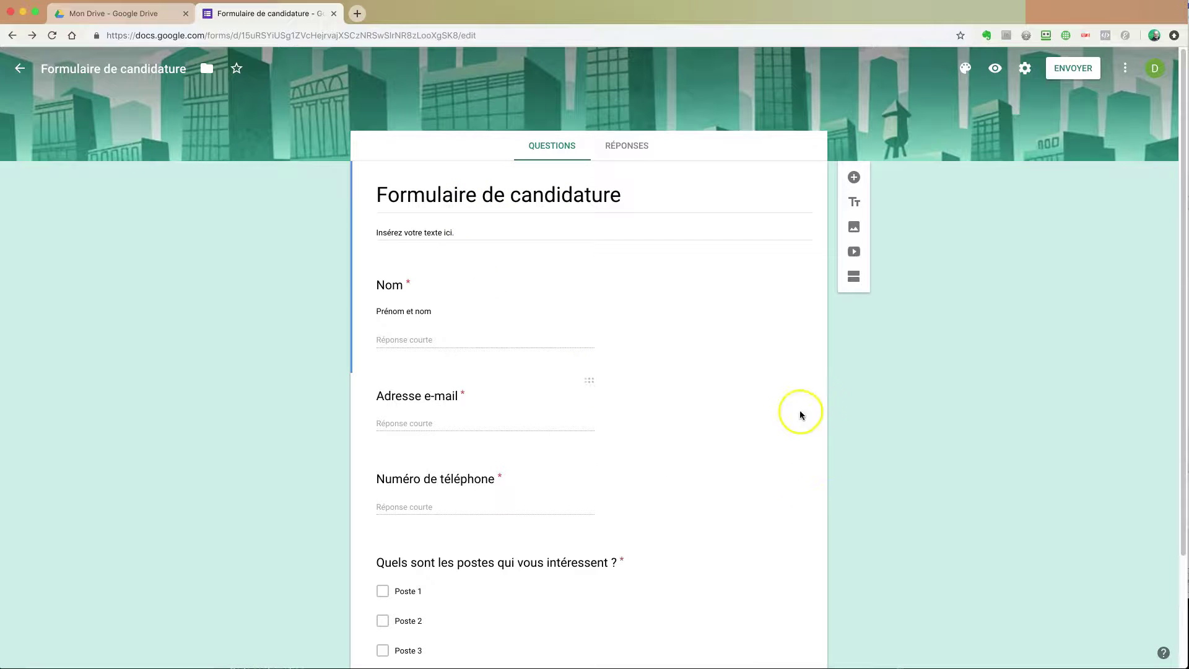
scroll(921, 449, "down", 3)
scroll(920, 448, "up", 3)
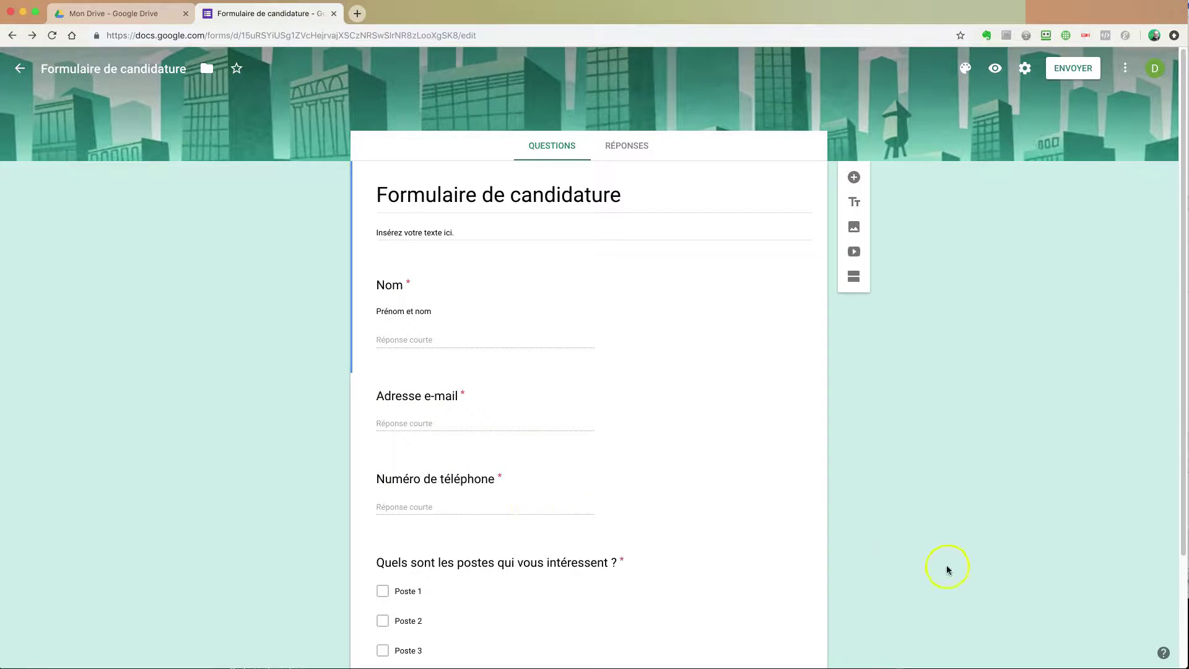
scroll(948, 569, "down", 3)
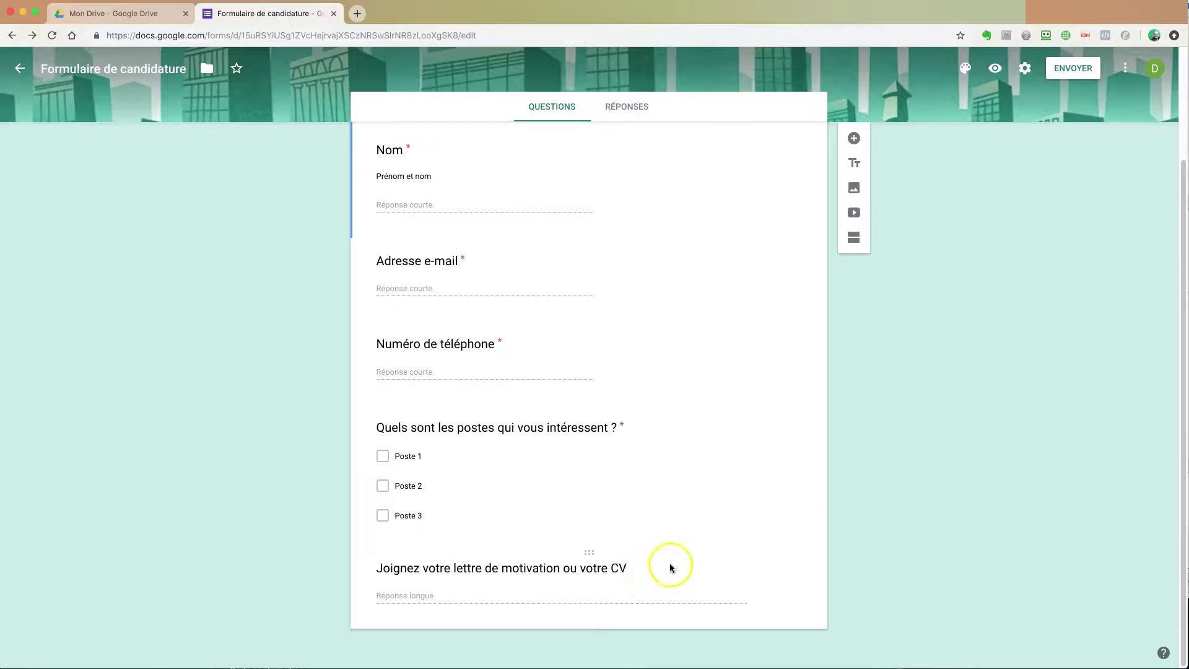
scroll(639, 532, "up", 3)
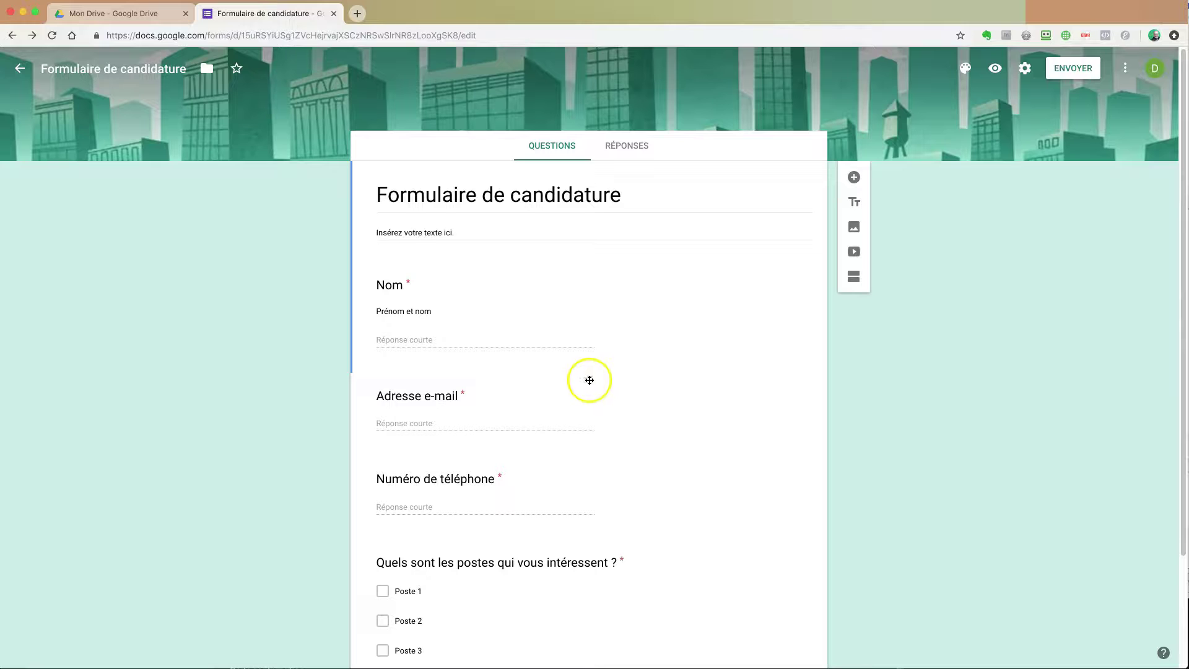
Step: Drag the Adresse e-mail question card above the Nom question
left_click_drag(589, 379, 587, 319)
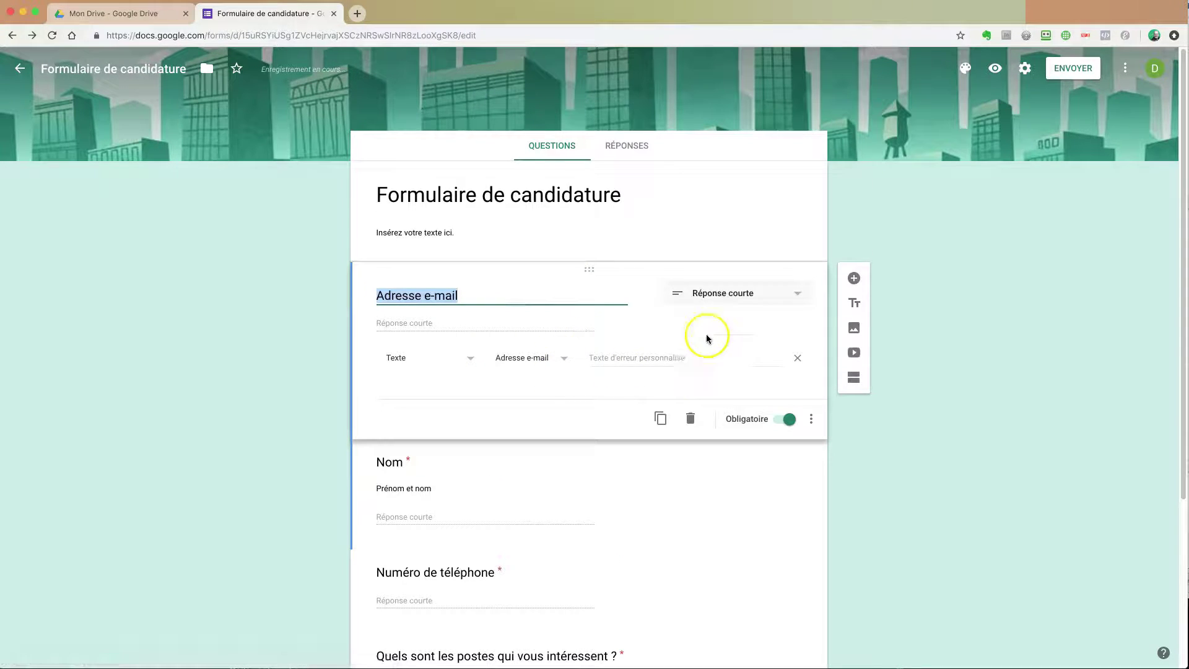
left_click(385, 179)
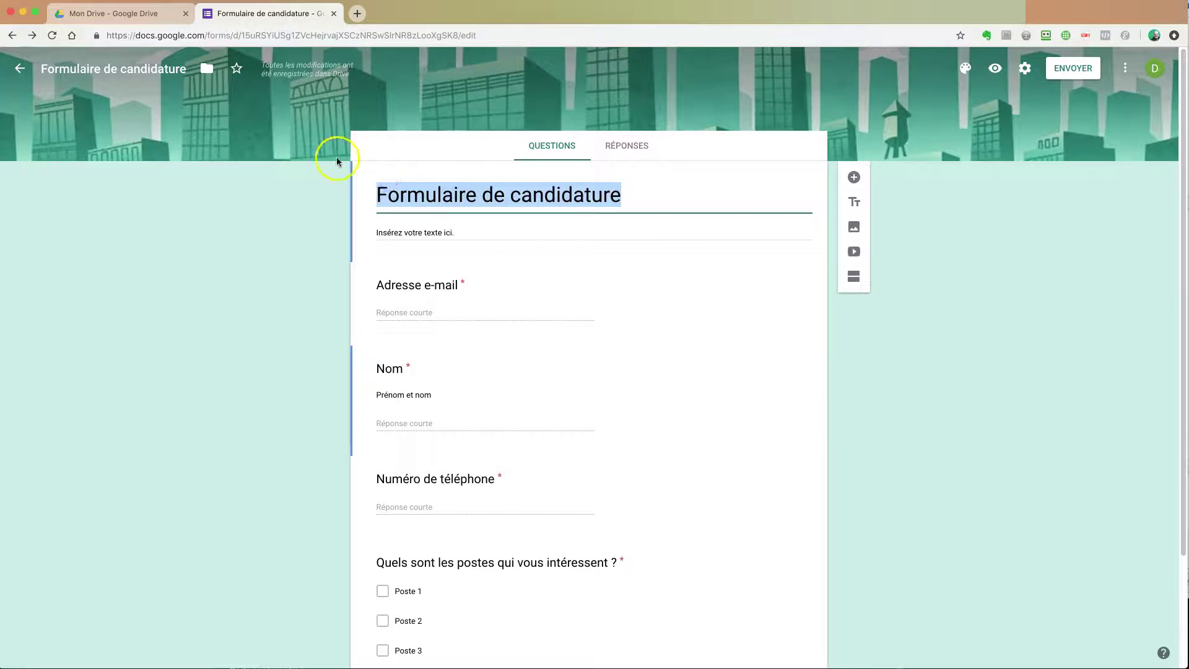
left_click(254, 180)
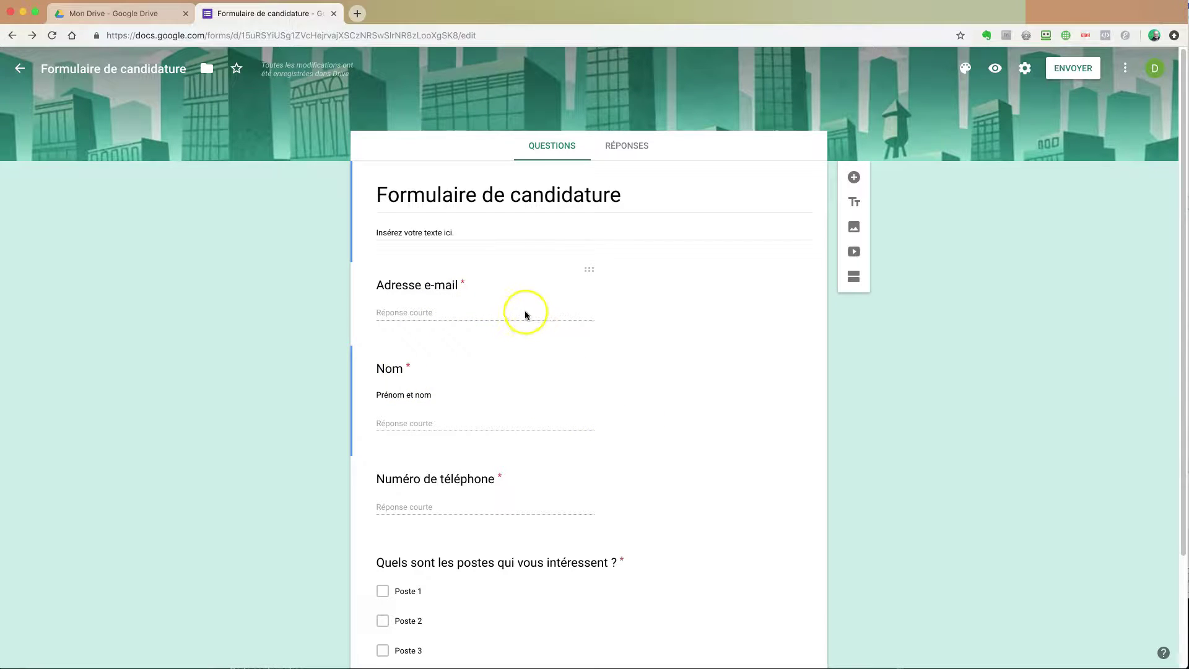
Step: Select the Adresse e-mail question's title text for editing
left_click(469, 292)
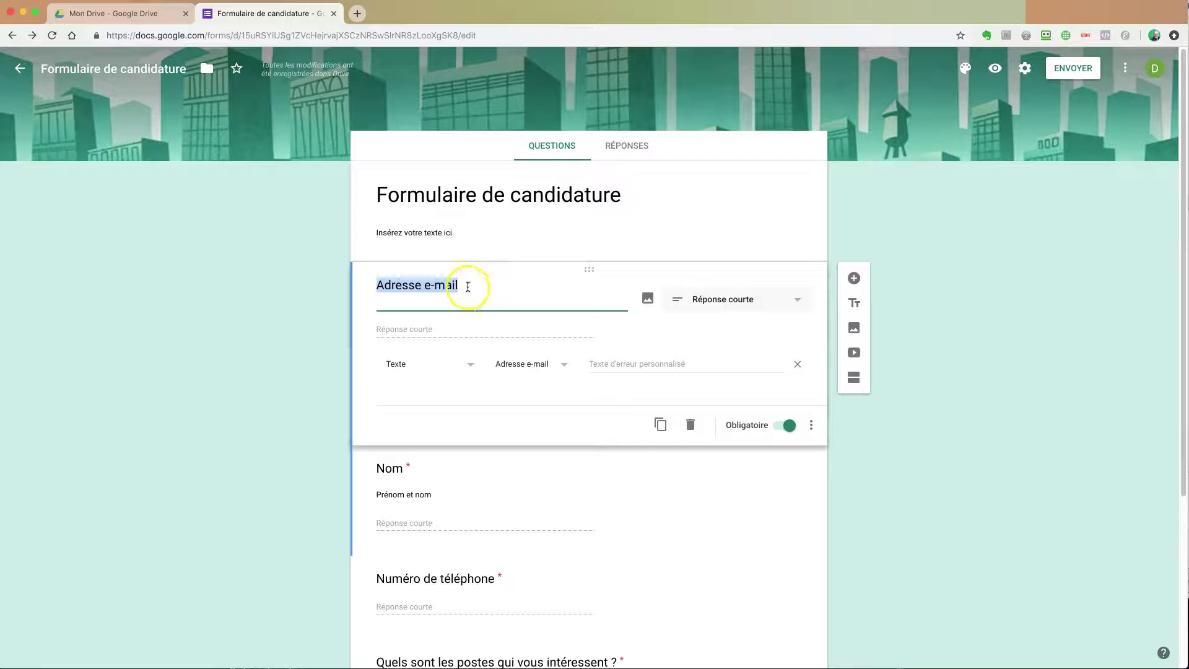
left_click(457, 286)
left_click_drag(465, 286, 367, 291)
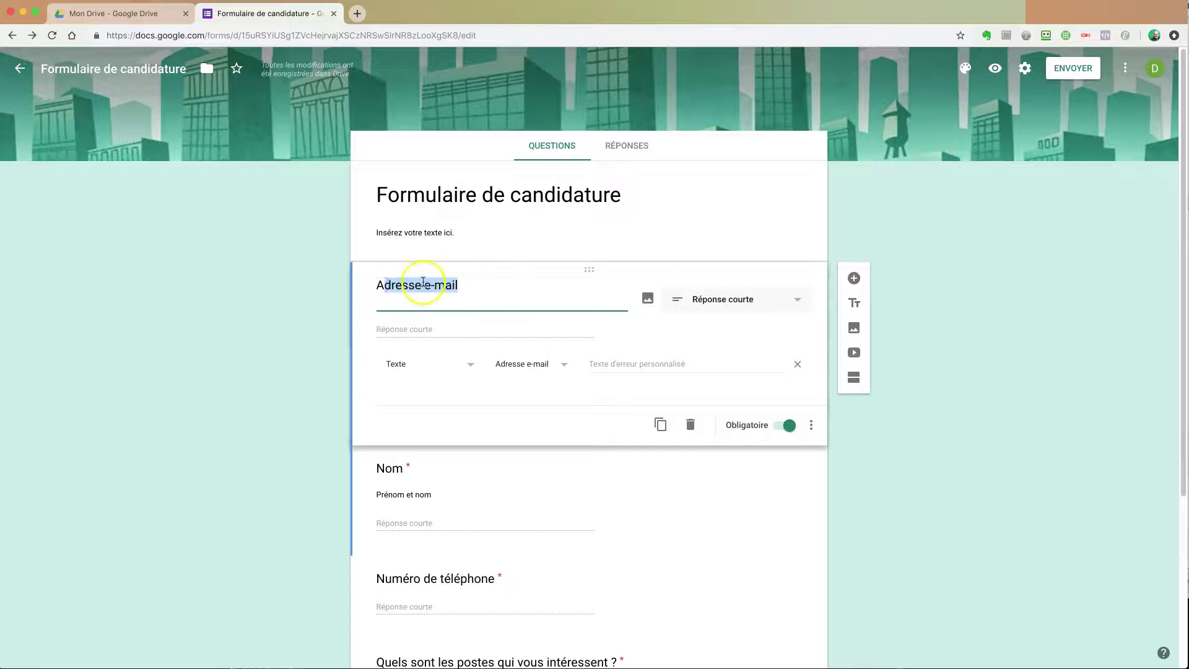
left_click(425, 285)
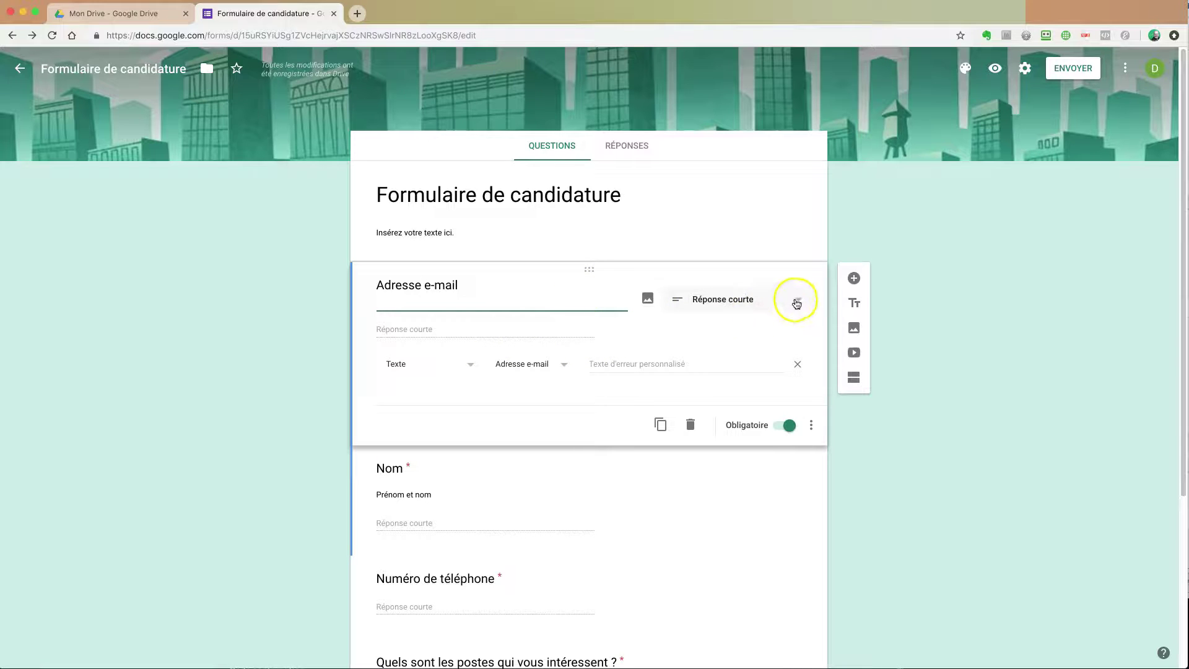
Step: Keep short answer type and Texte / Adresse e-mail validation, then delete the validation rule
left_click(798, 302)
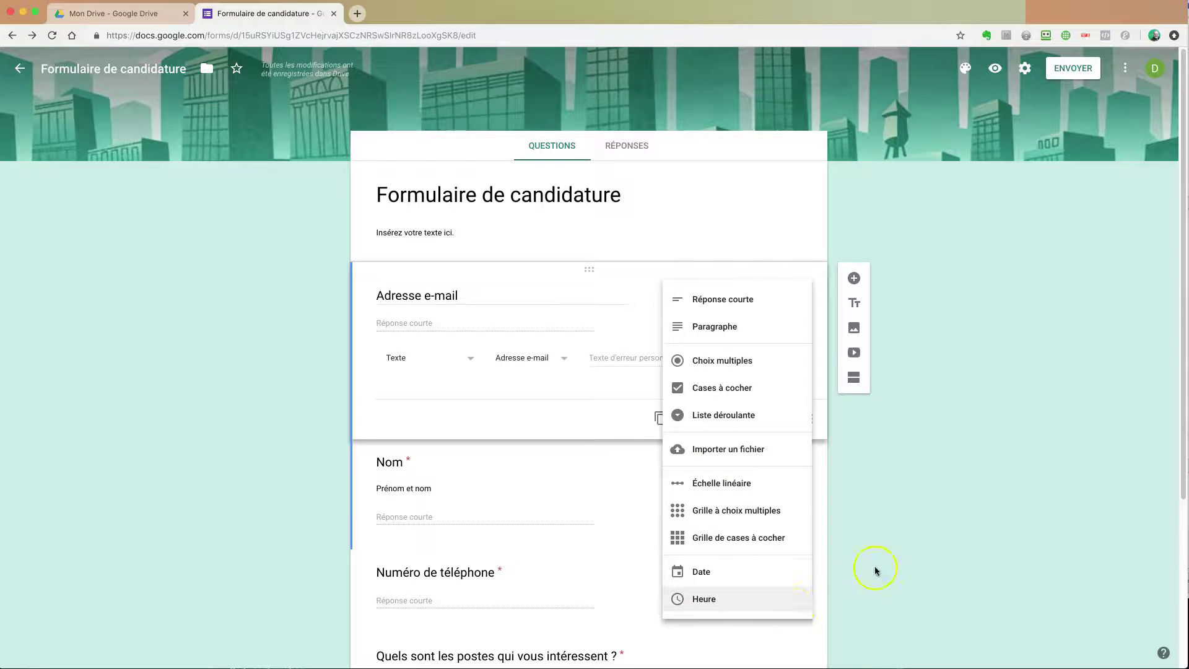
left_click(953, 398)
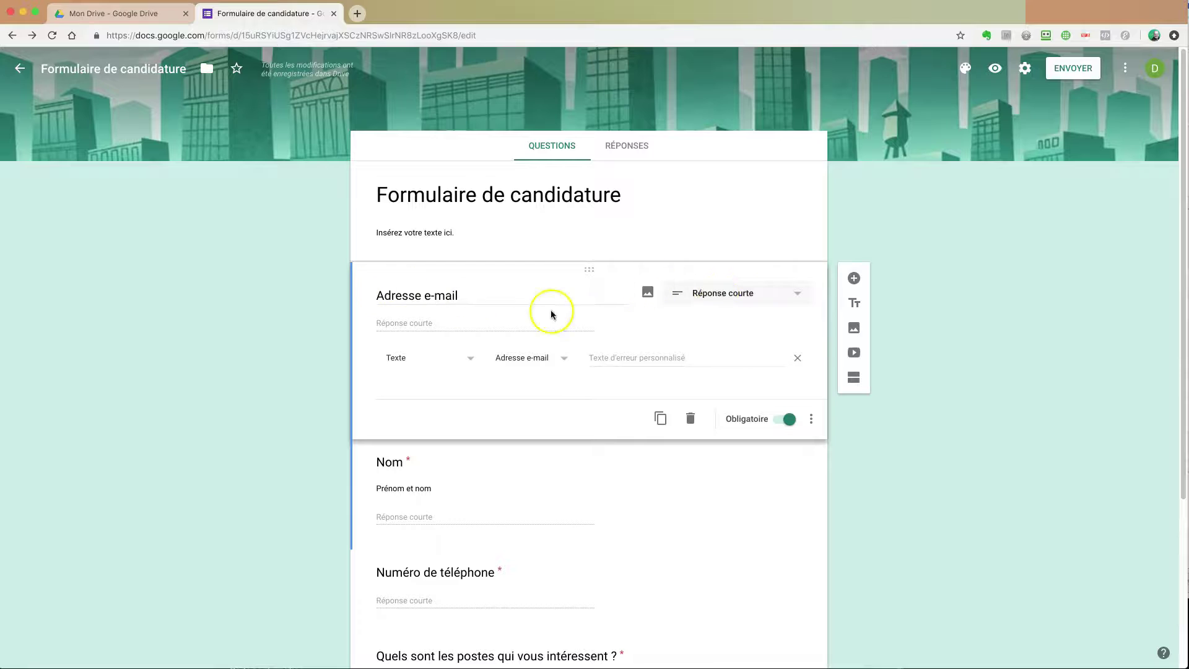
left_click(472, 362)
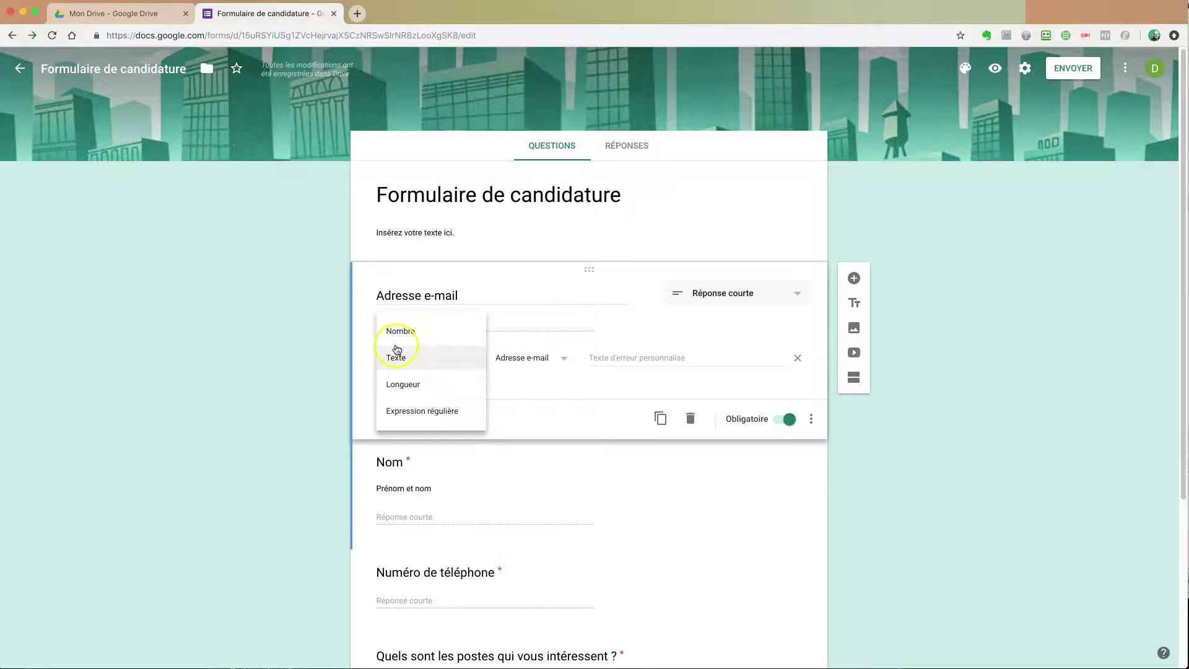
left_click(318, 369)
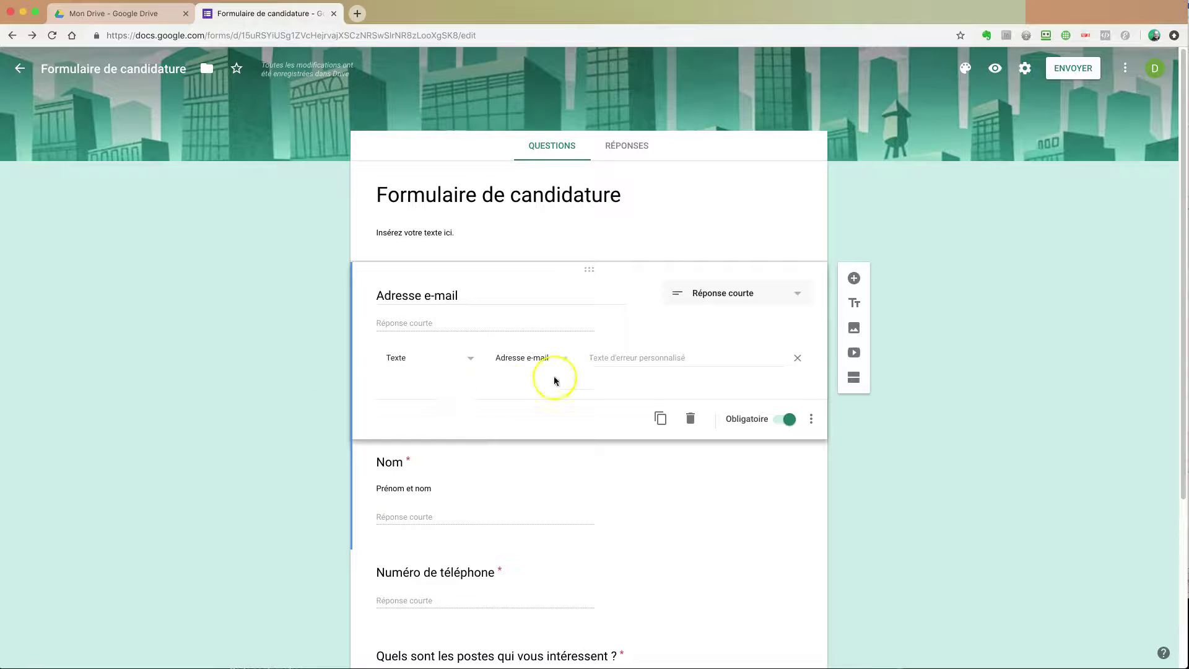
left_click(563, 360)
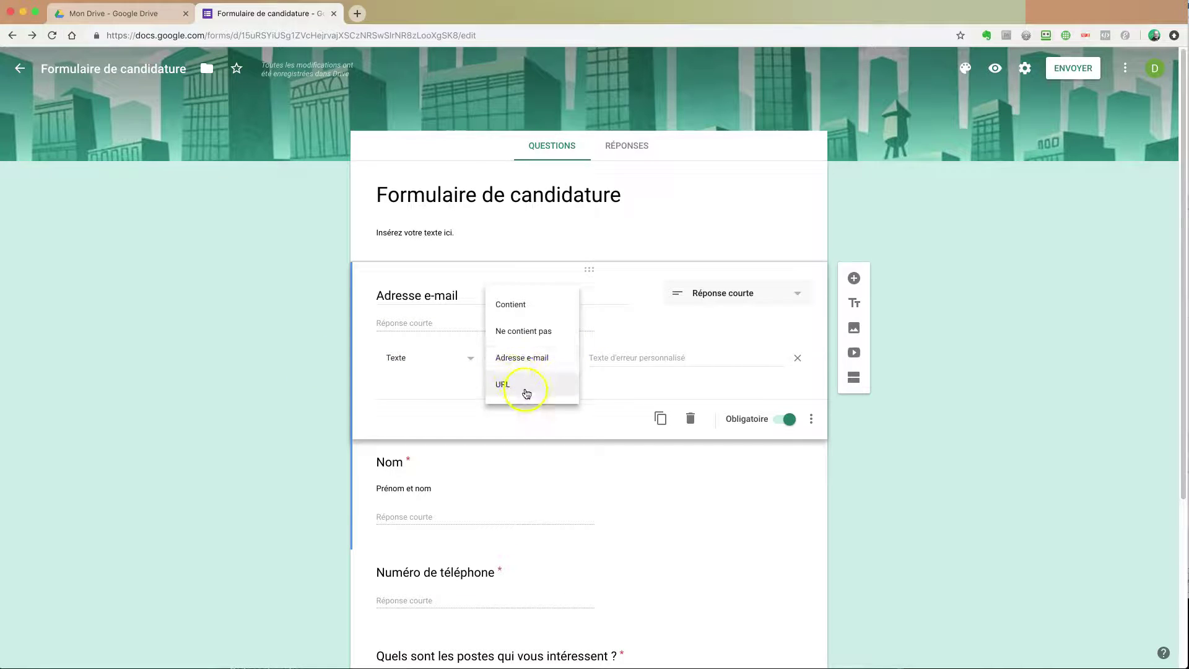
left_click(297, 369)
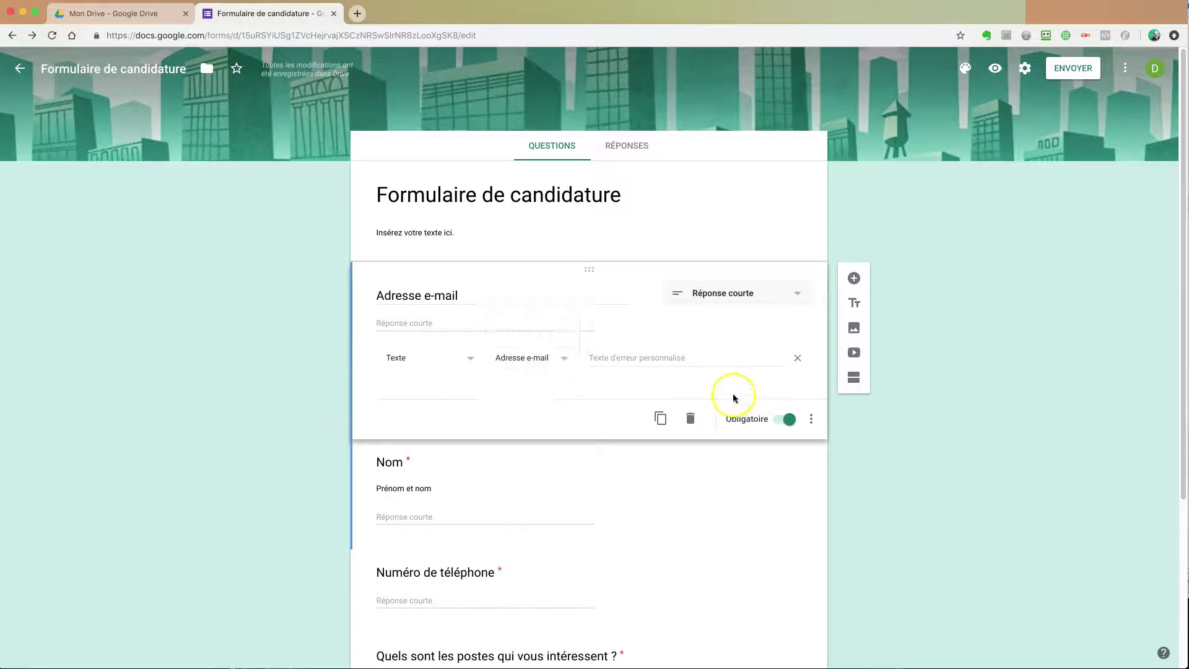
left_click(797, 358)
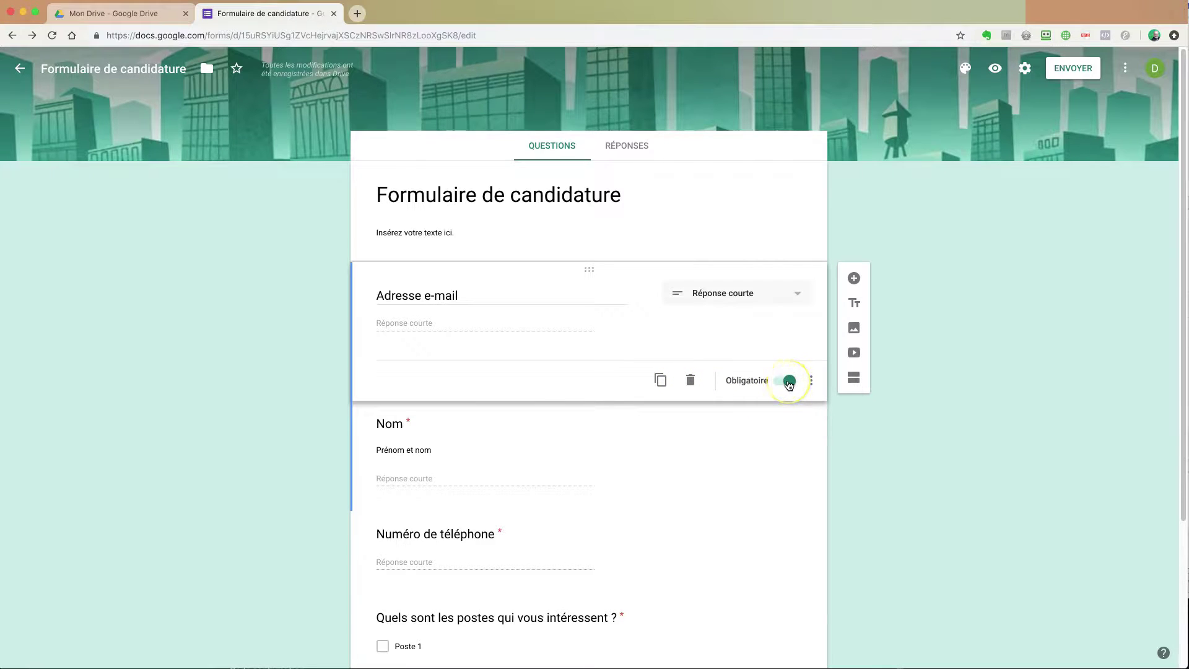
left_click(813, 383)
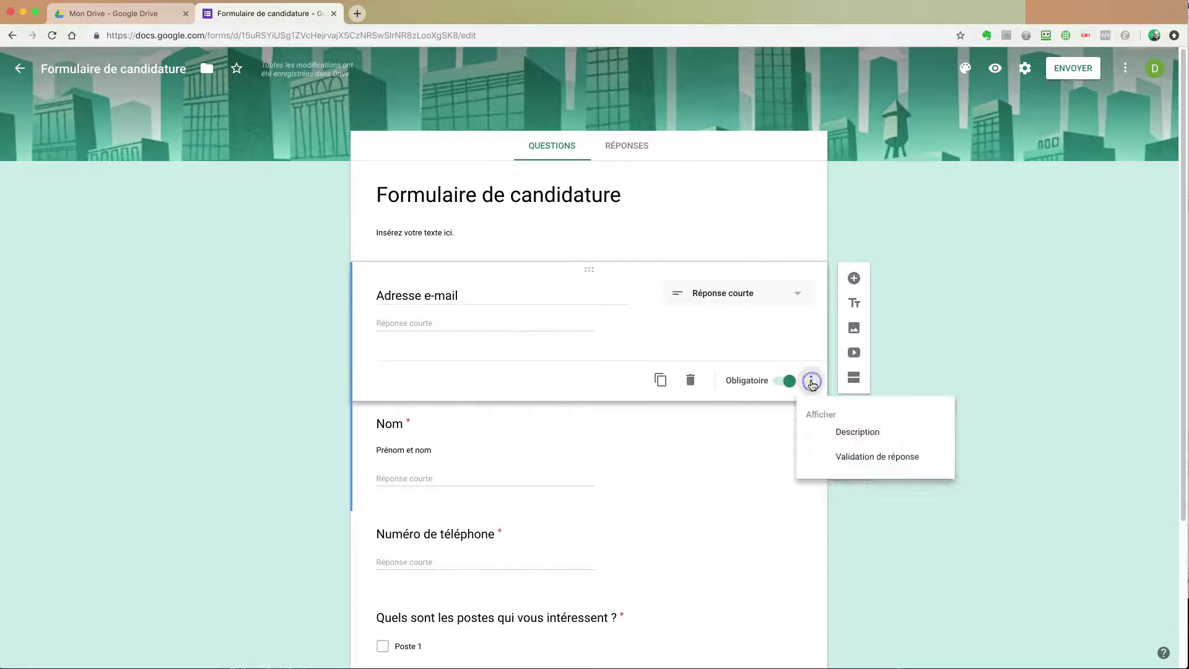
left_click(855, 436)
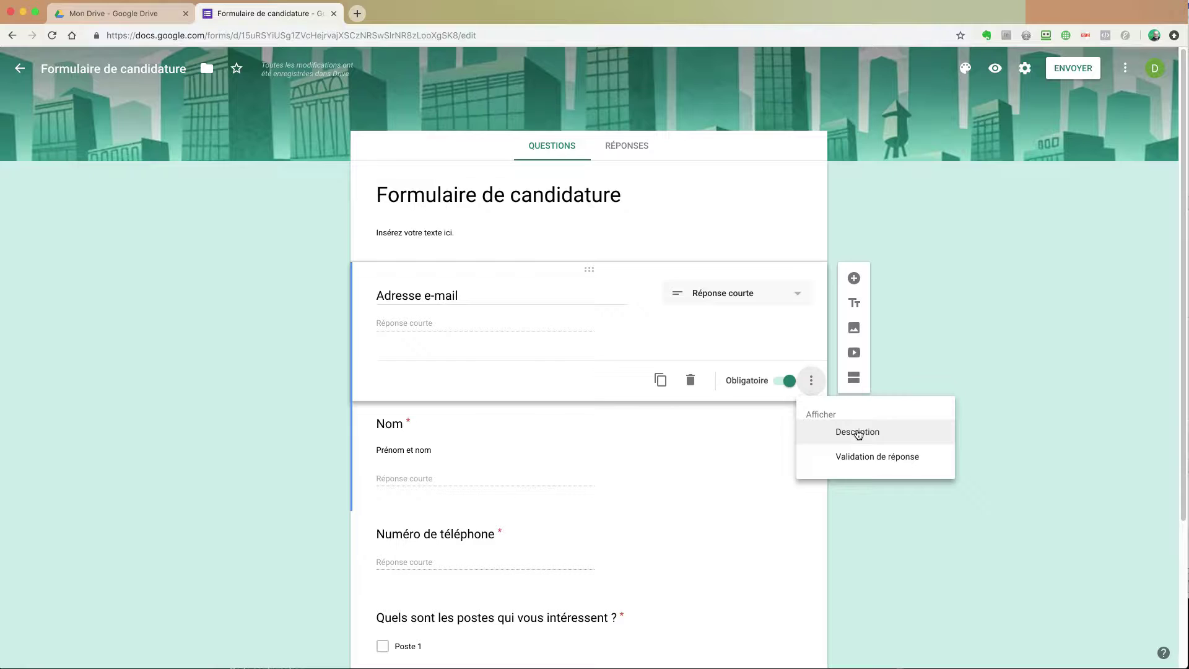
left_click(860, 461)
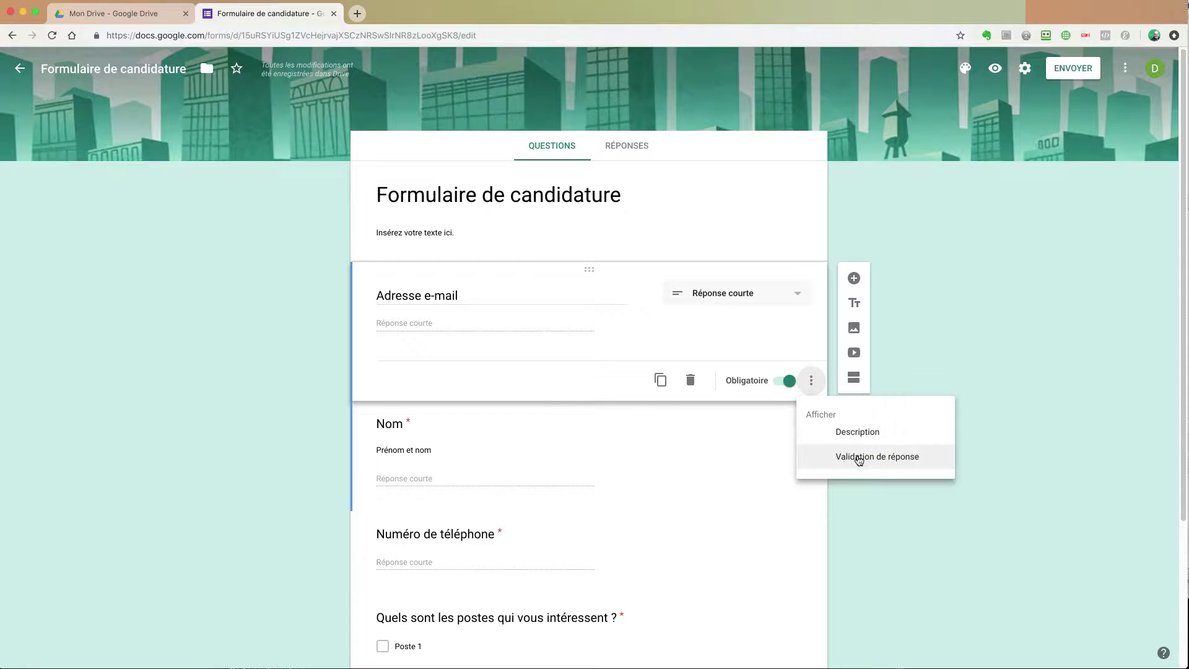
left_click(872, 466)
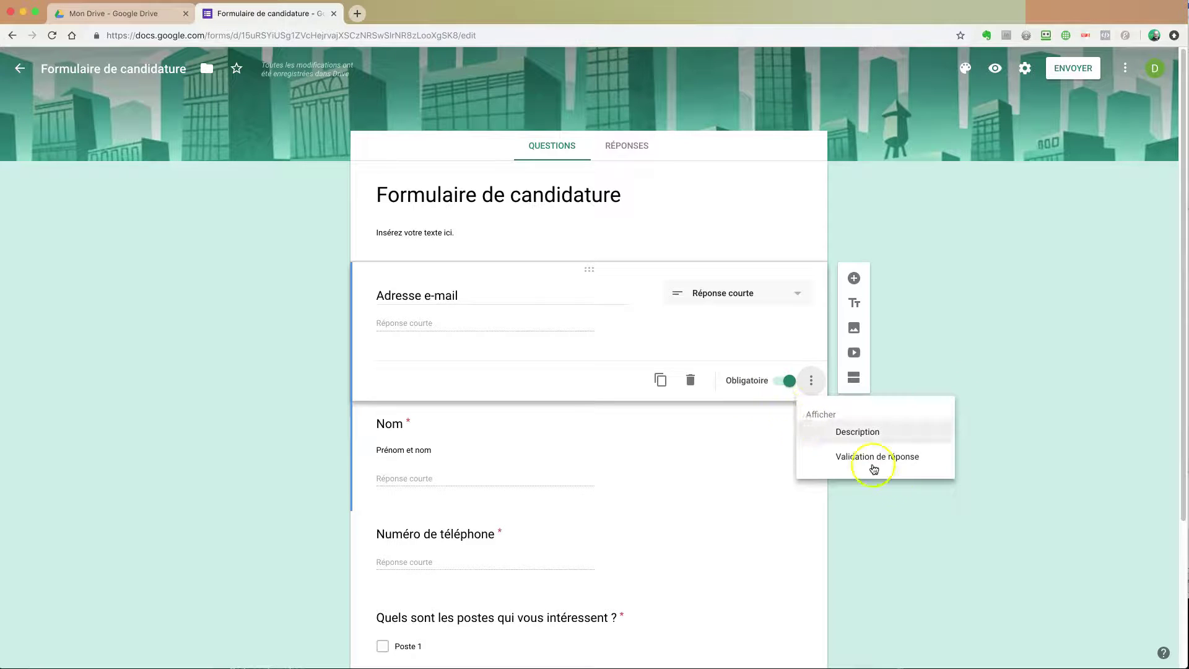
left_click(876, 458)
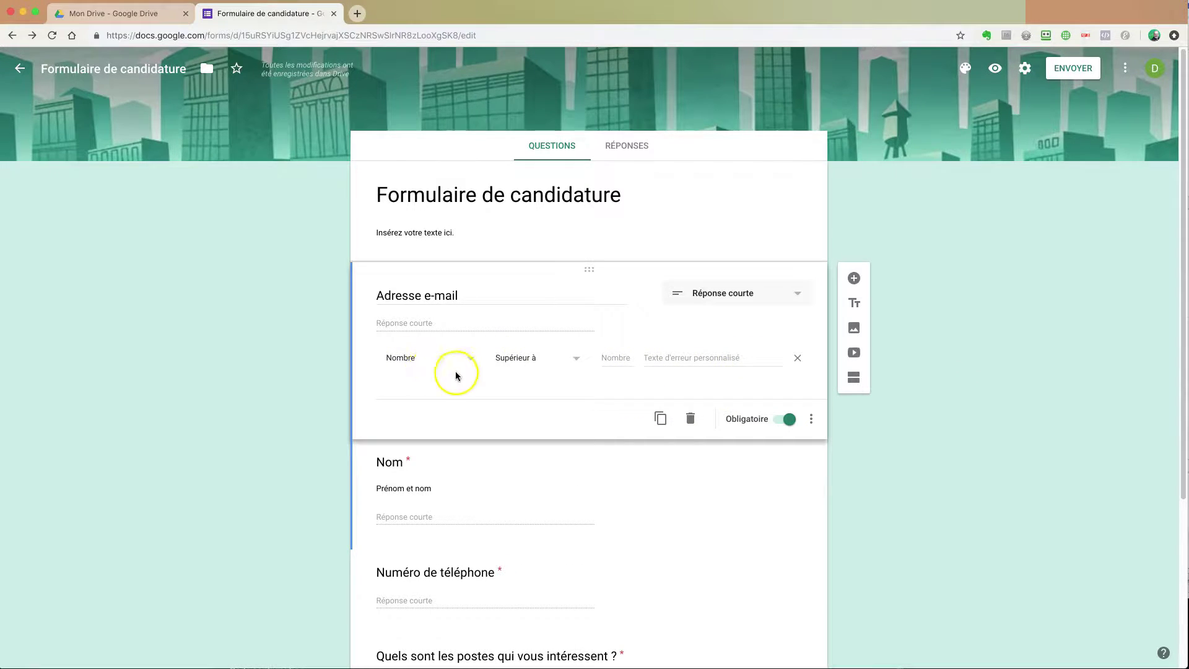
left_click(478, 363)
left_click(428, 384)
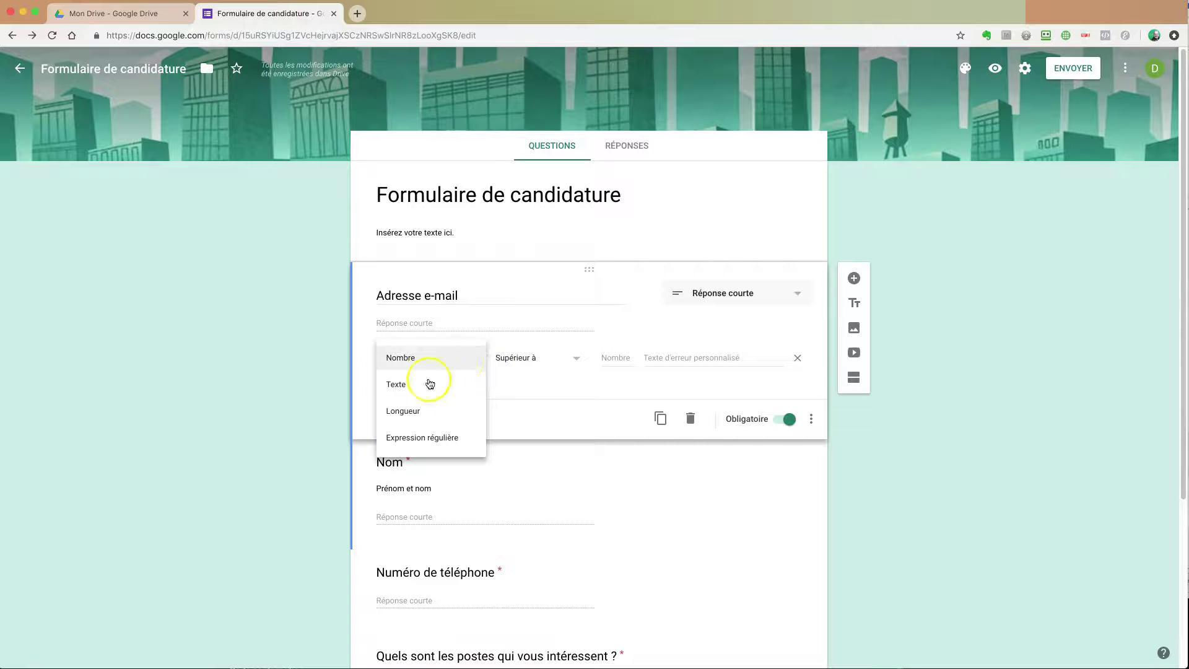
left_click(563, 362)
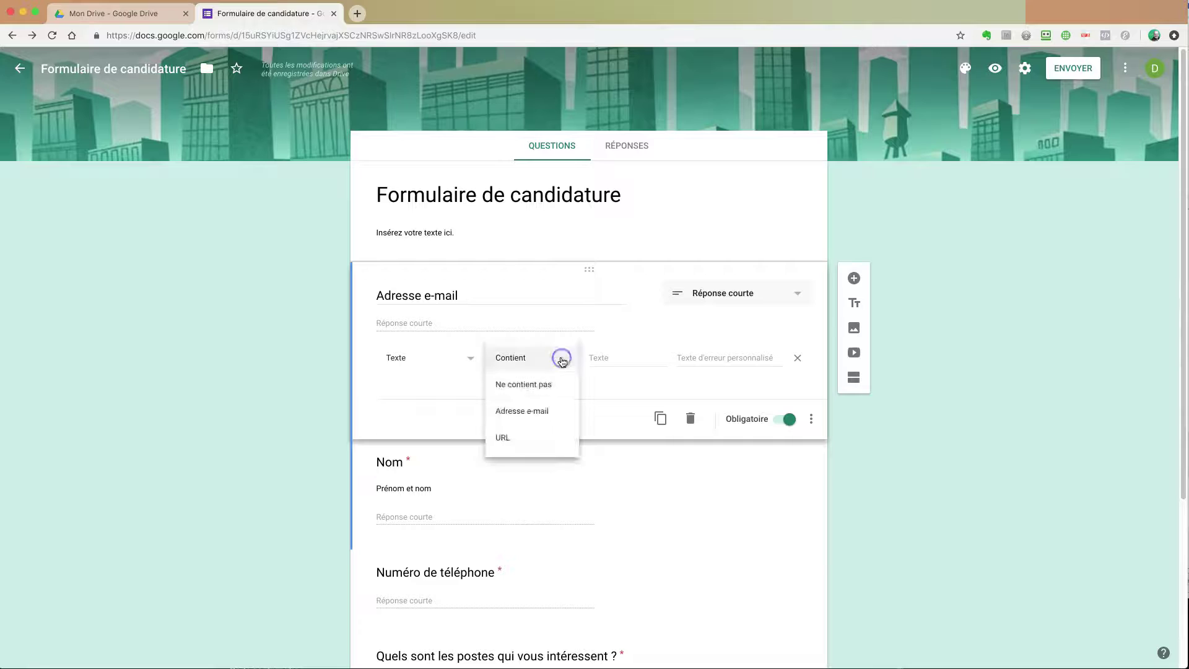
left_click(525, 384)
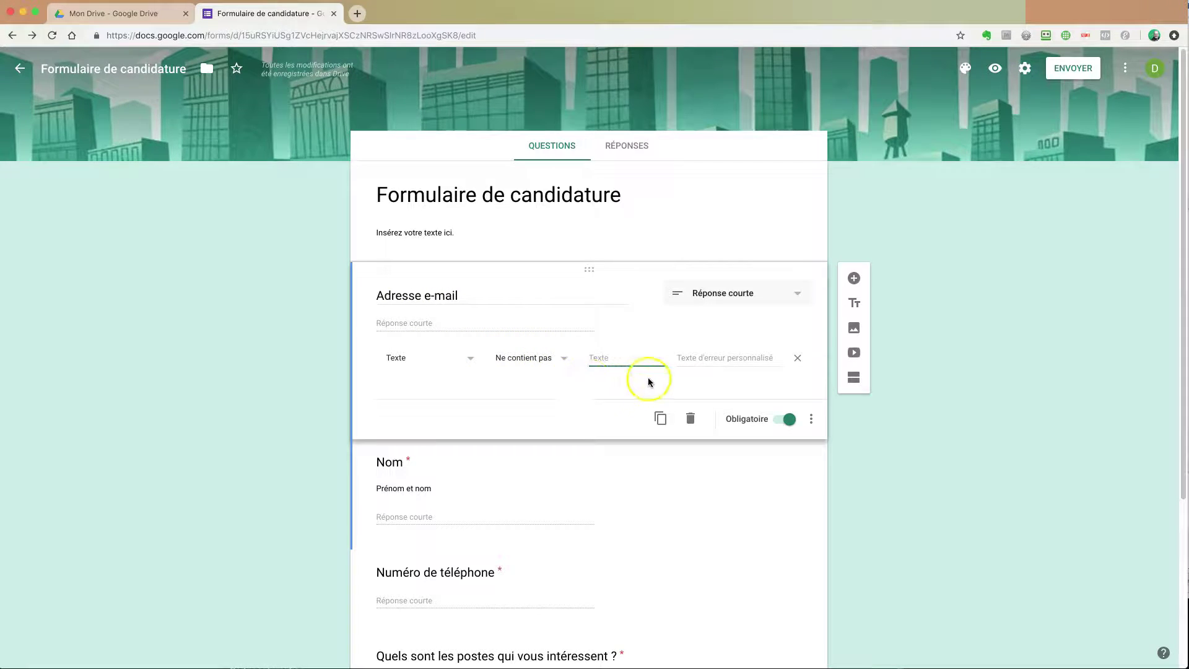
left_click(798, 358)
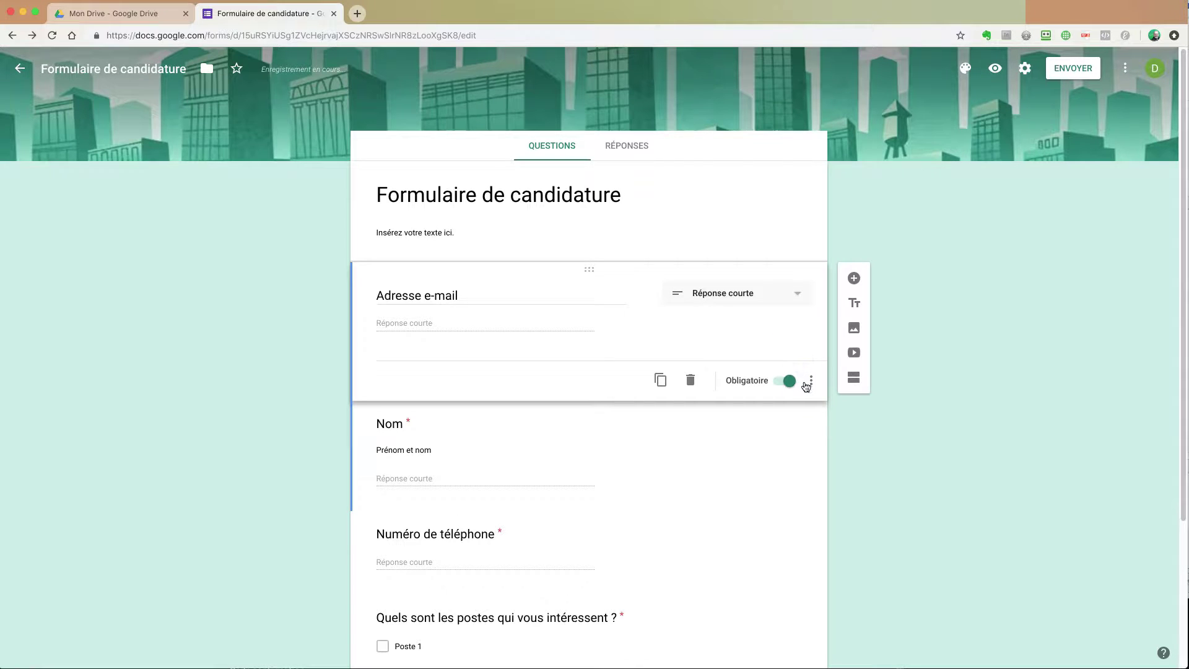
left_click(808, 382)
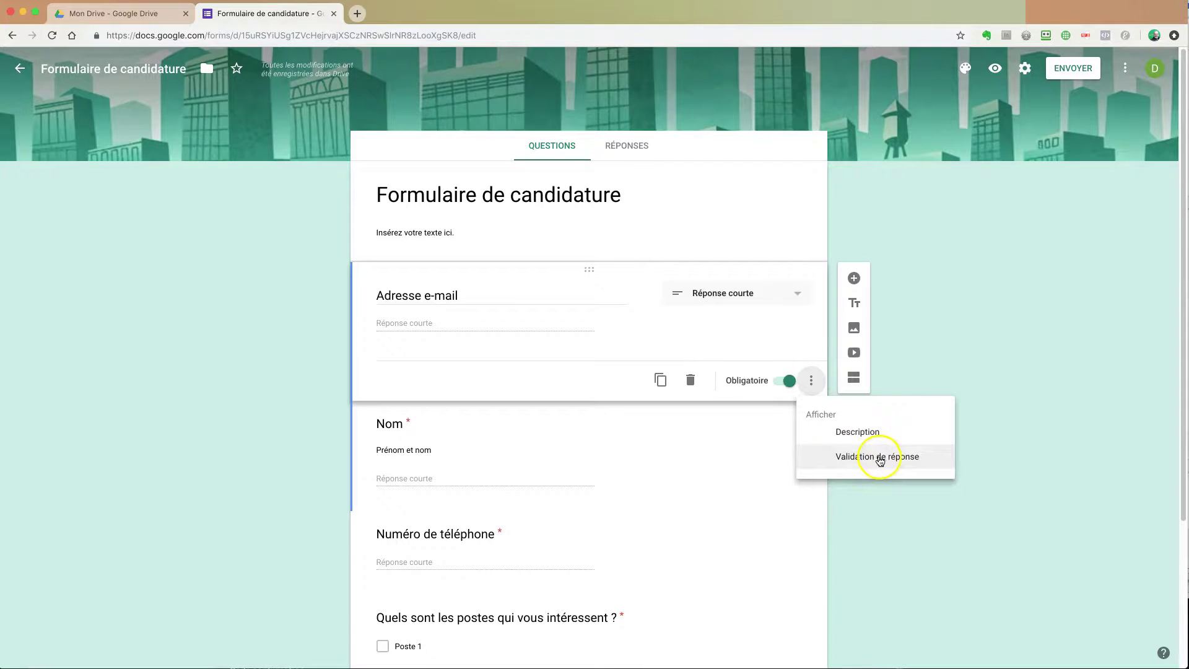
left_click(902, 469)
left_click(716, 337)
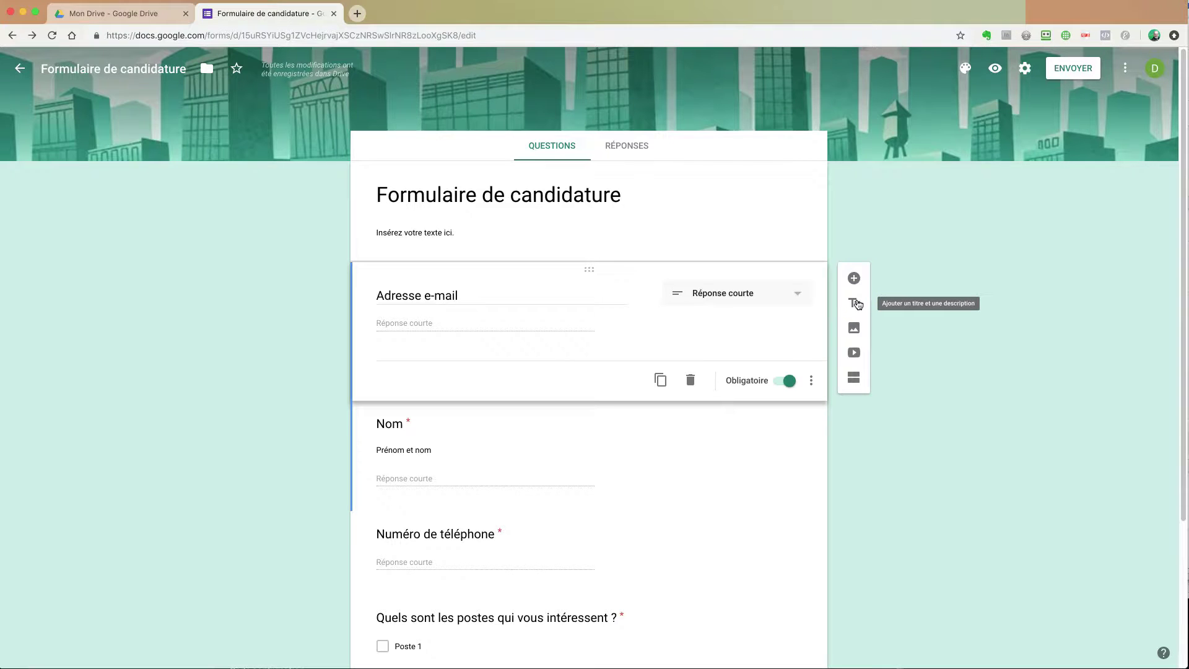
left_click(855, 303)
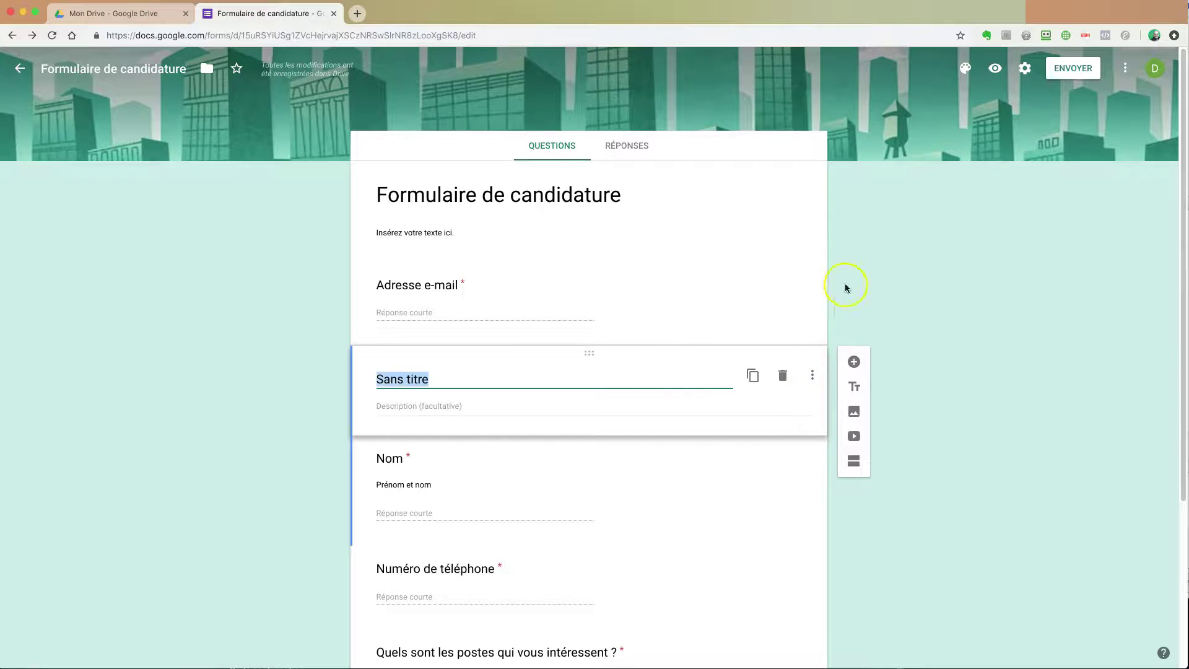
left_click(544, 204)
left_click(734, 395)
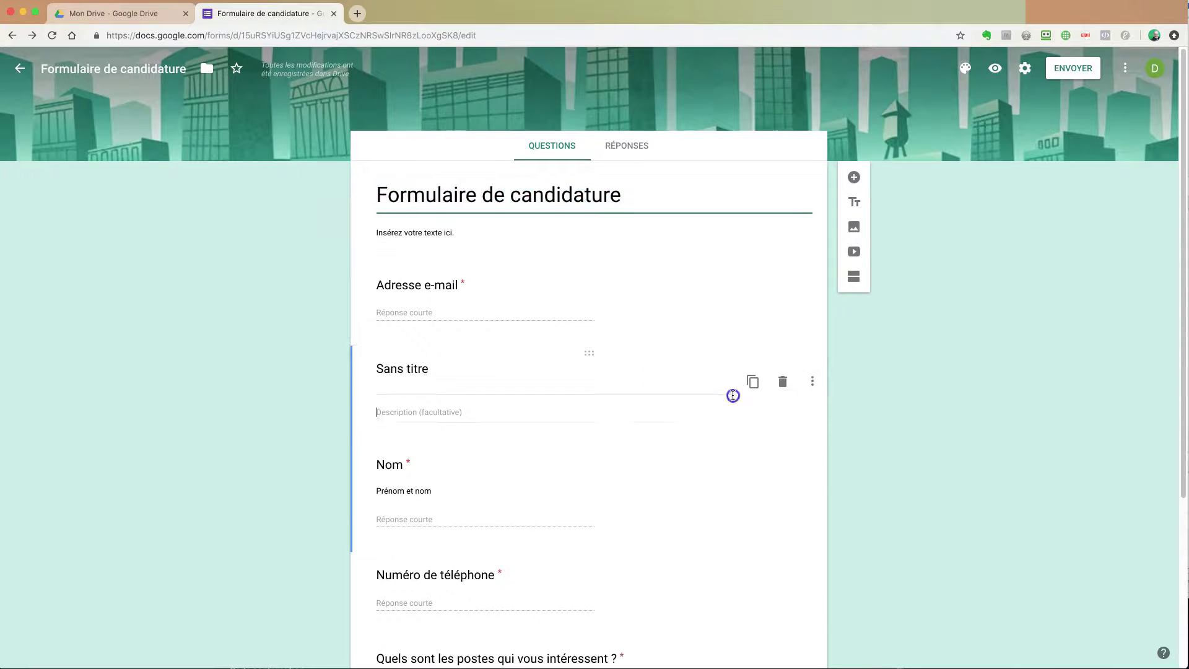
left_click(783, 381)
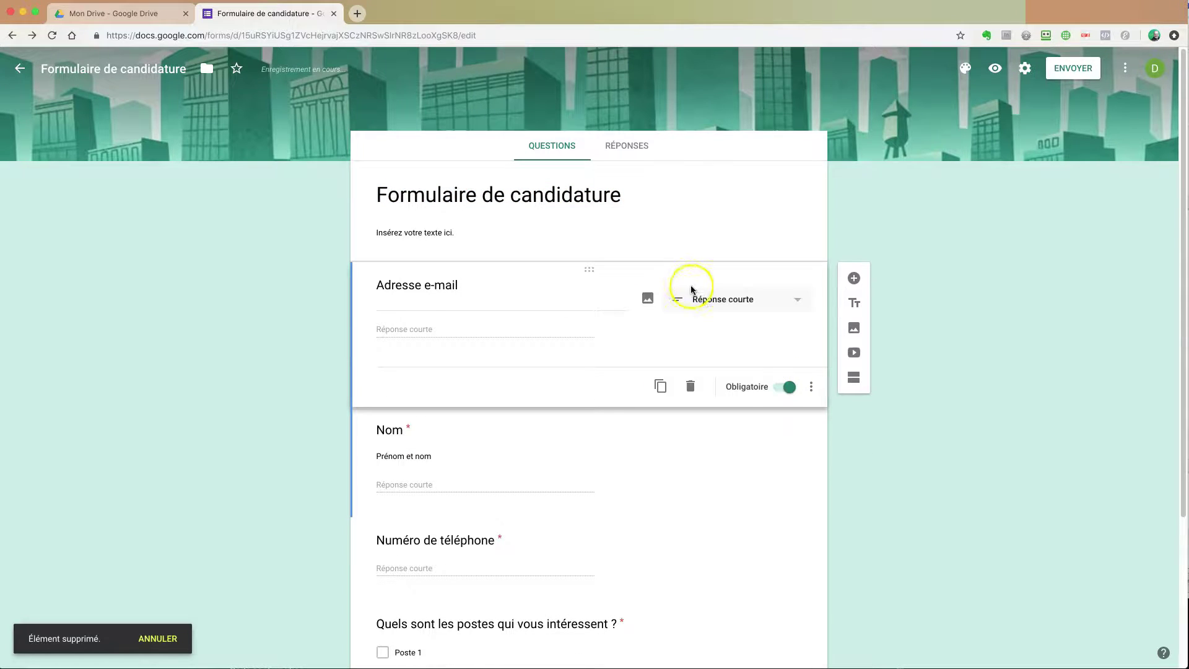
left_click(856, 305)
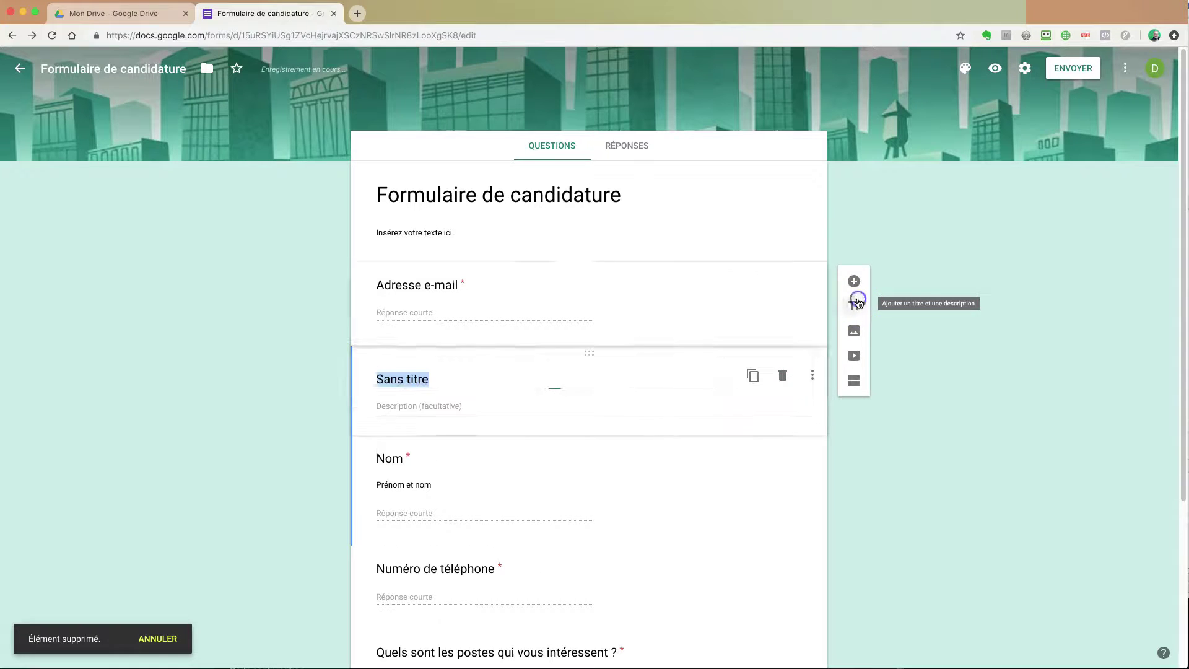
left_click(782, 375)
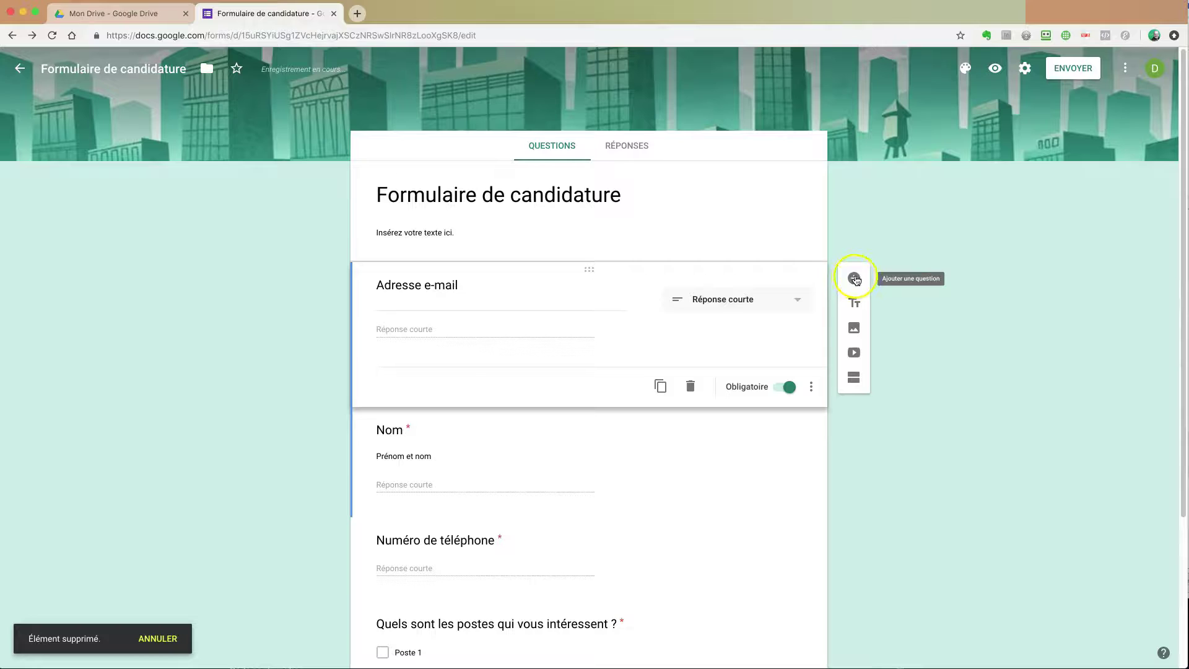
left_click(855, 280)
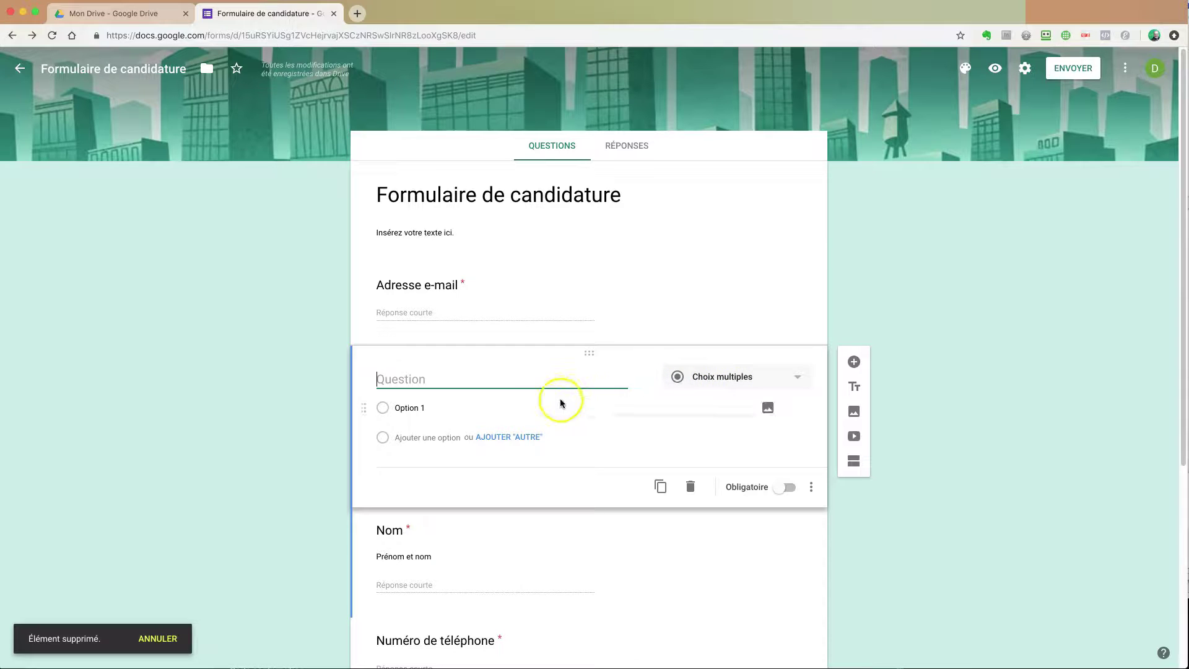
left_click(386, 409)
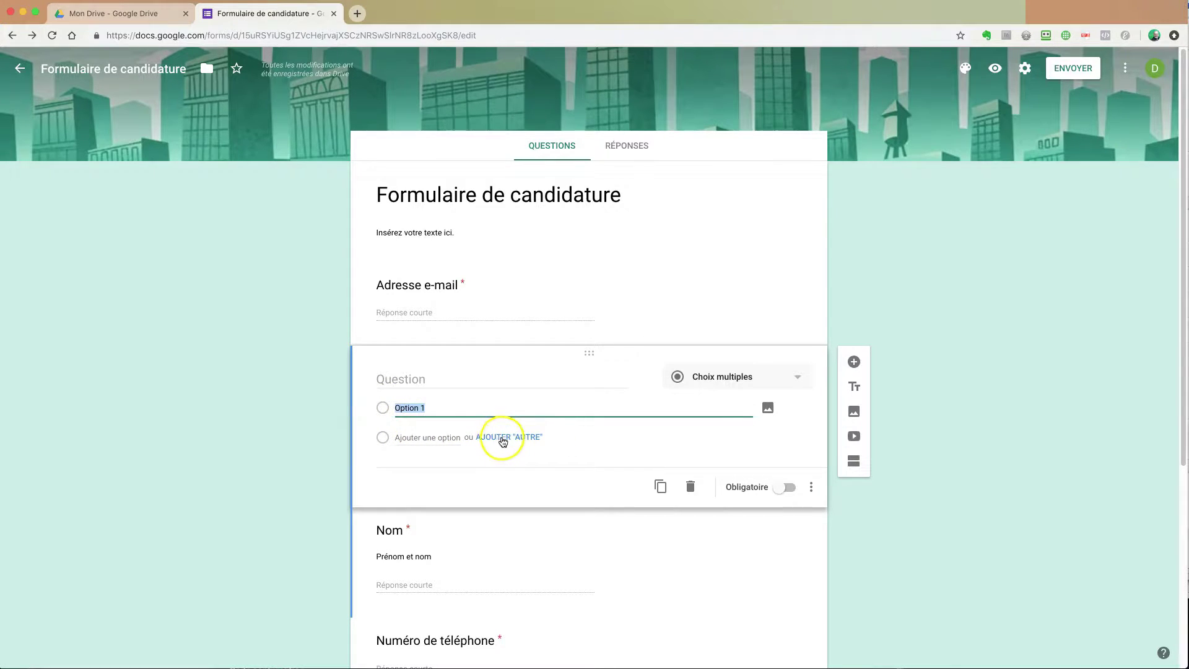
left_click(380, 437)
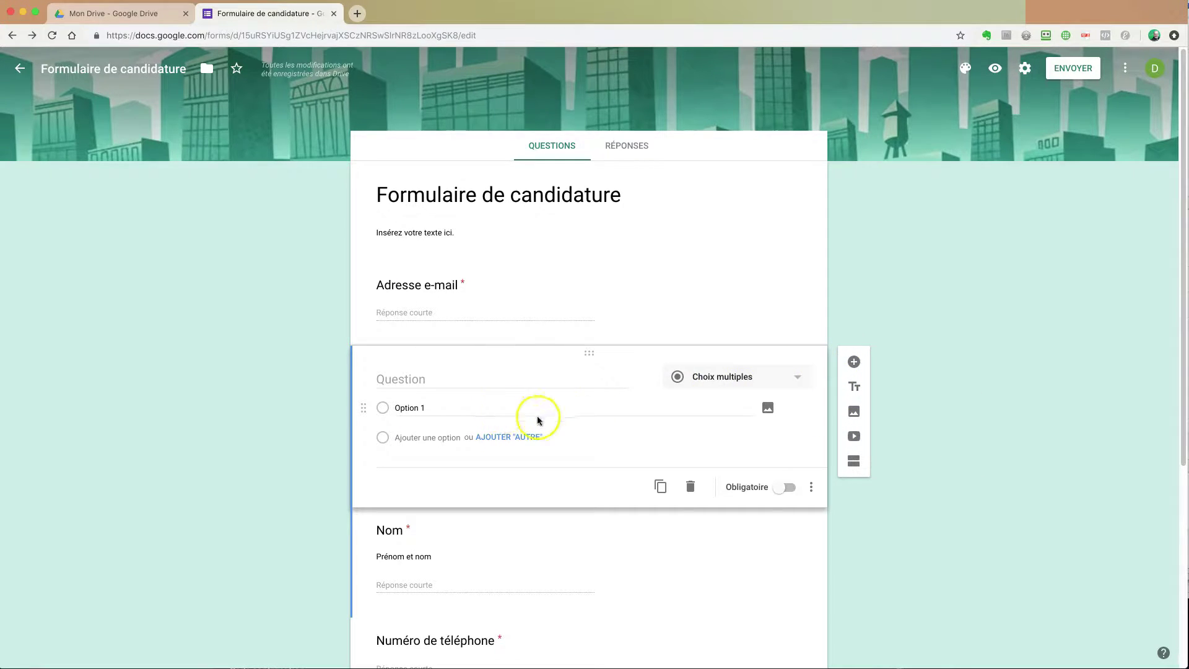
left_click(503, 437)
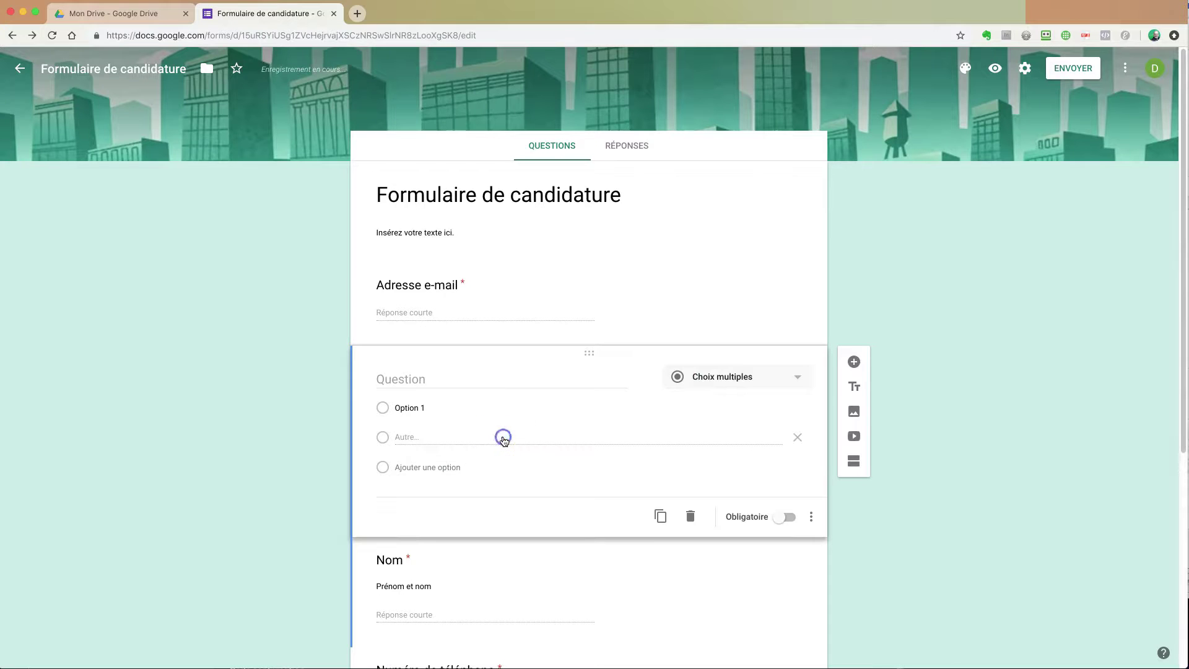
left_click(412, 440)
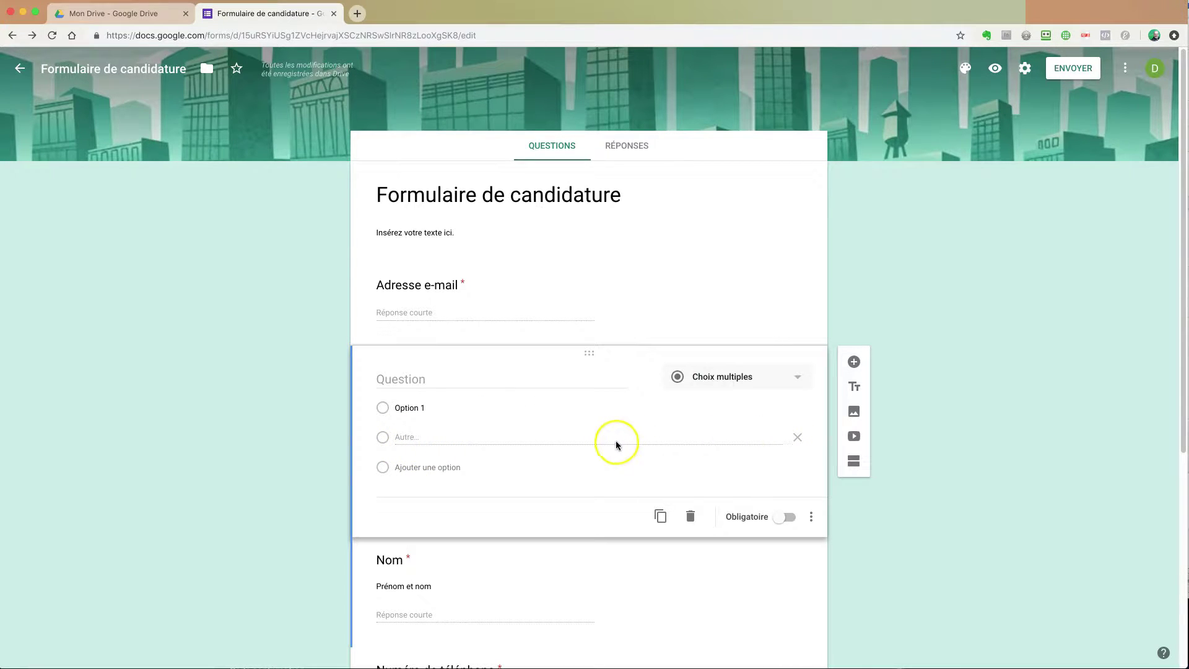
left_click(798, 438)
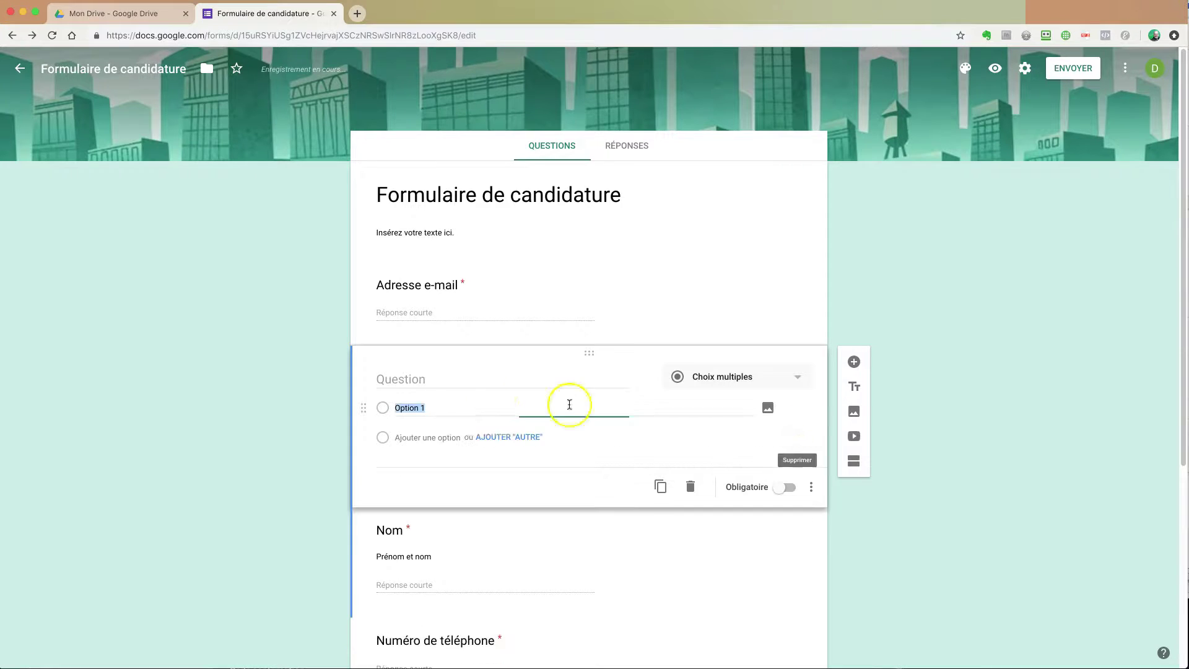
left_click(416, 439)
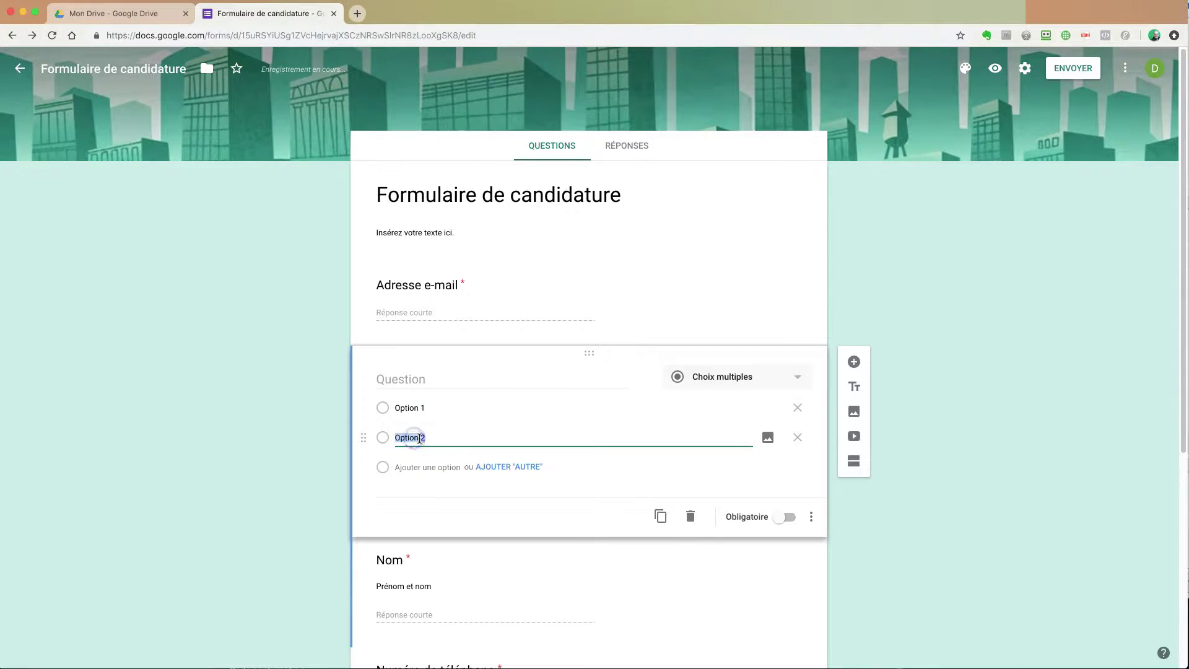
left_click(406, 407)
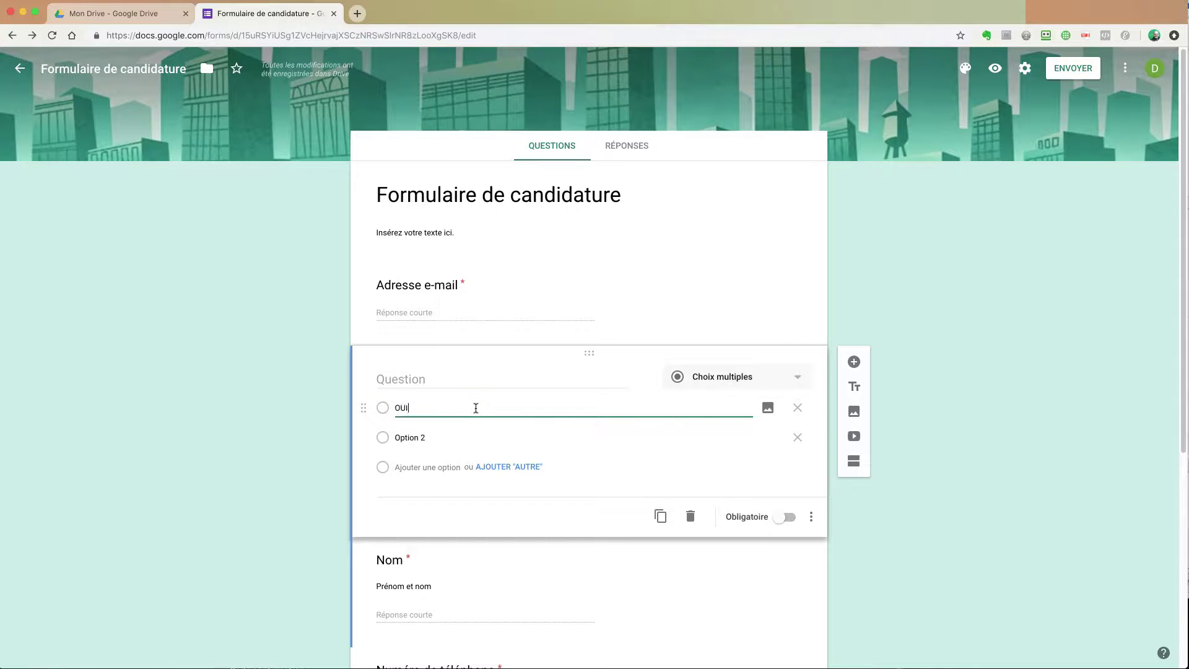
type("OUI")
left_click(415, 438)
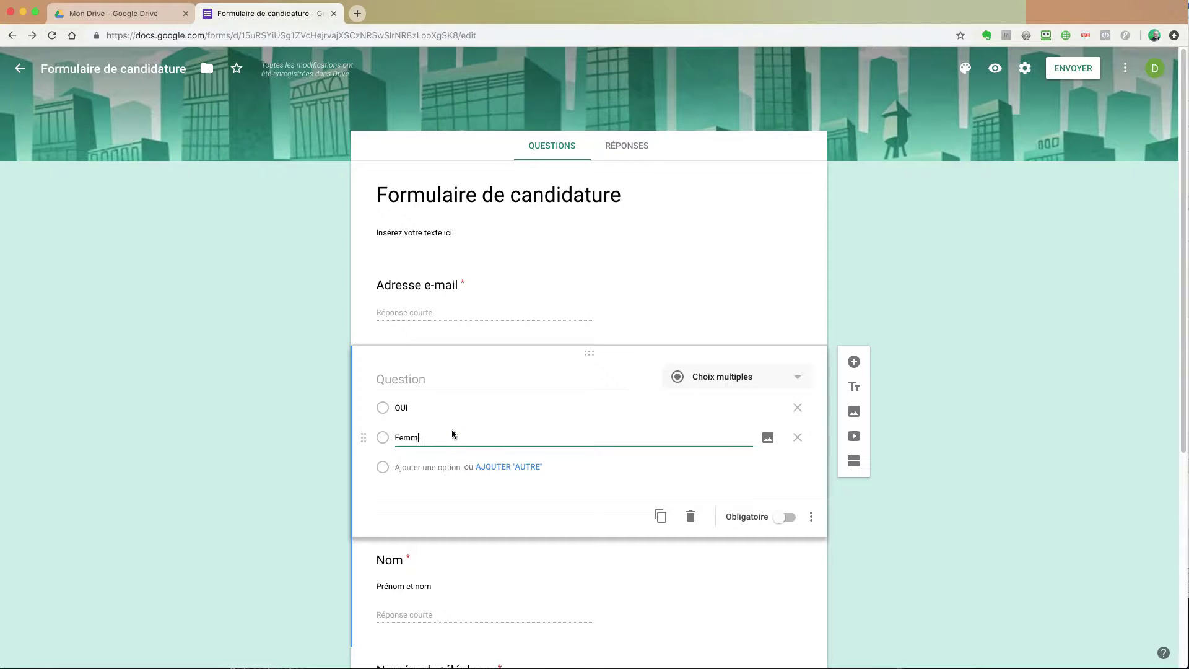
left_click(416, 407)
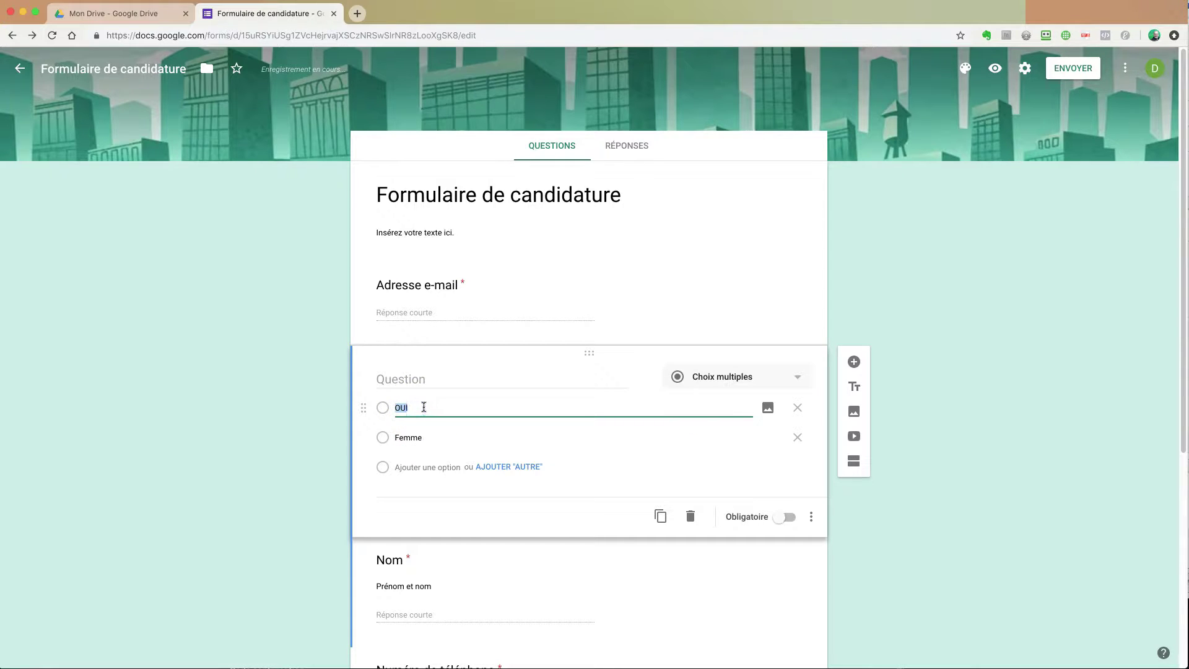
type("Homme")
left_click(420, 379)
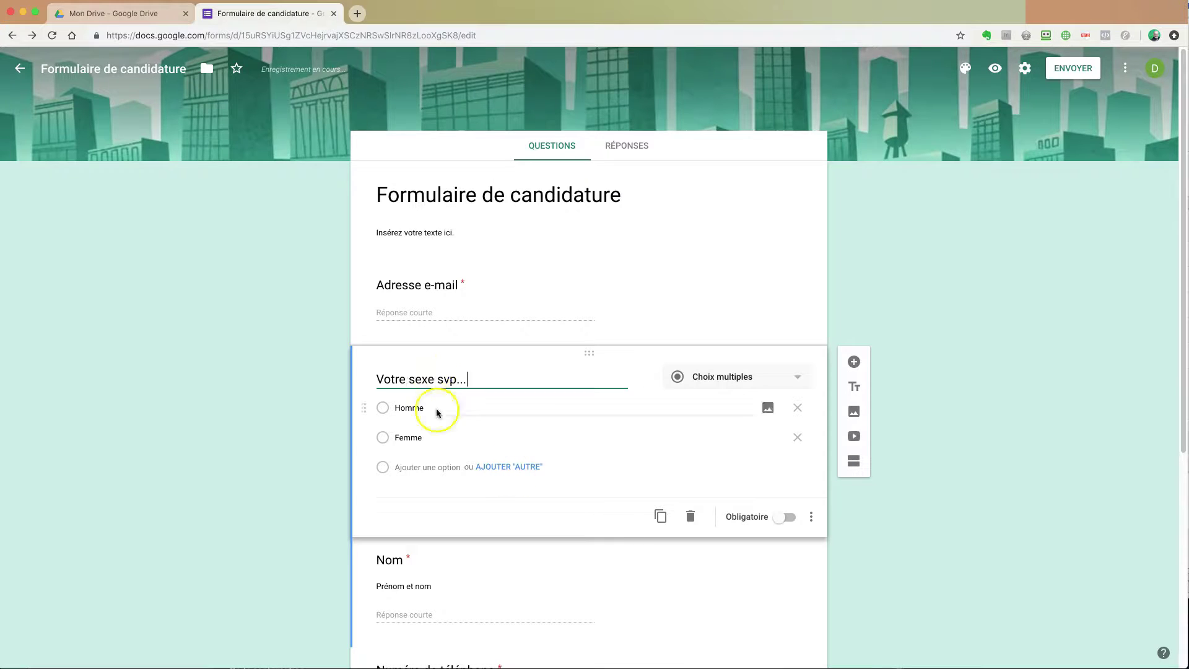
left_click(437, 199)
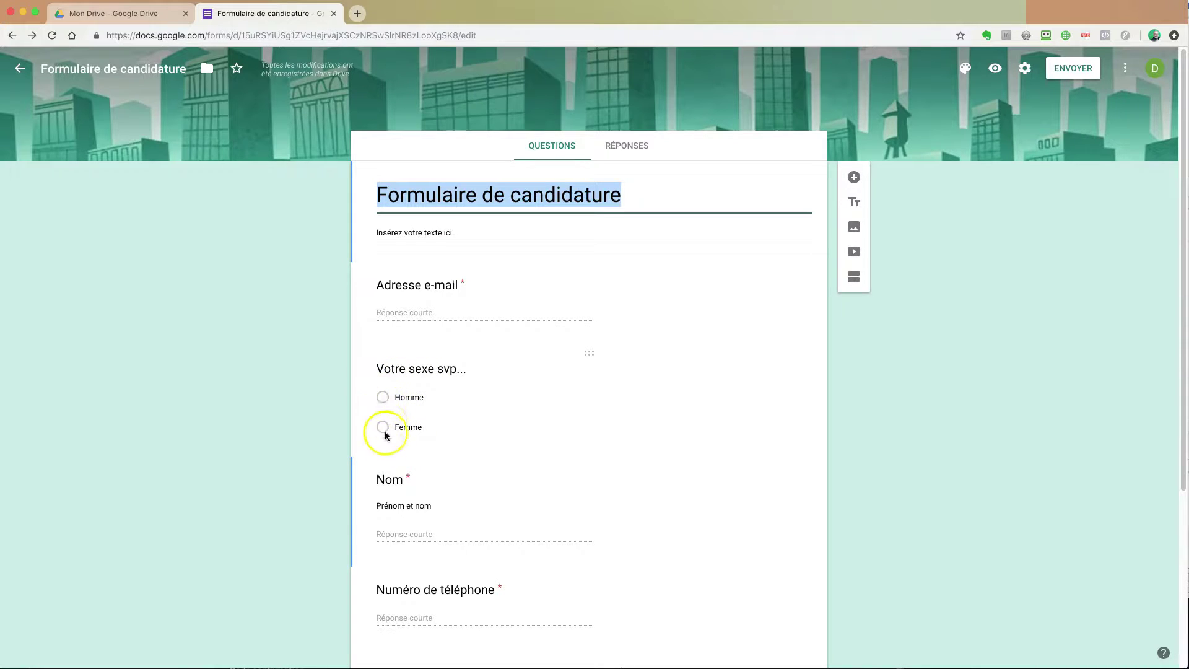
left_click(508, 407)
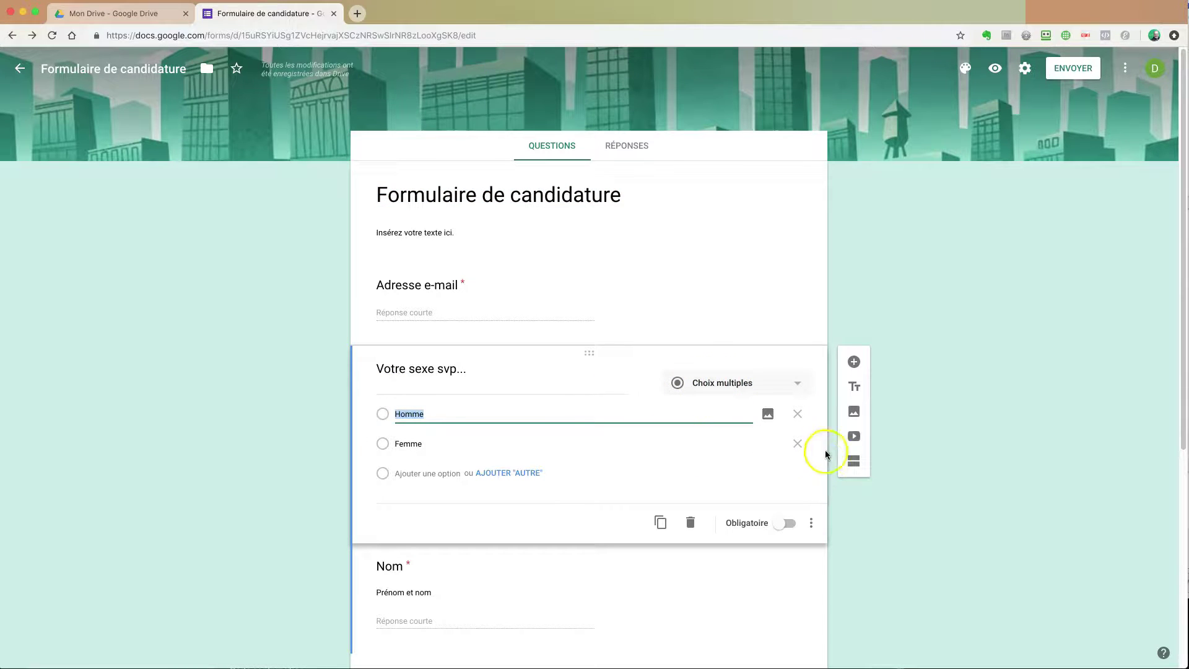
left_click(797, 444)
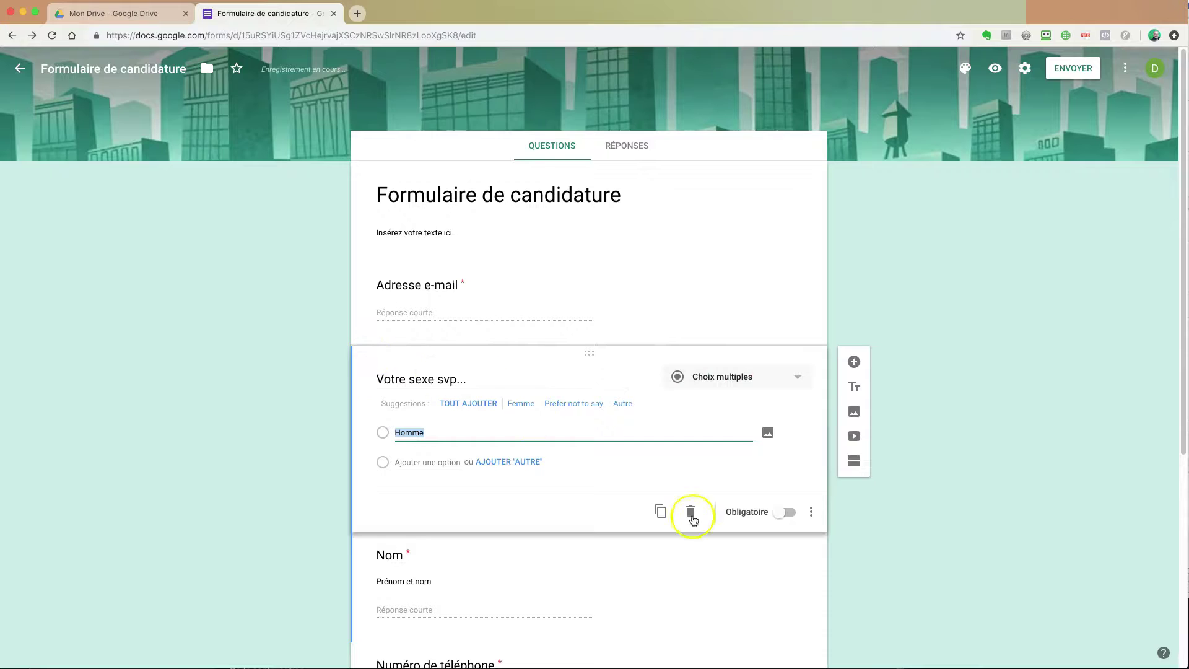
left_click(691, 511)
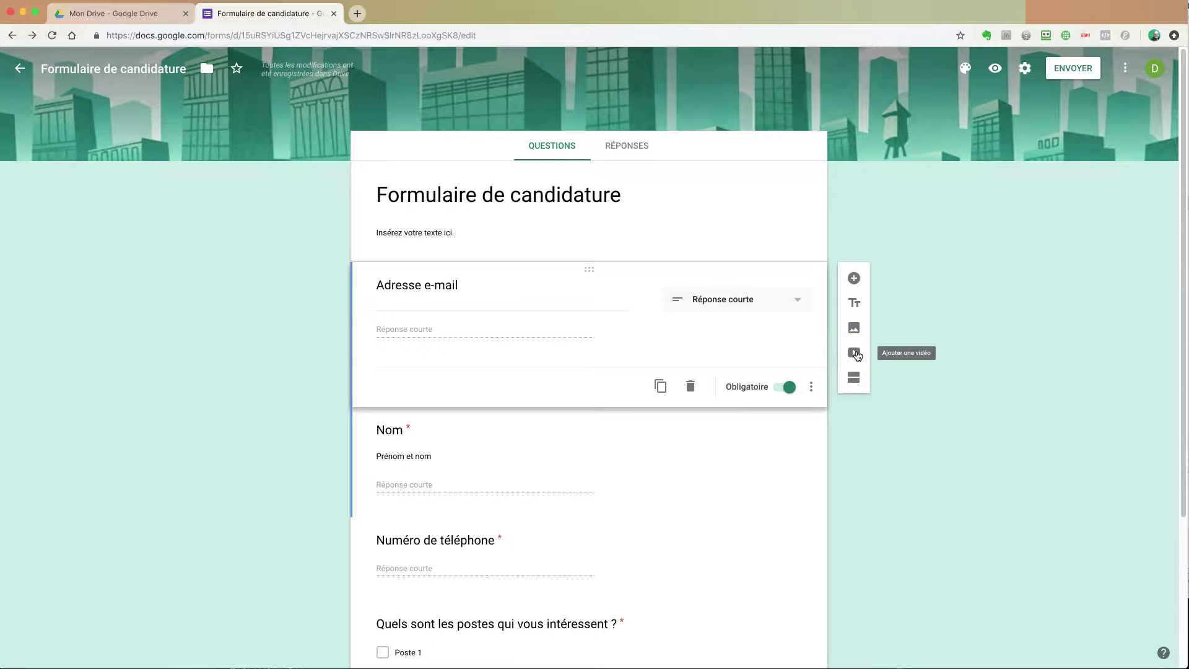
Step: Search YouTube for marketing videos and pick 4 Principles of Marketing Strategy
left_click(855, 352)
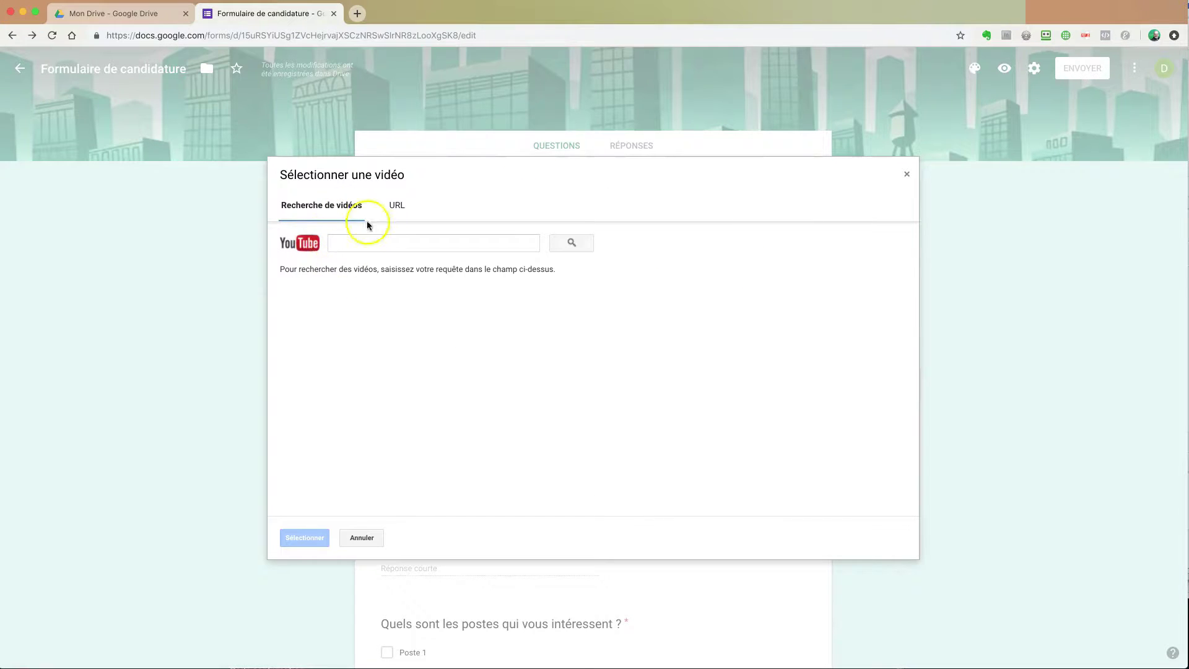
left_click(400, 243)
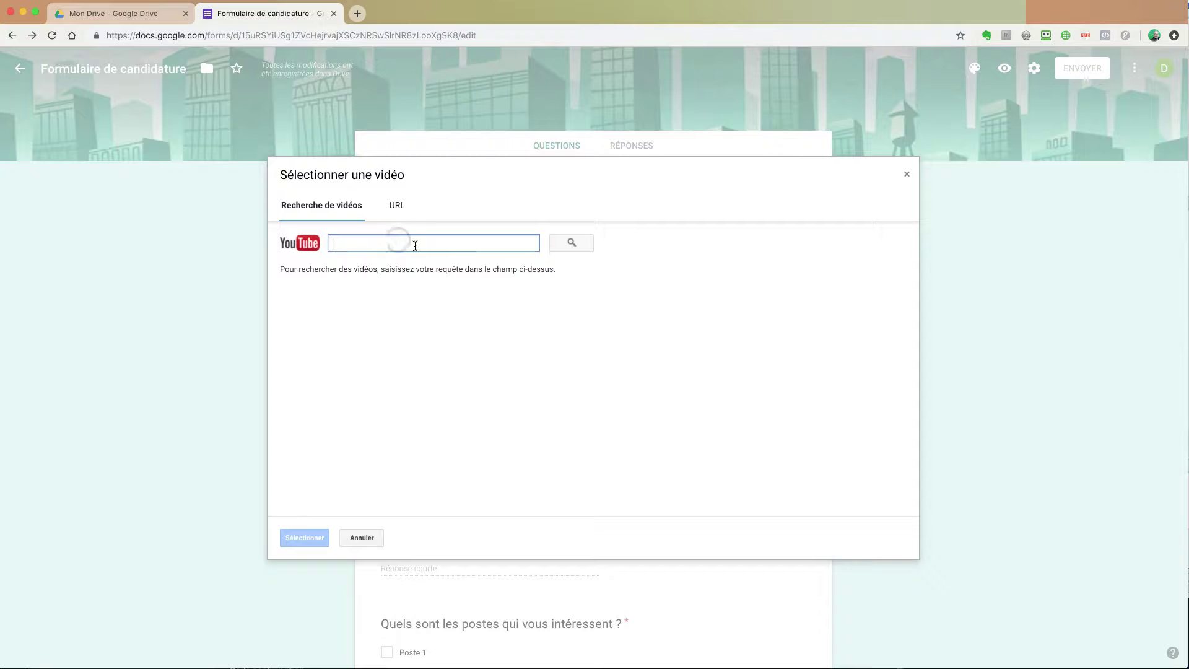
type("marketing")
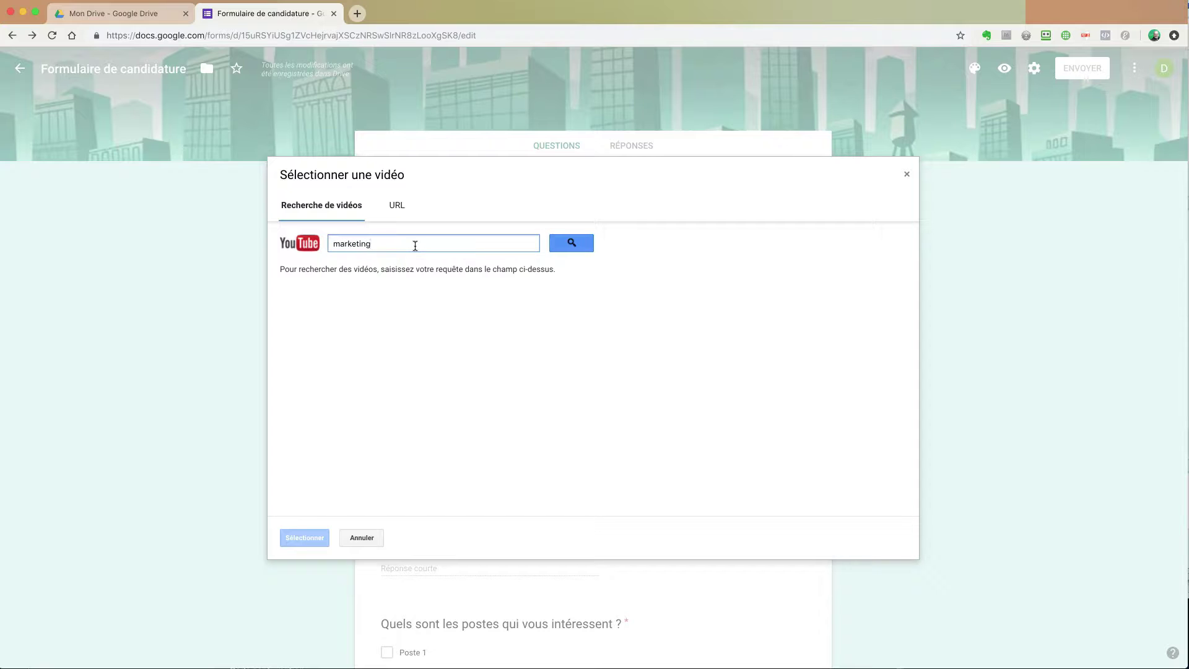
left_click(569, 243)
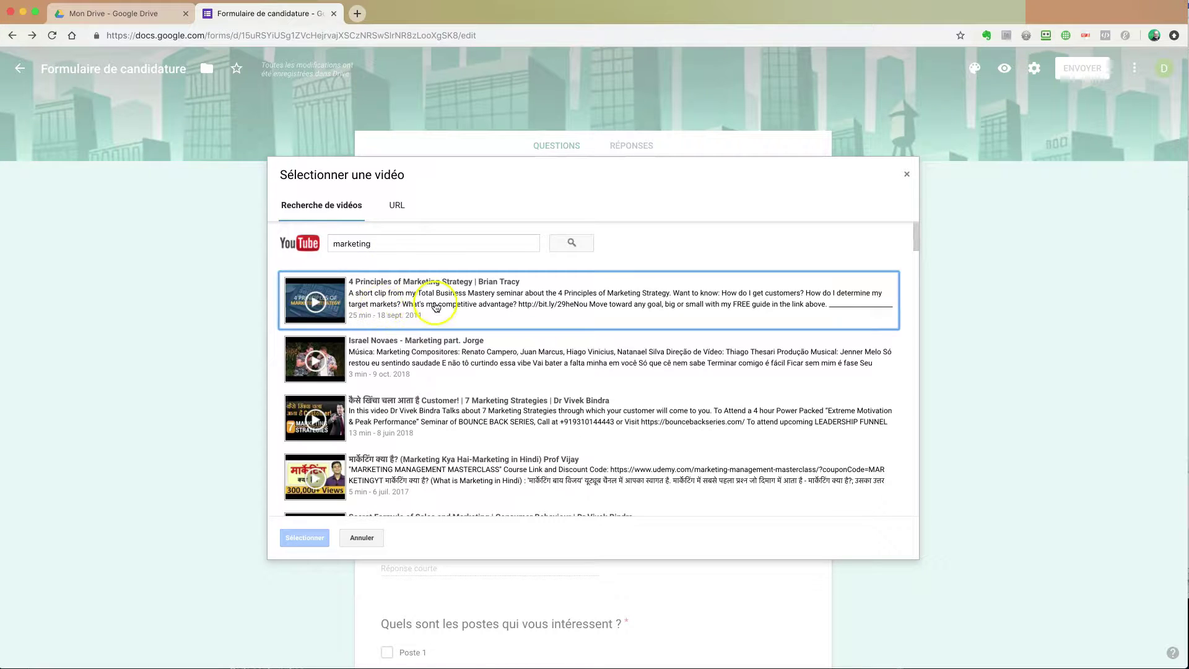
left_click(427, 303)
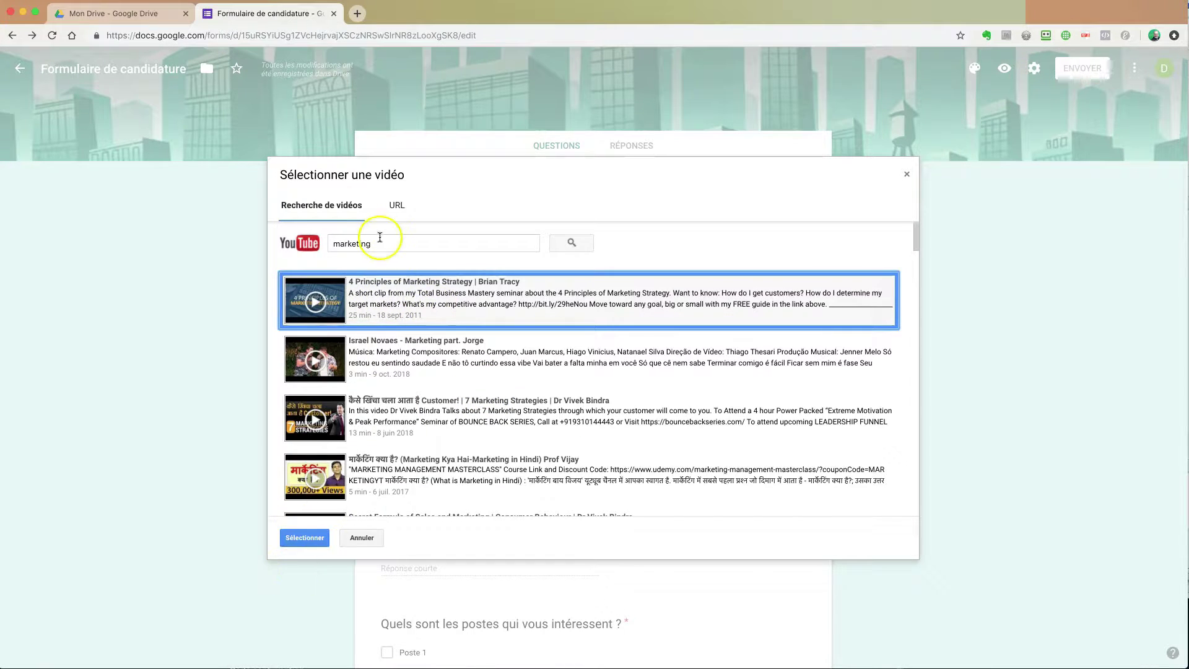
Step: Rerun the marketing search and insert the 4 Principles of Marketing Strategy video
left_click(394, 204)
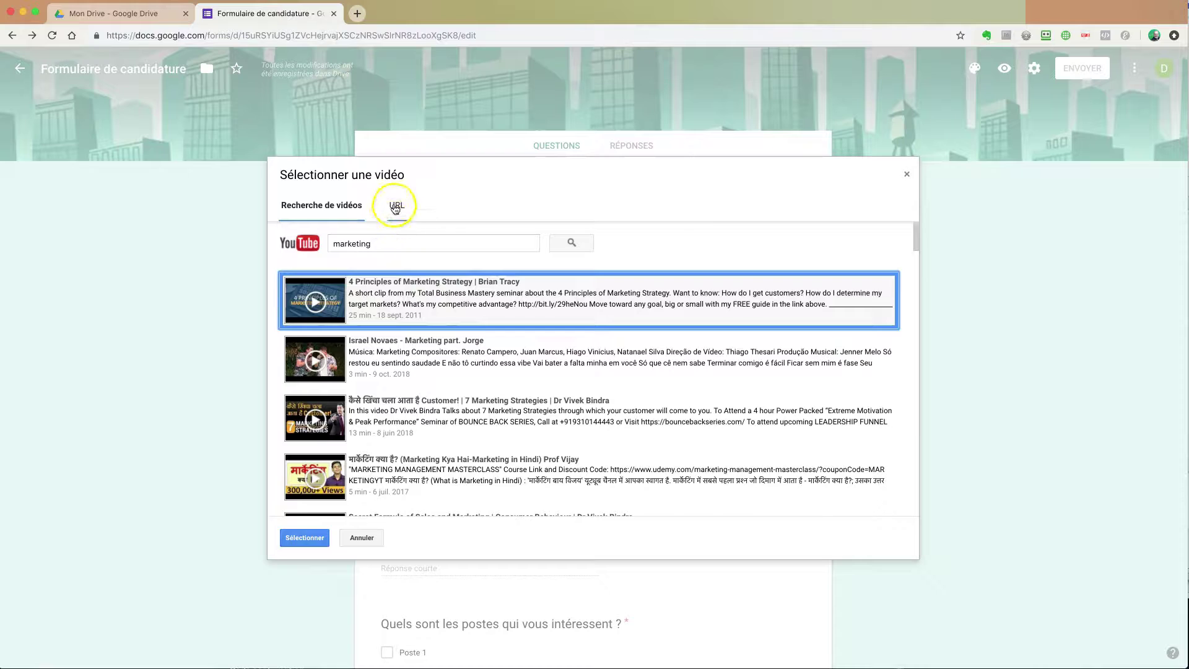
left_click(339, 209)
left_click(361, 242)
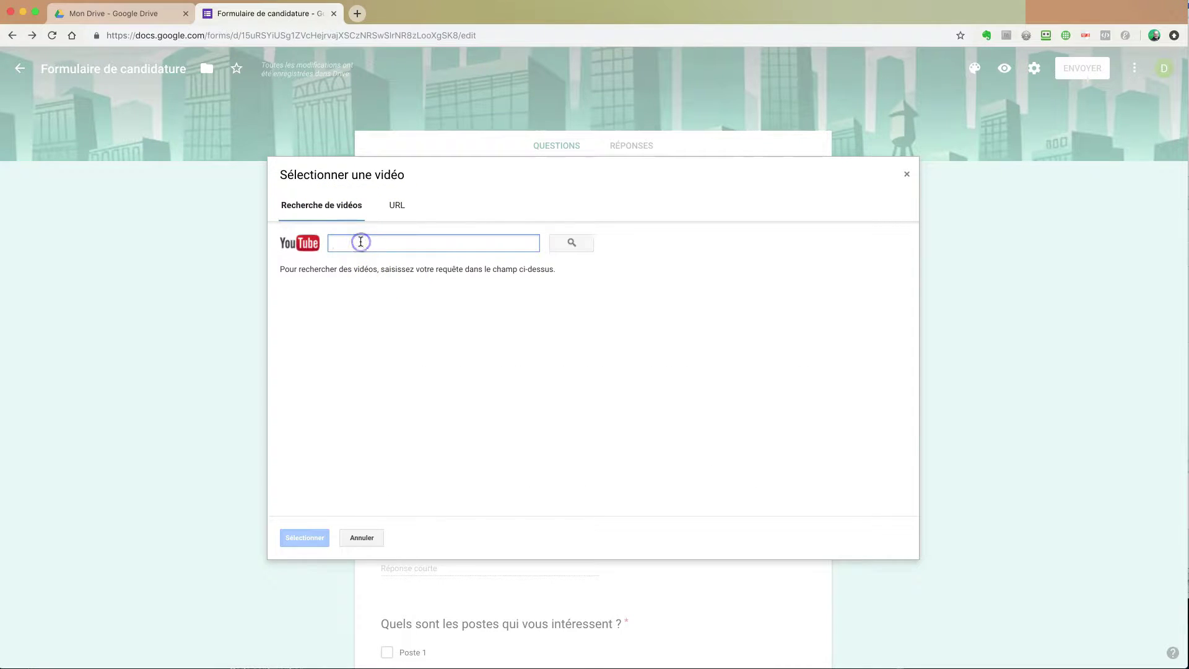
type("marketing")
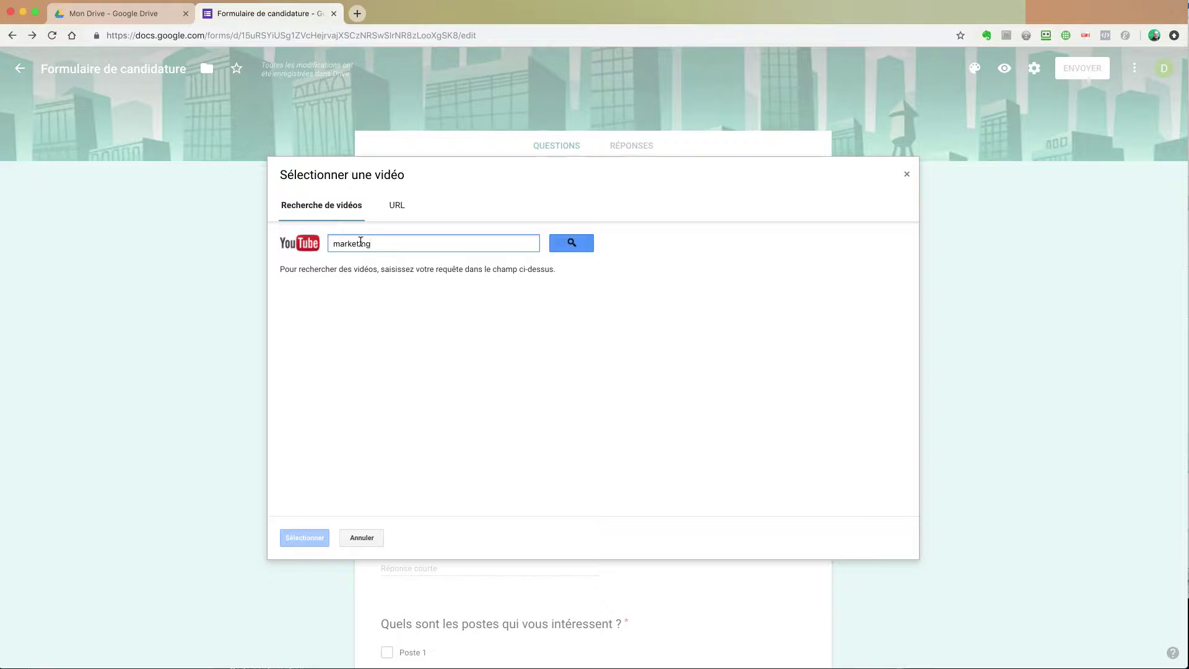
key("Return")
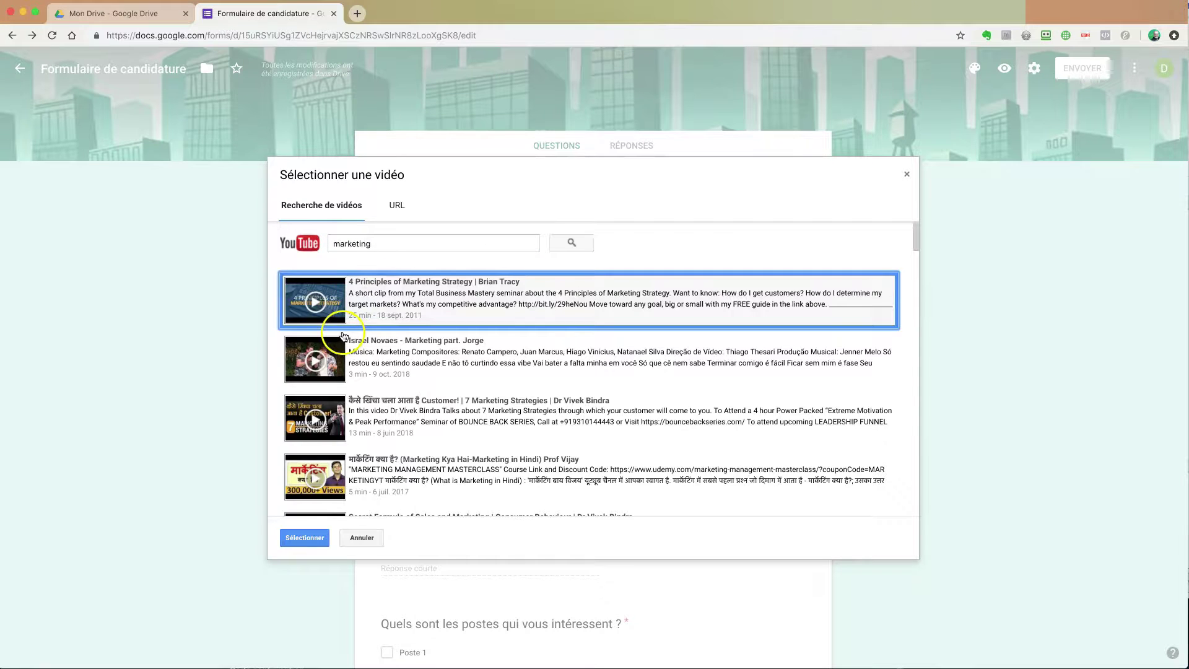
left_click(383, 297)
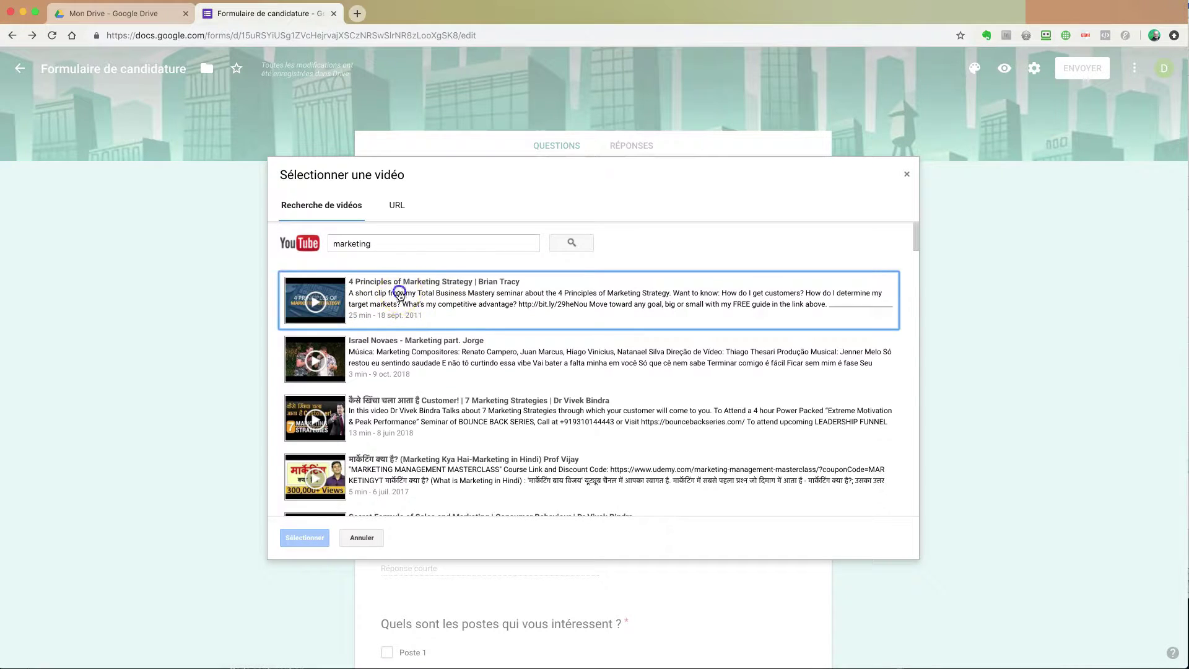
left_click(297, 539)
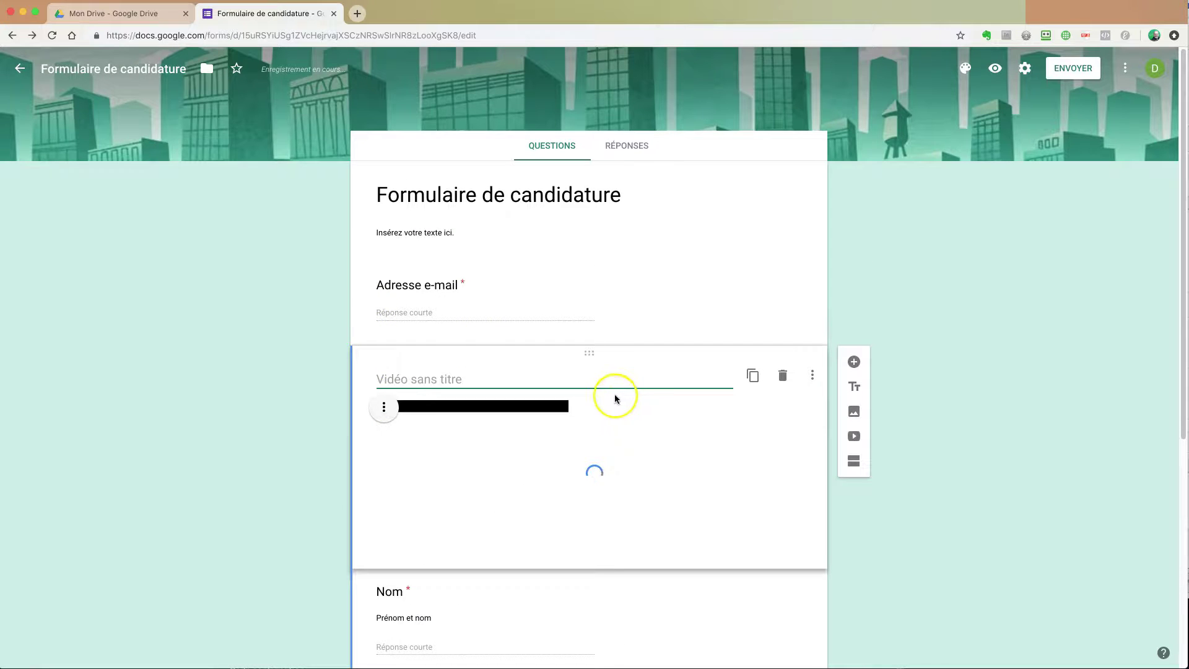
Step: Rename the embedded video from 'Vidéo sans titre' to 'Vidéo marketing'
left_click(420, 378)
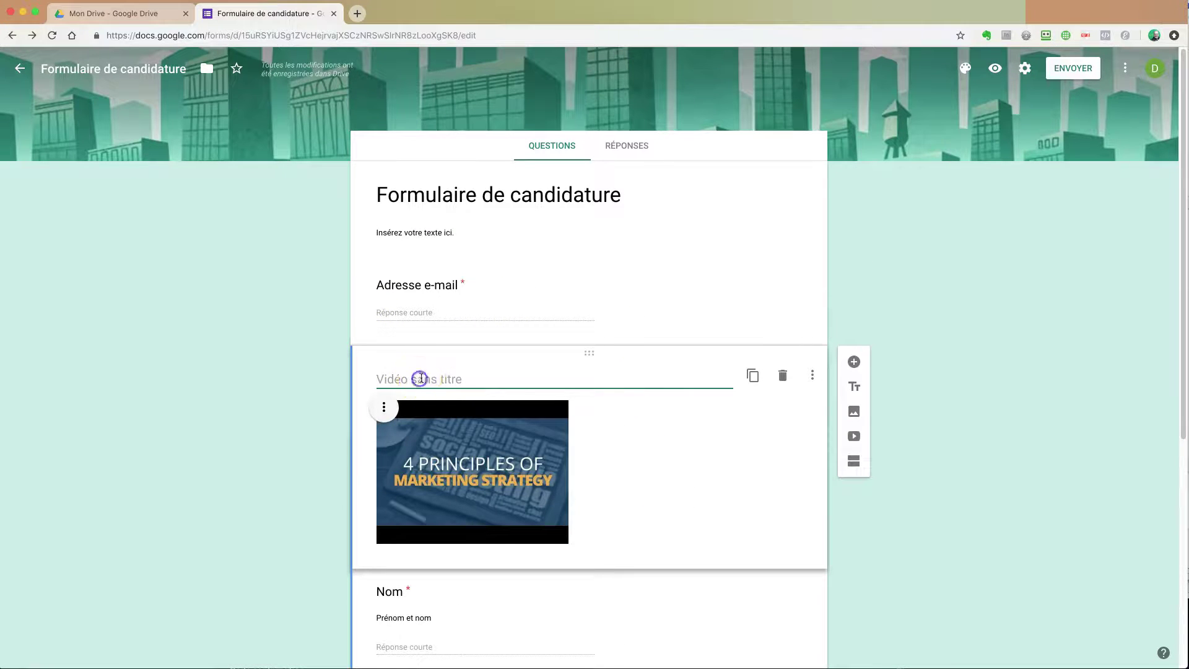
type("Vidéo marketing")
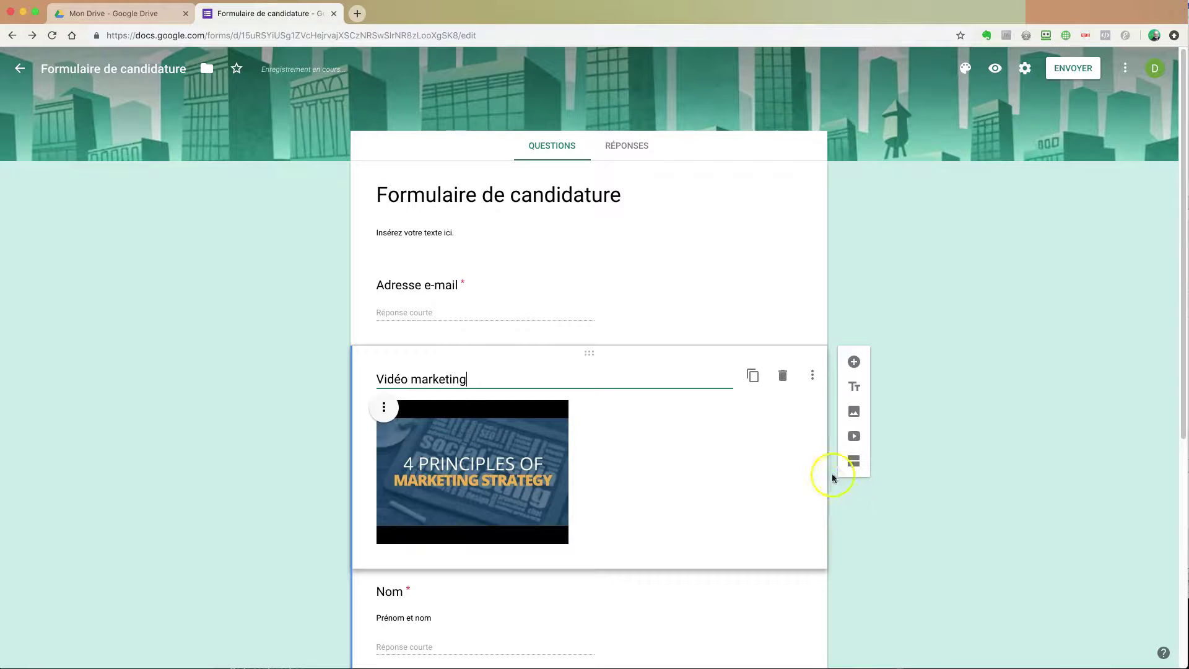
left_click(897, 542)
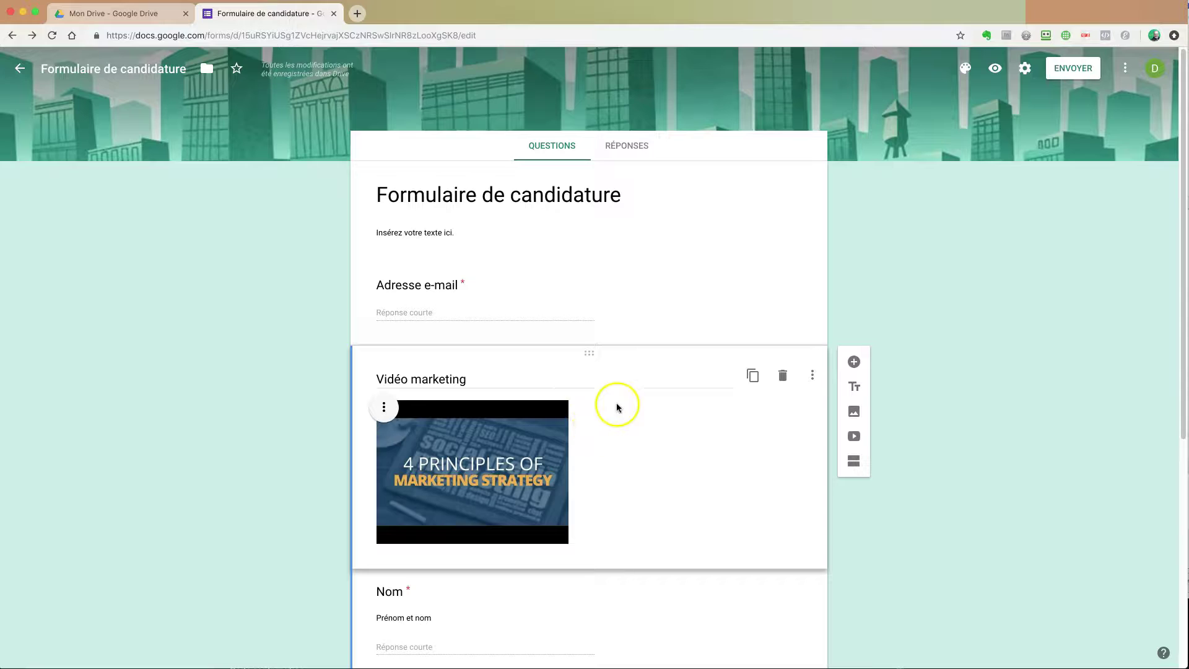
scroll(635, 452, "down", 1)
scroll(635, 452, "down", 1)
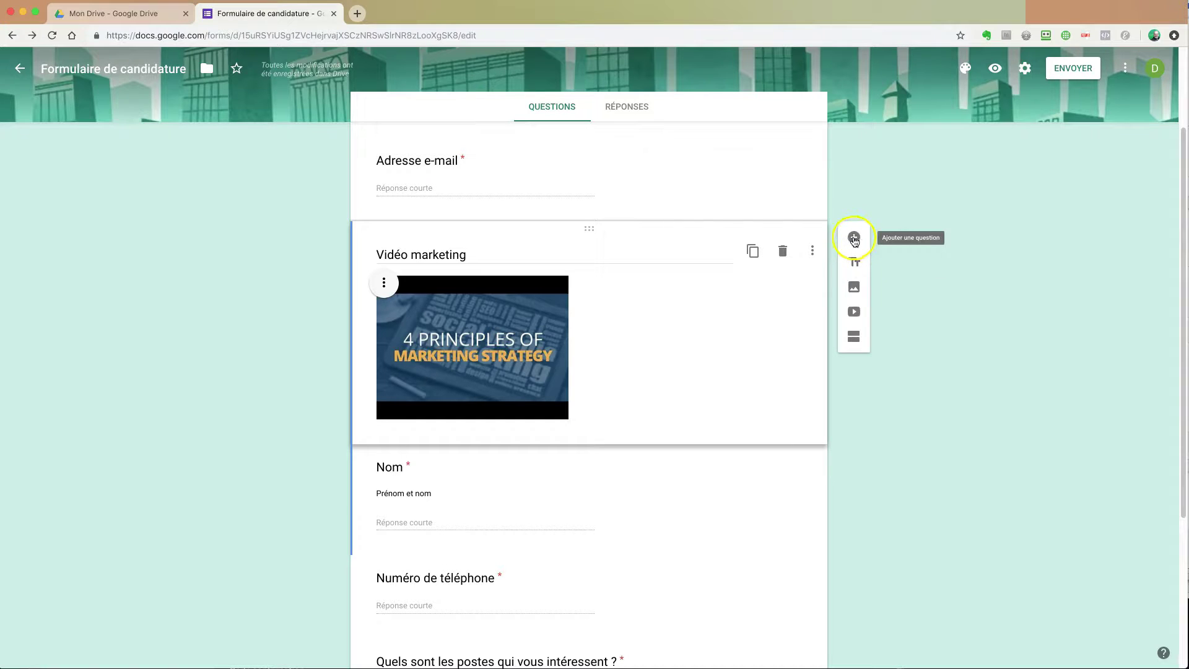
Step: Below the video, add 'Comment trouvez-vous cette vidéo ?' with options Très bien, Assez, Médiocre
left_click(853, 238)
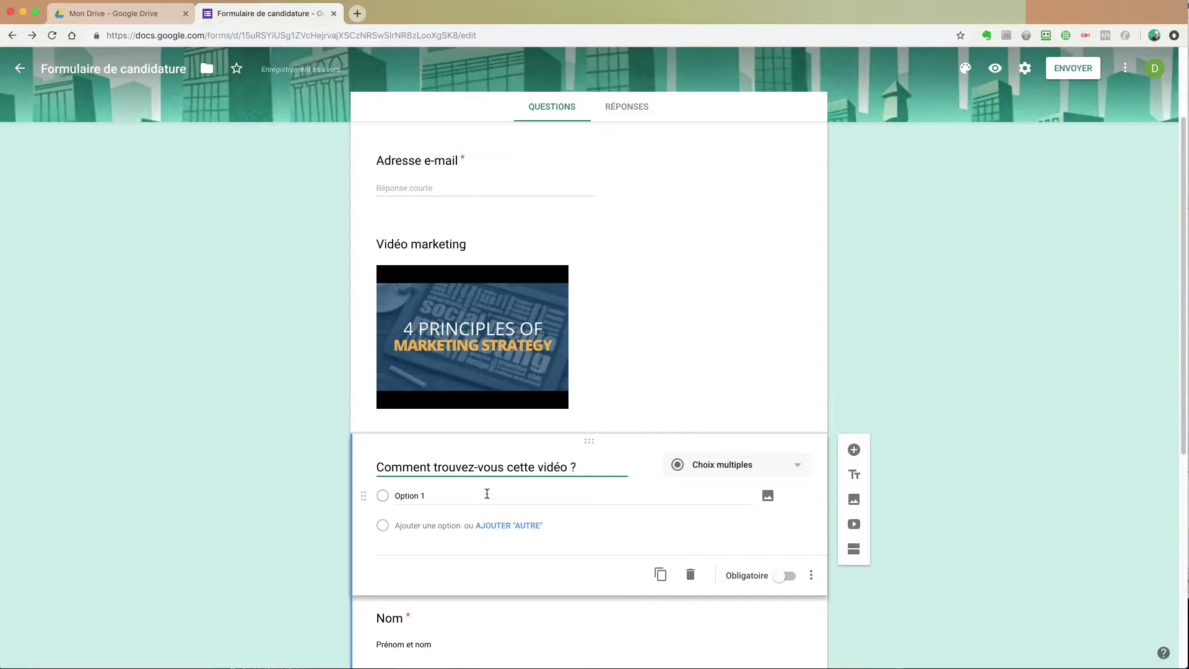
left_click(434, 496)
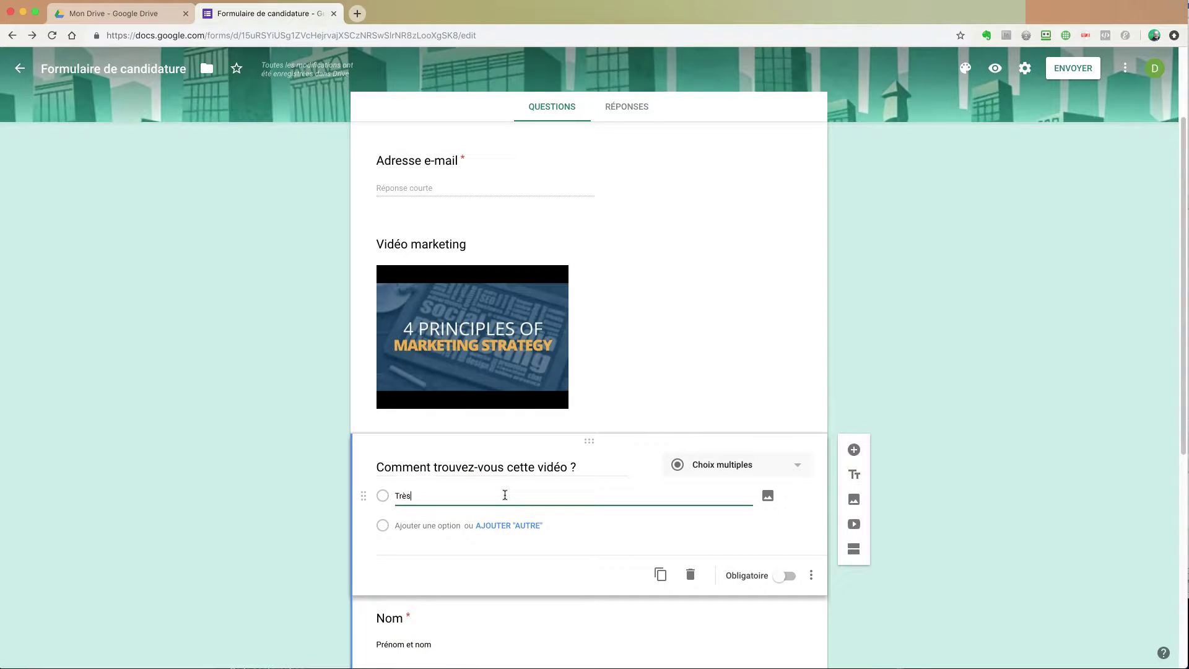
left_click(418, 526)
type("A")
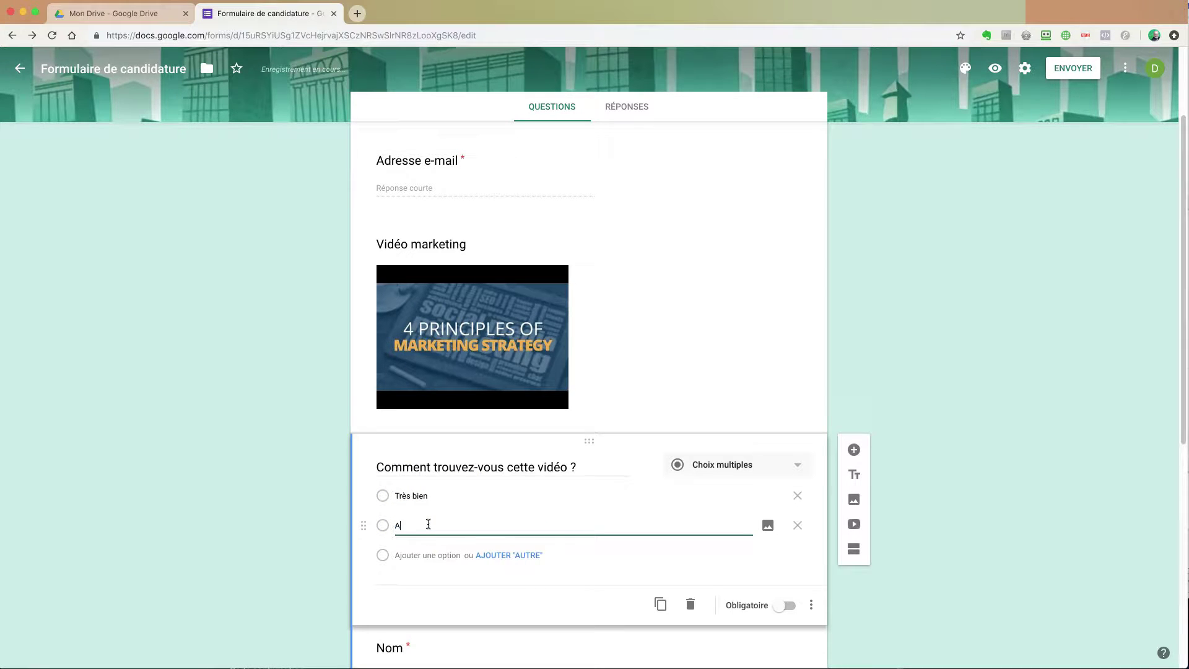
type("ssez")
left_click(432, 555)
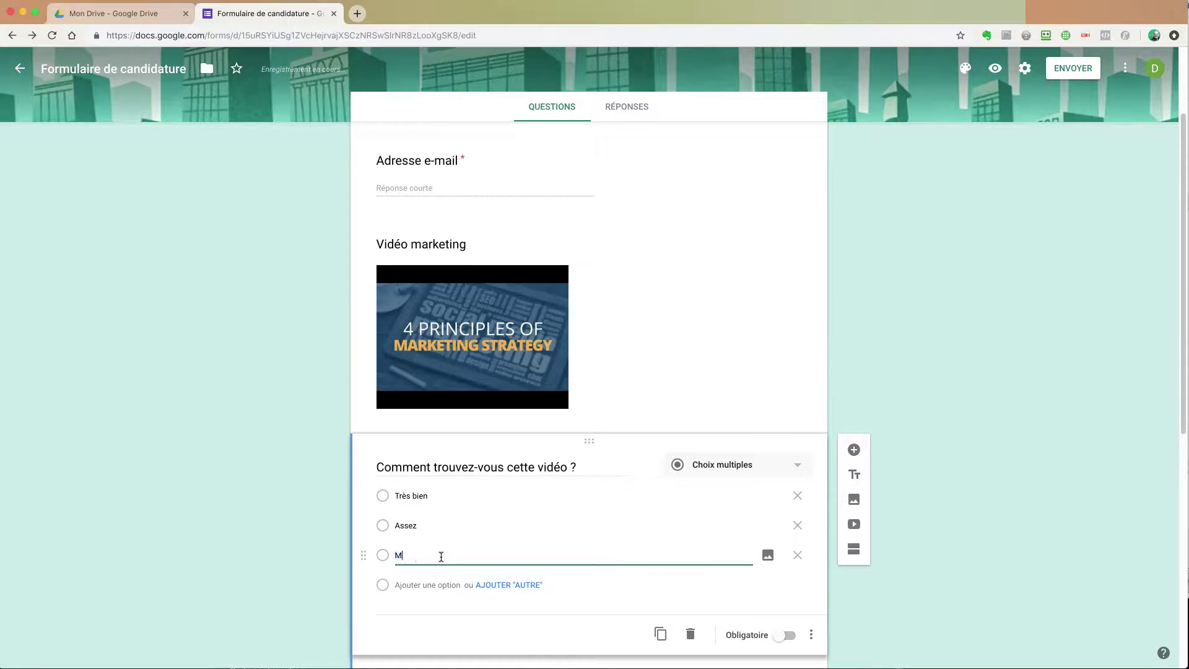
type("Médiocre")
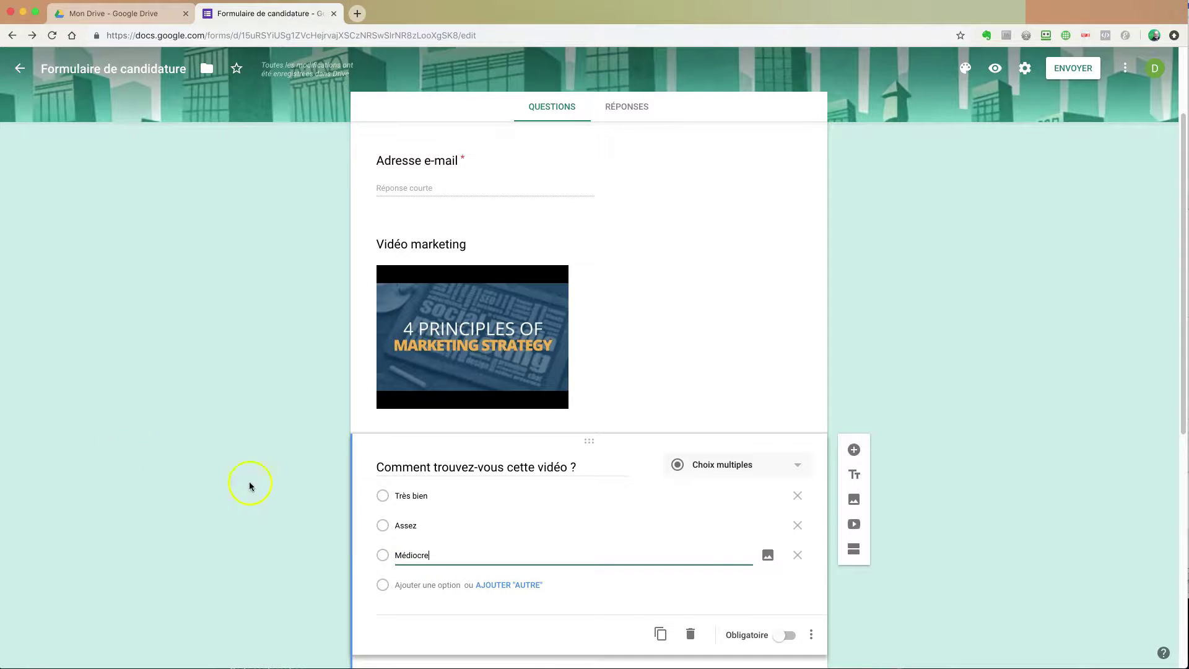
left_click(234, 468)
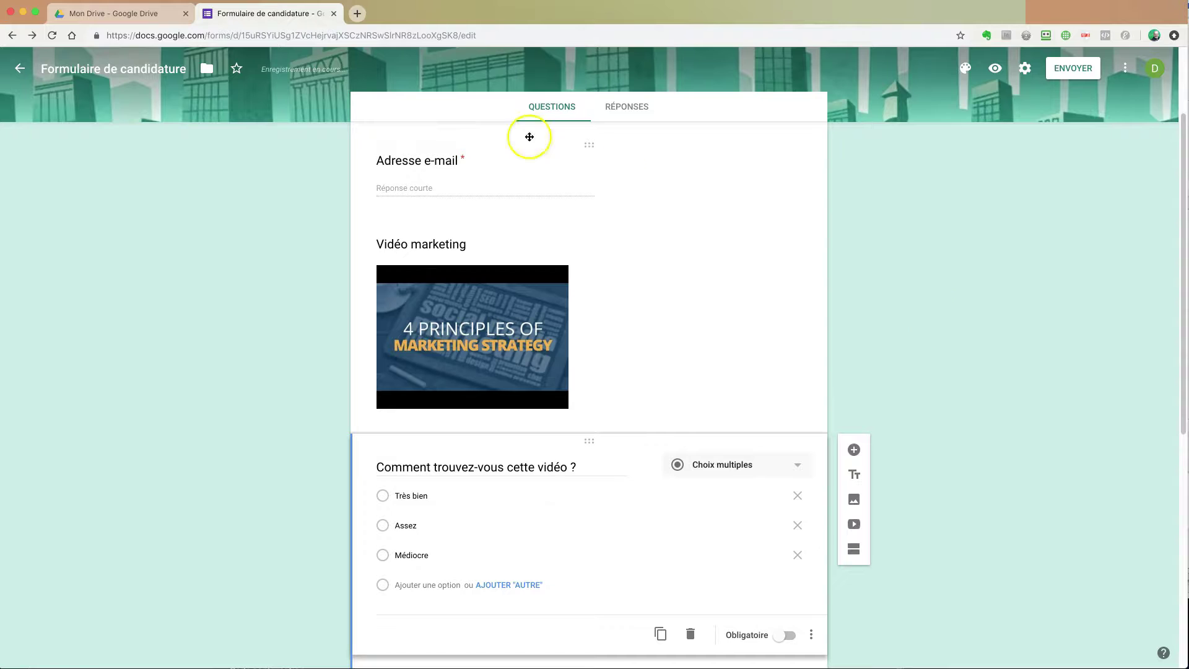
scroll(372, 173, "up", 3)
left_click(432, 193)
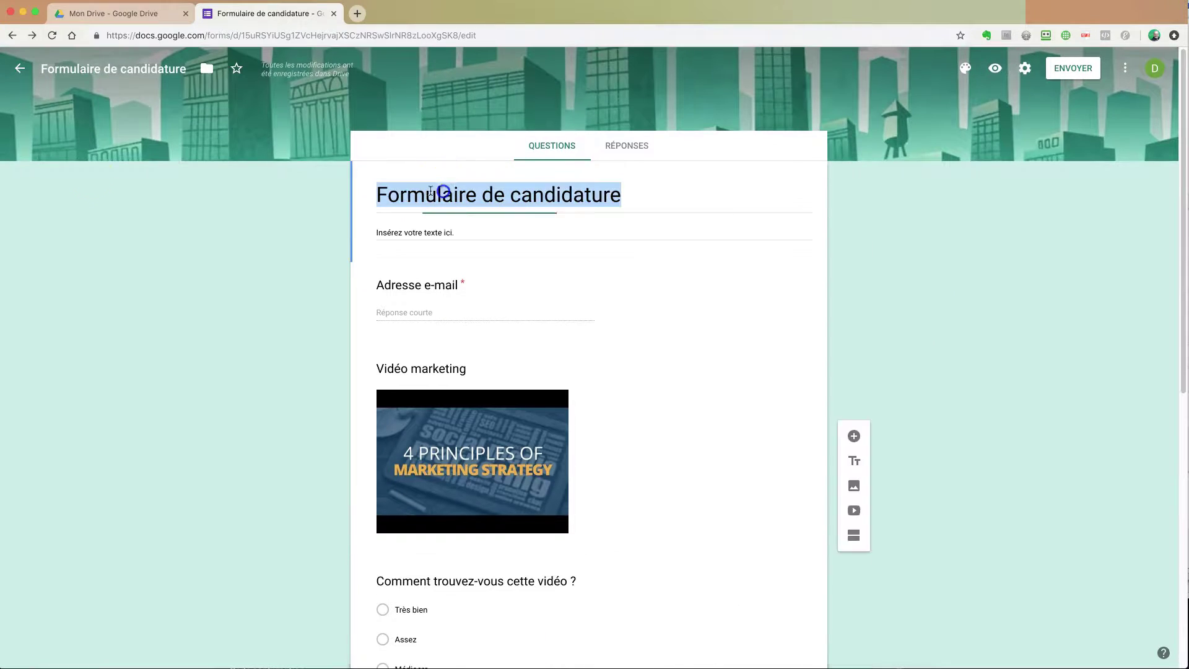
left_click(247, 281)
scroll(966, 506, "down", 5)
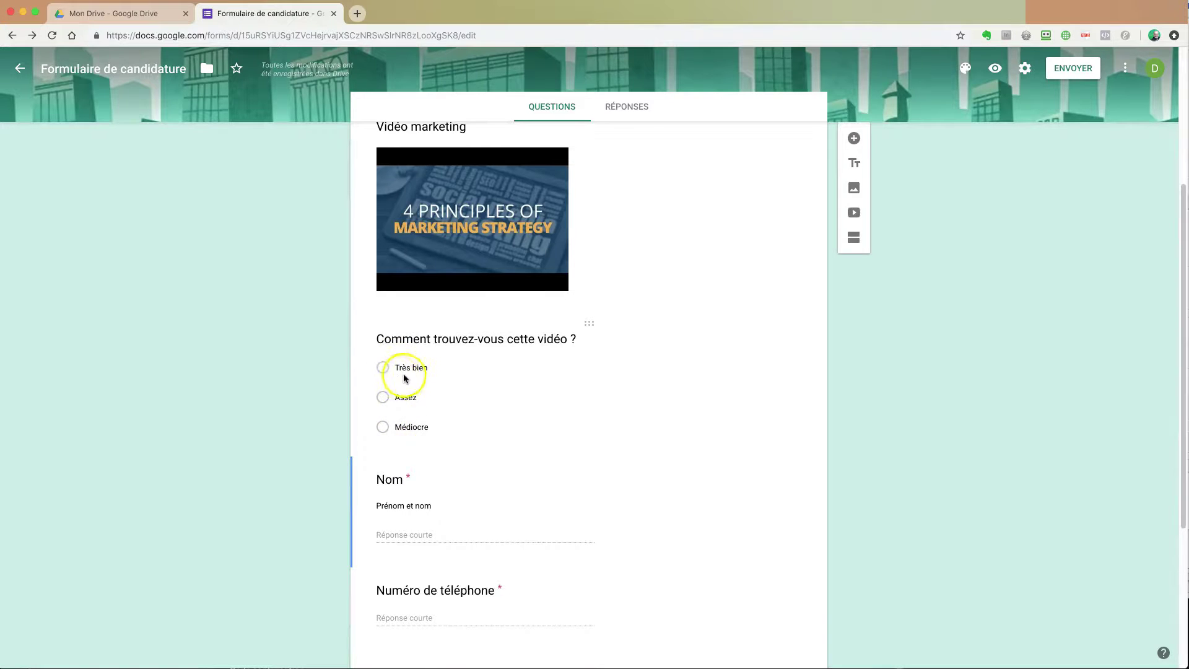
scroll(434, 365, "up", 2)
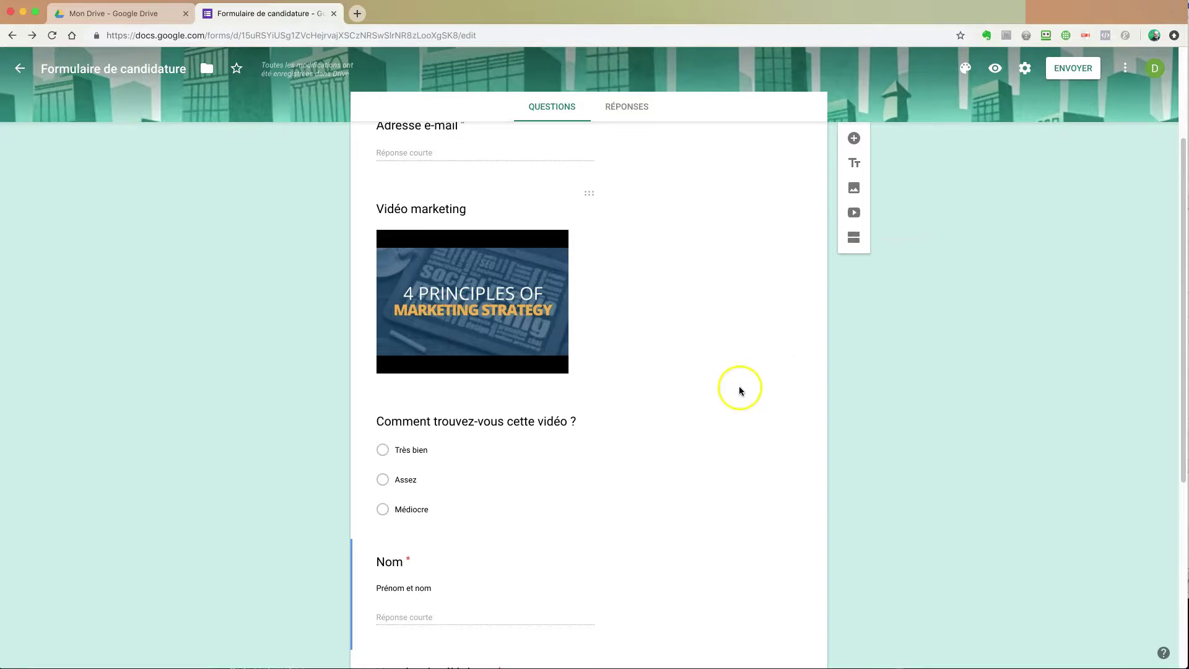
scroll(741, 390, "down", 5)
scroll(653, 320, "up", 5)
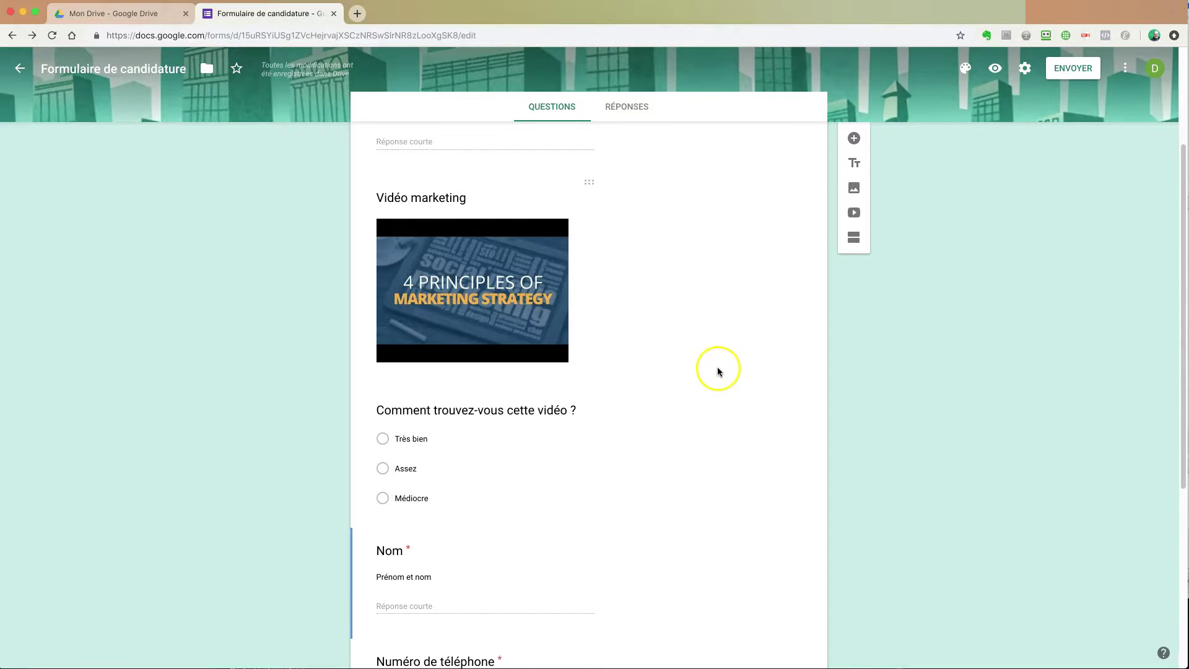
scroll(713, 365, "down", 5)
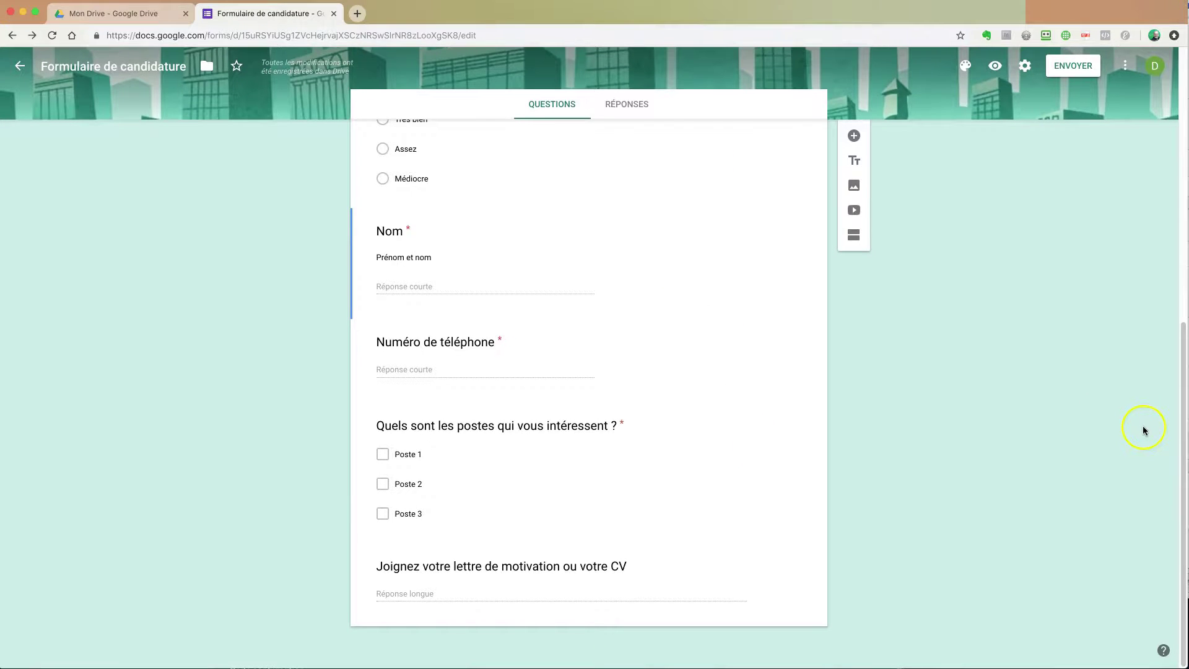
scroll(1140, 430, "up", 4)
scroll(1077, 271, "up", 5)
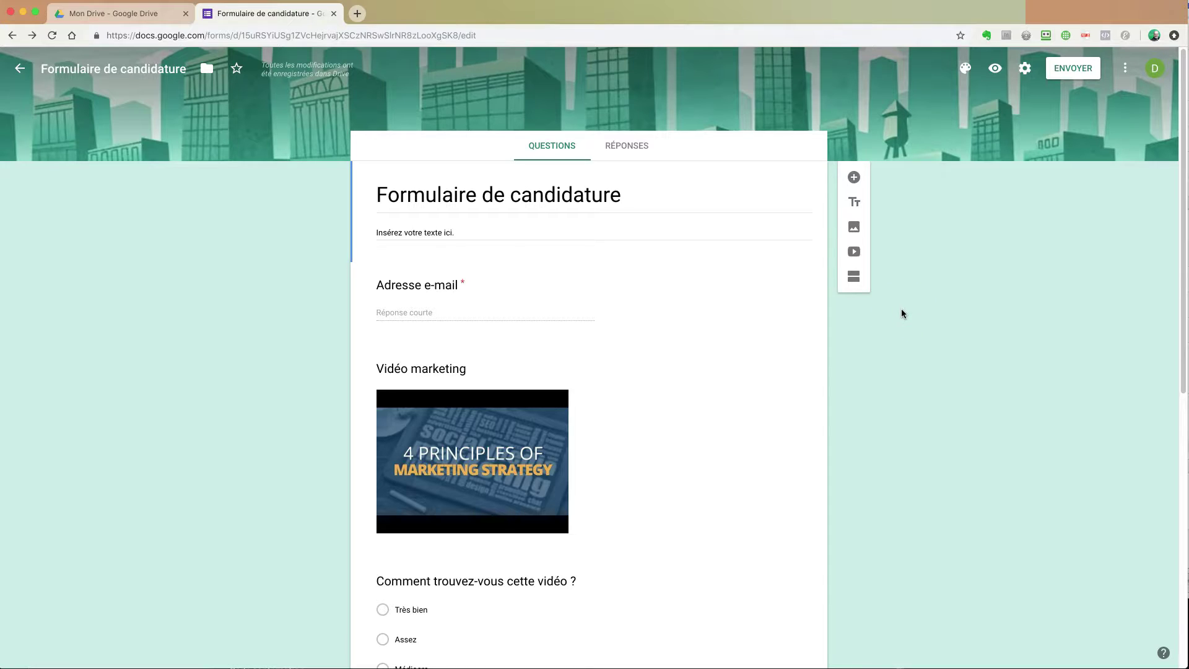
scroll(905, 313, "down", 1)
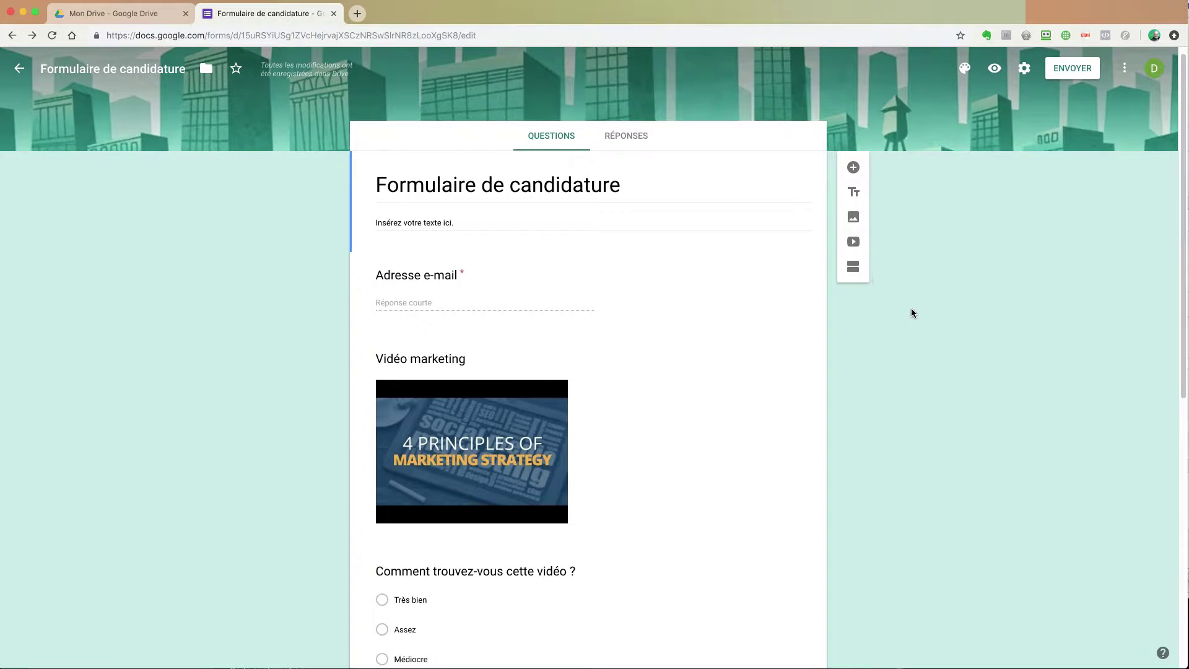
Step: View the form's ⋮ actions and the Drive file's actions, then return to the form
left_click(980, 233)
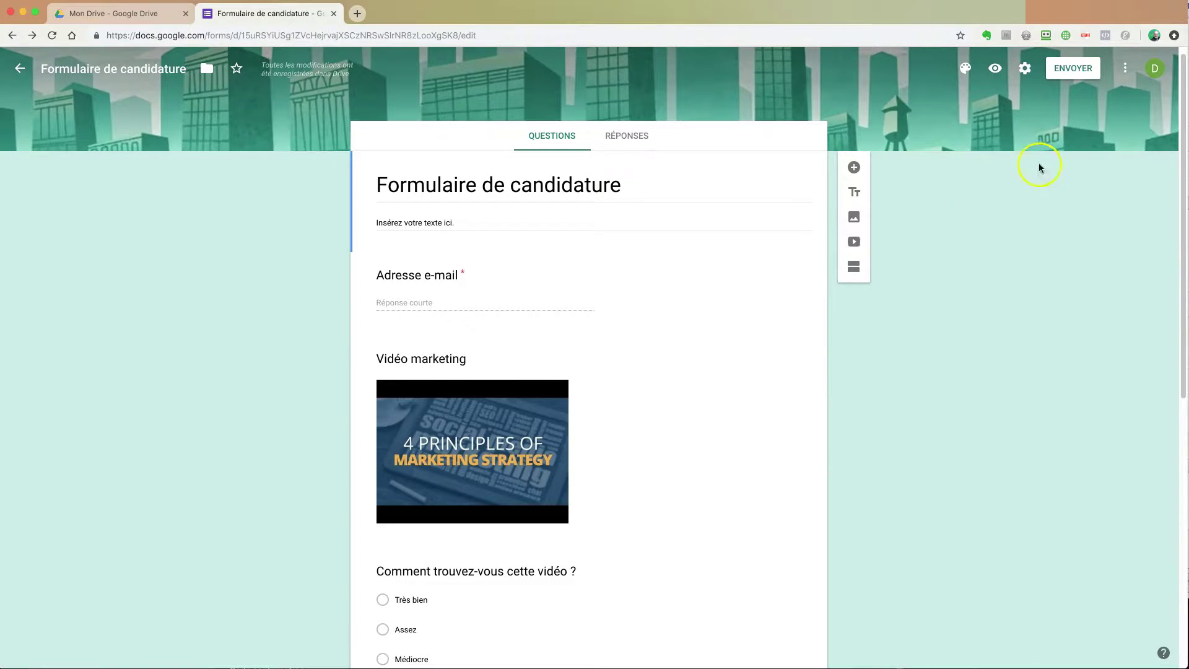
left_click(1125, 68)
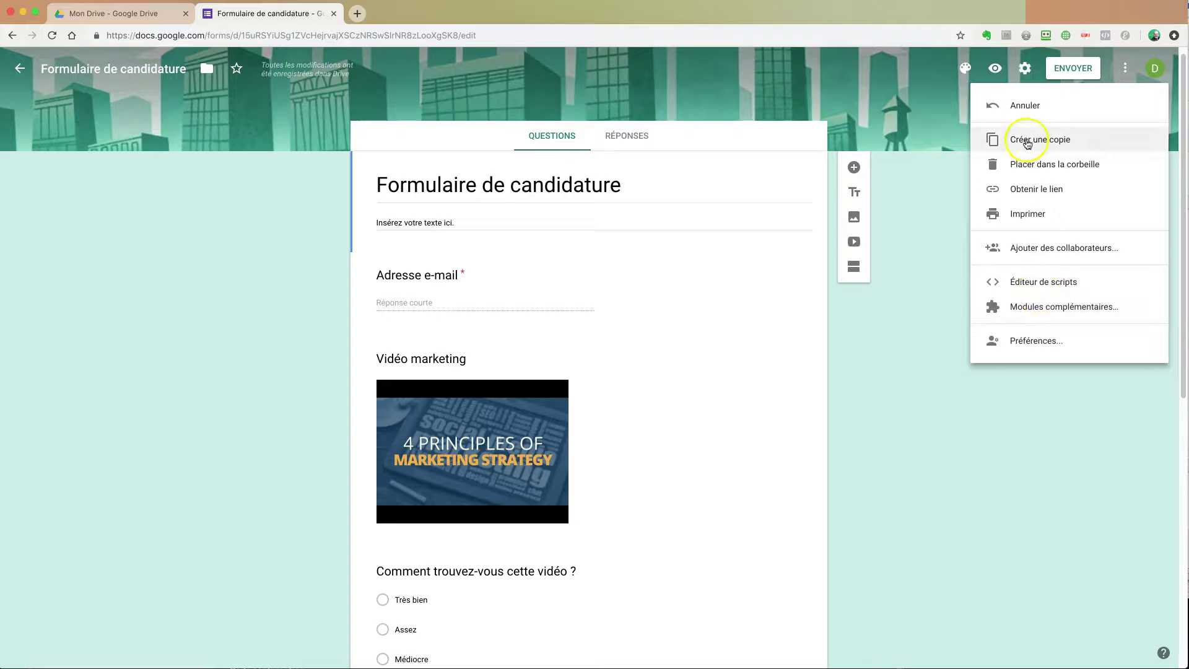
left_click(124, 13)
left_click(1096, 102)
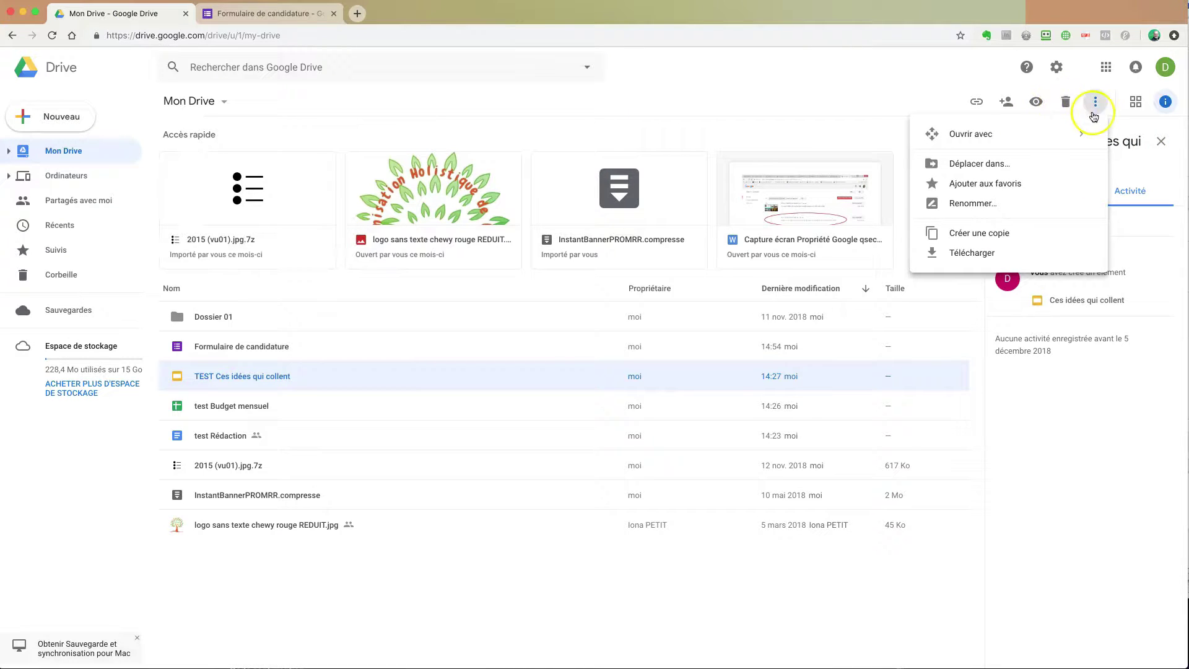
key("Escape")
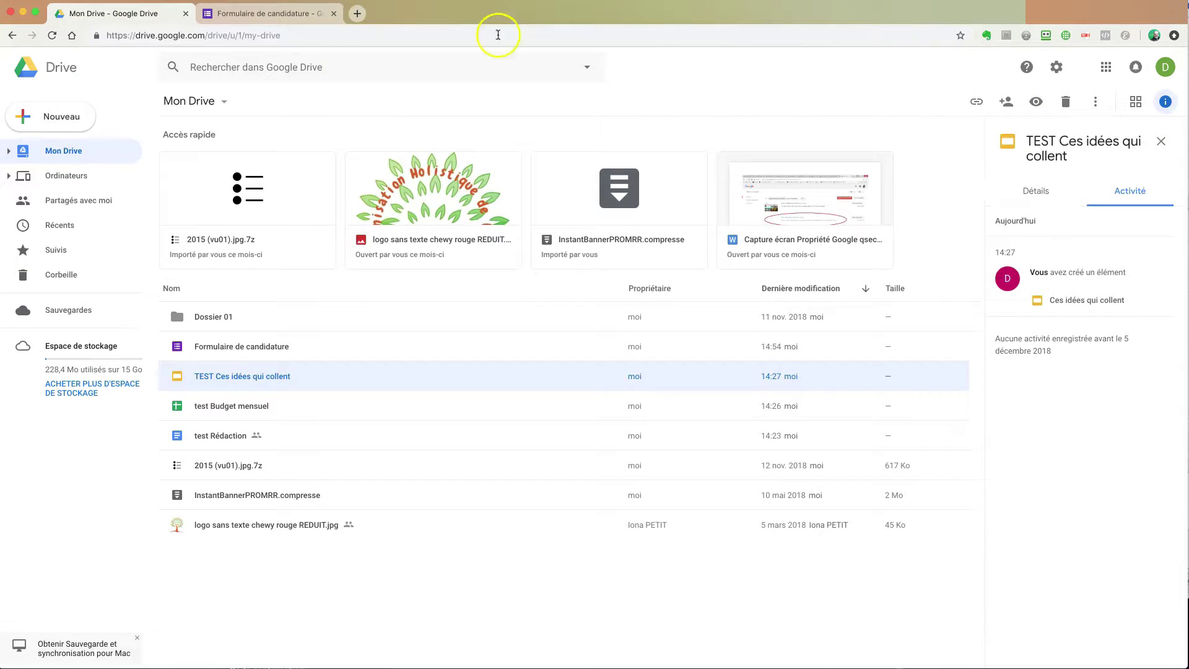
left_click(248, 14)
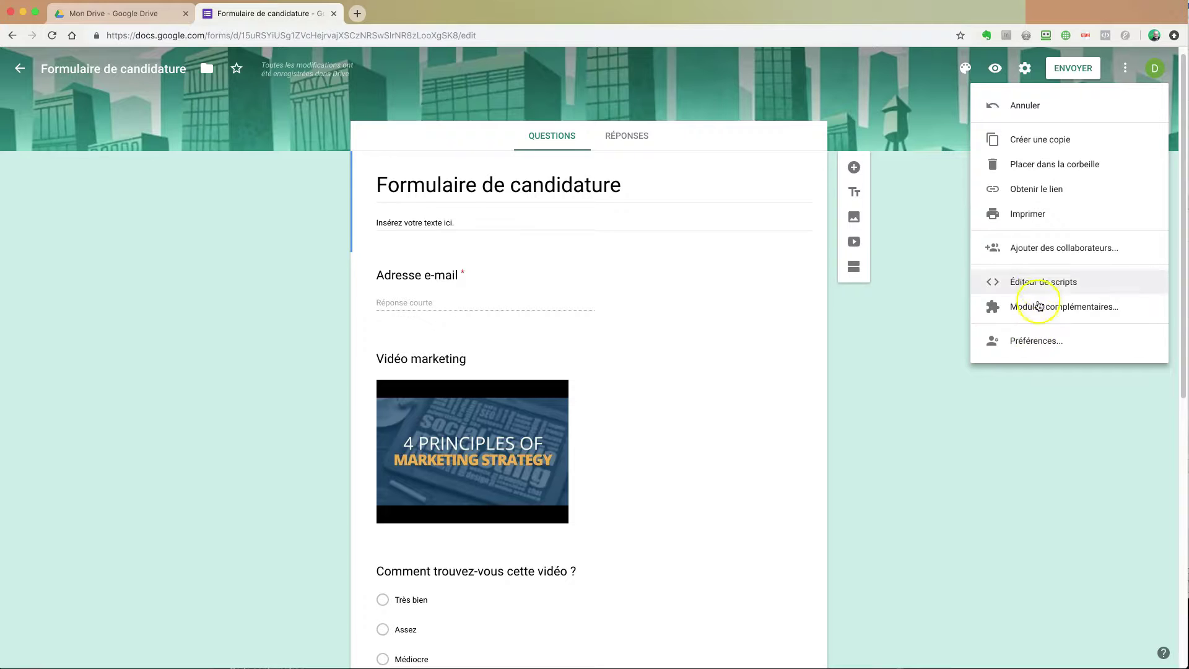
left_click(918, 219)
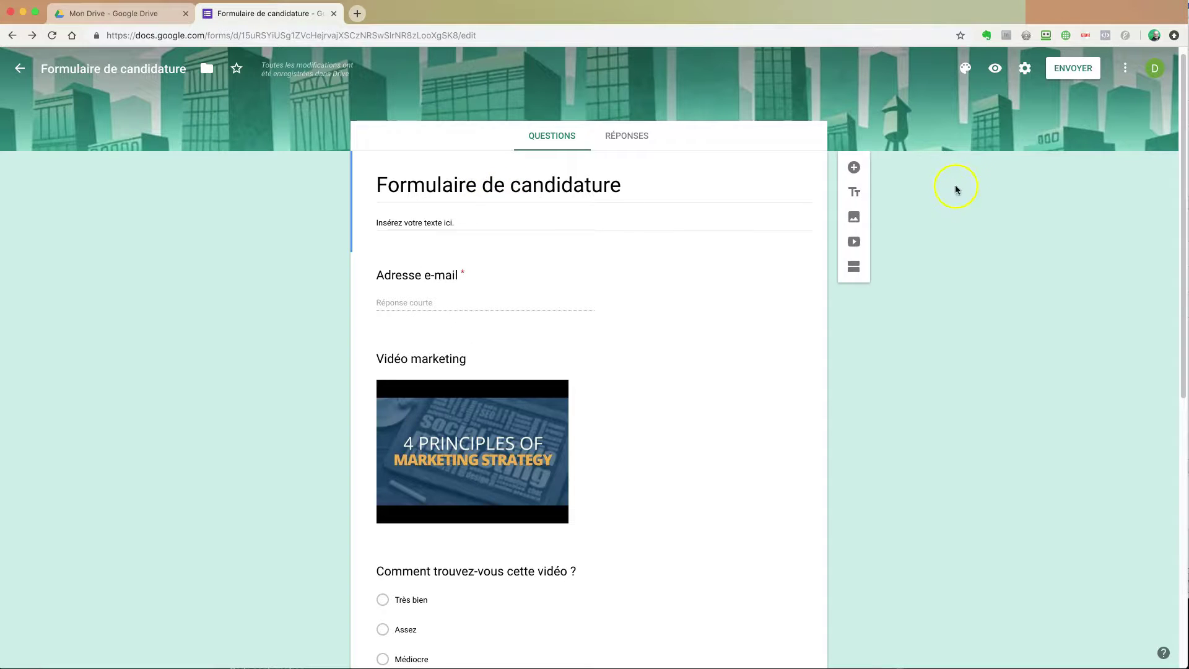
Step: Prefix the form heading with 'TEST'
left_click_drag(376, 184, 475, 218)
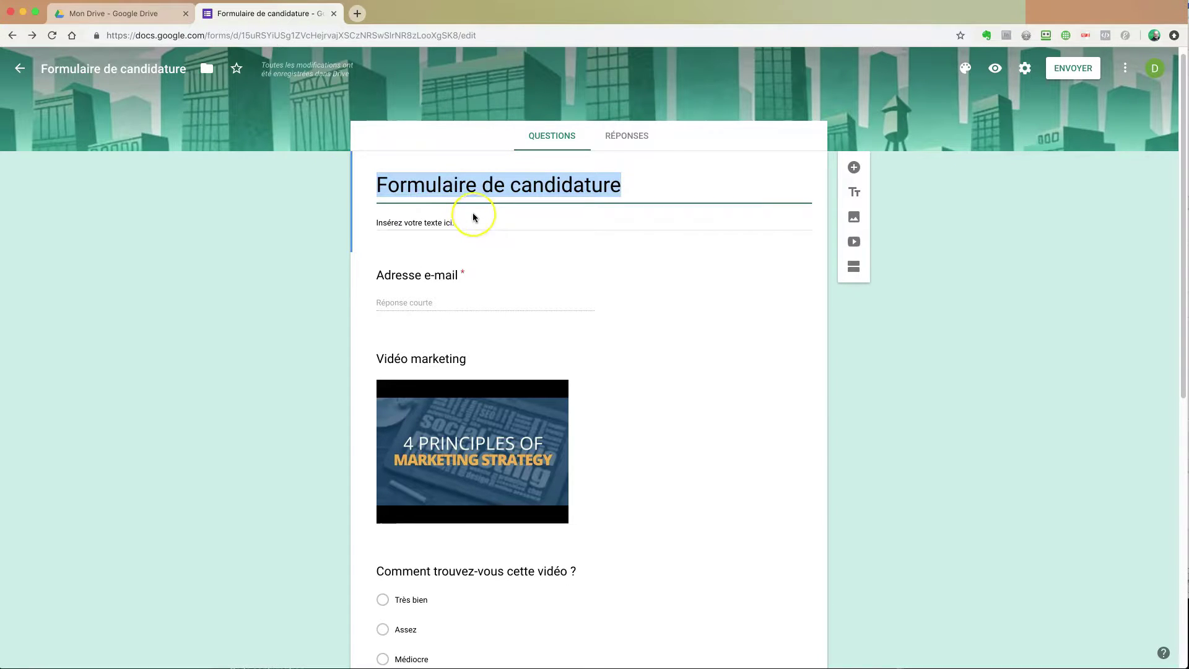
key("Left")
type("TES")
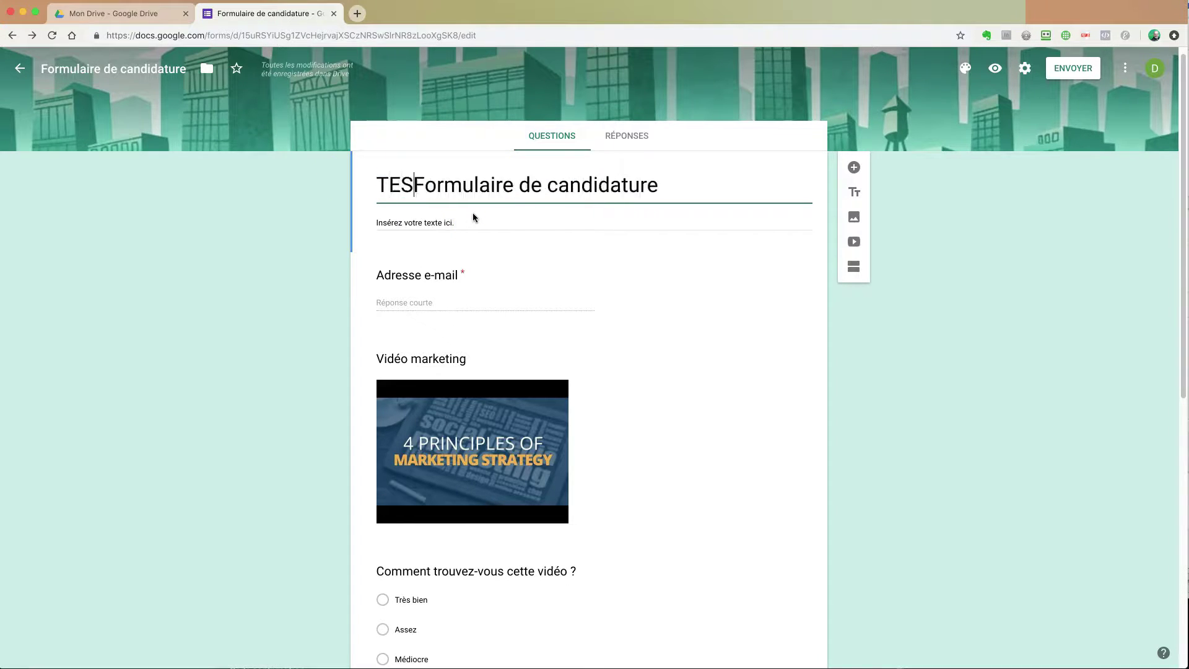
type("T")
left_click(328, 225)
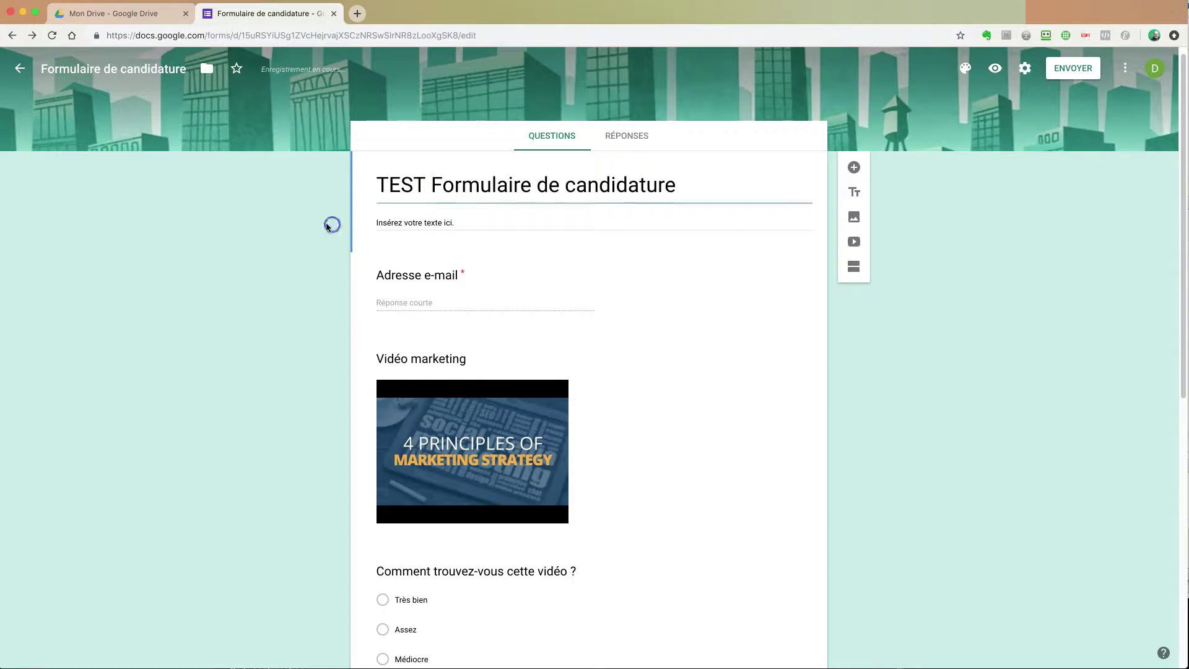
Step: Add 'TEST' to the file name and remove it from the heading, leaving 'Formulaire de candidature'
mouse_move(317, 70)
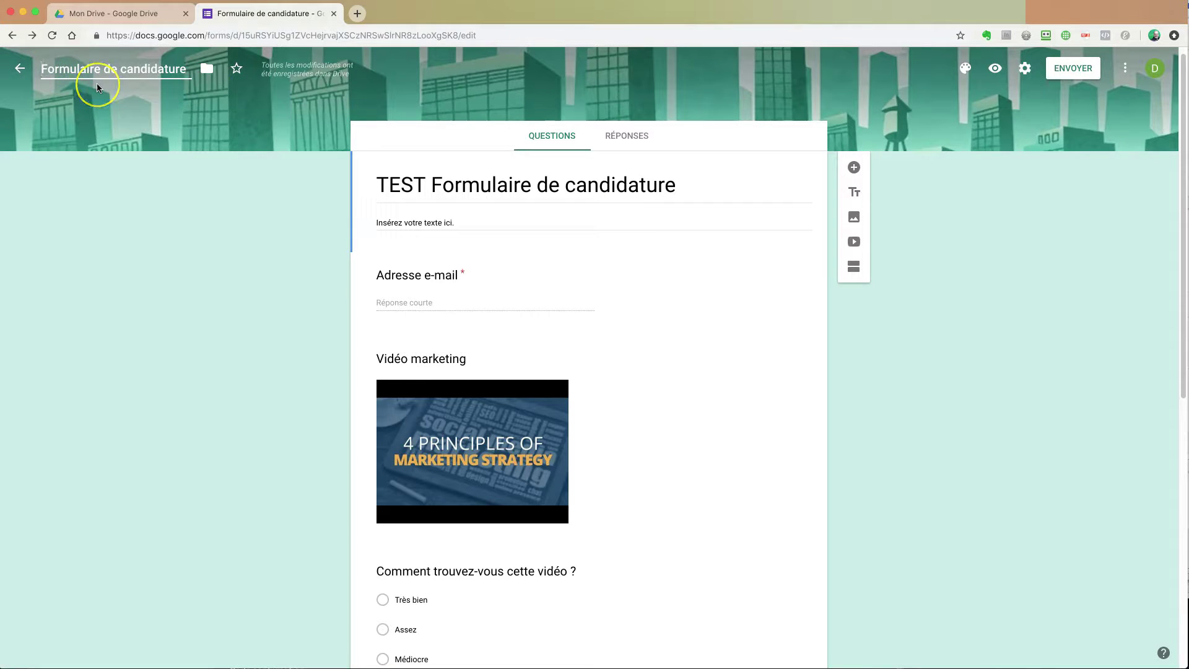
type("TEST")
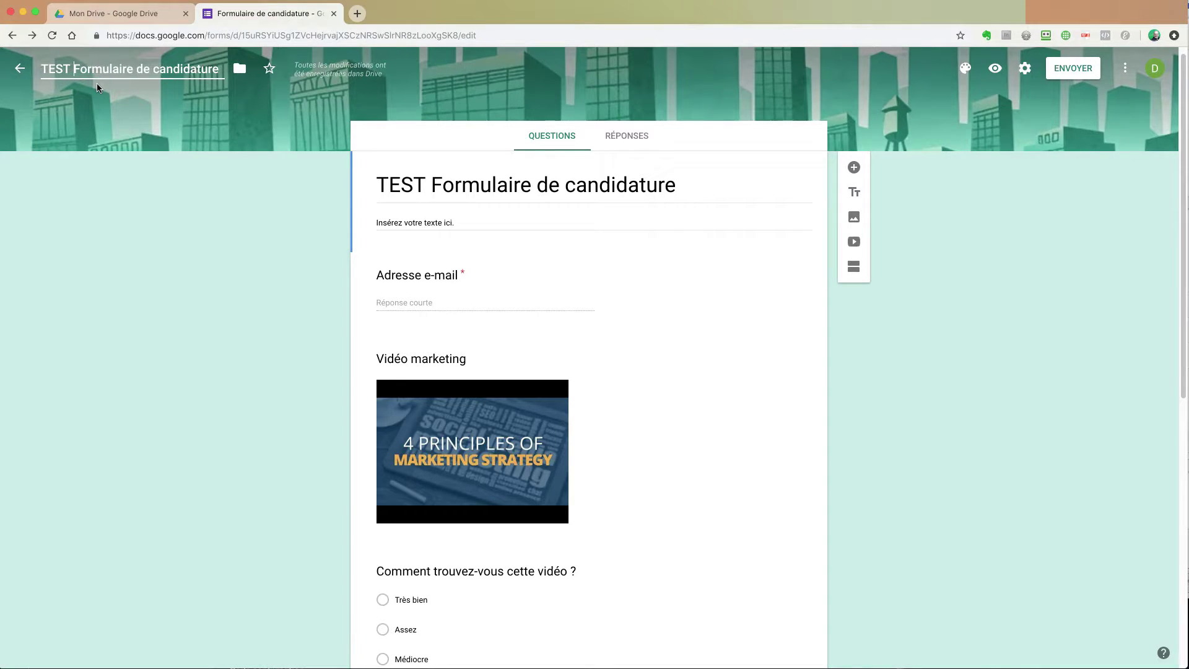
triple_click(432, 184)
left_click(432, 185)
left_click_drag(433, 185, 376, 185)
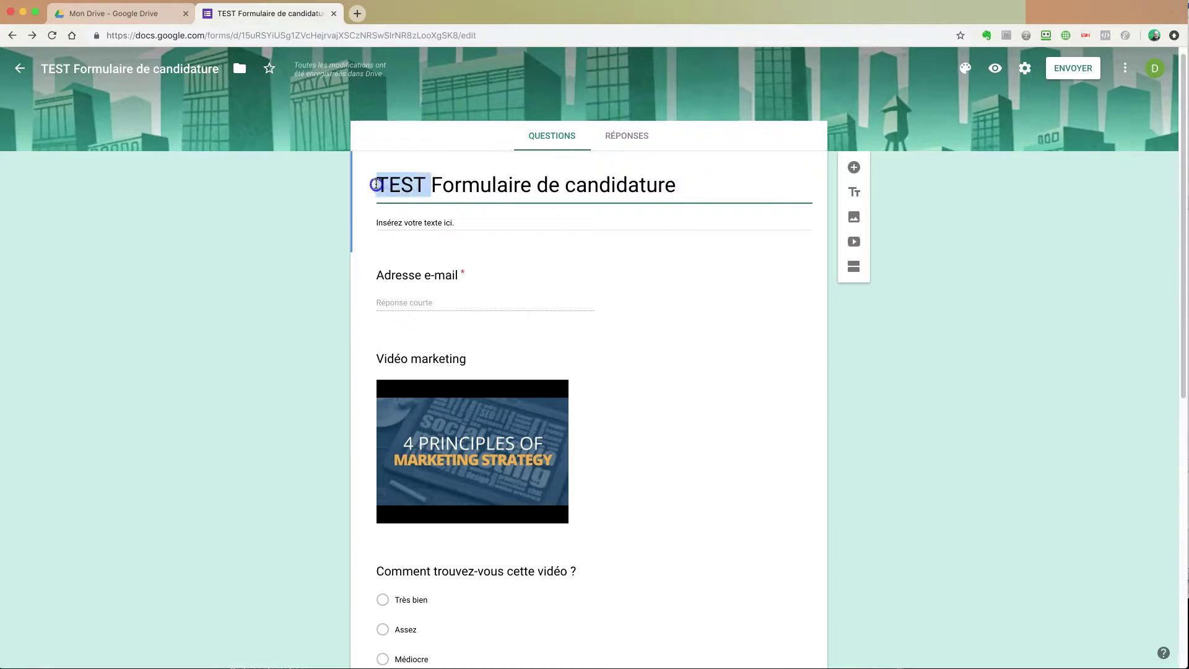
key("BackSpace")
left_click(235, 211)
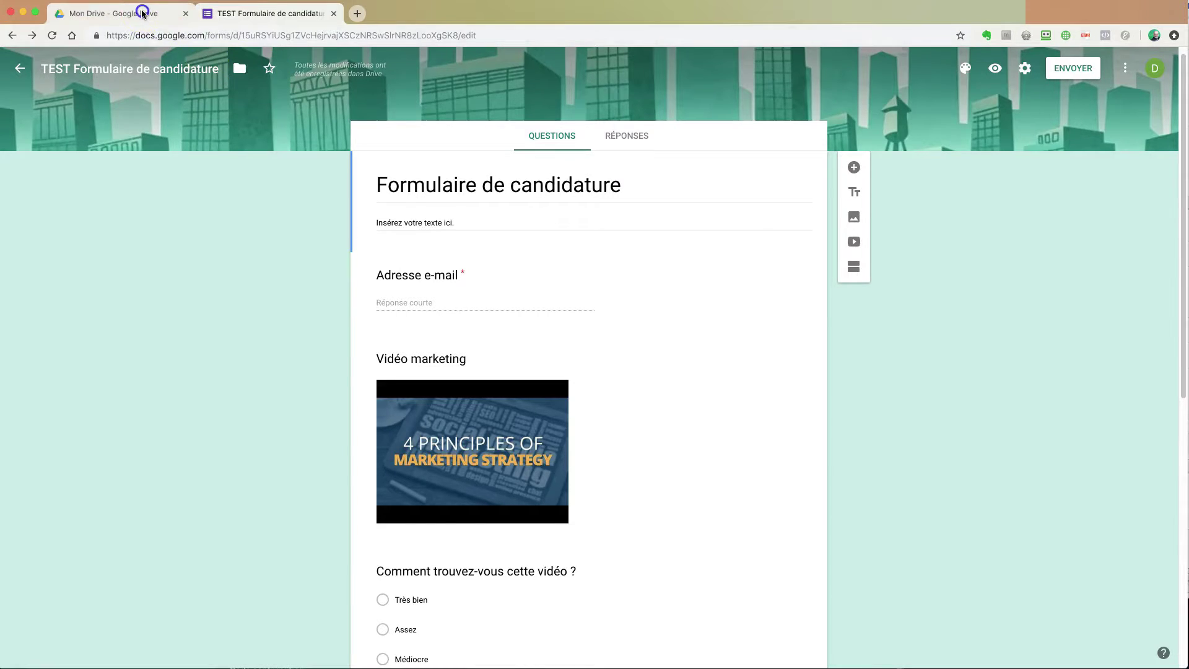
Step: Star the TEST Formulaire de candidature form and dismiss the tooltip
left_click(112, 13)
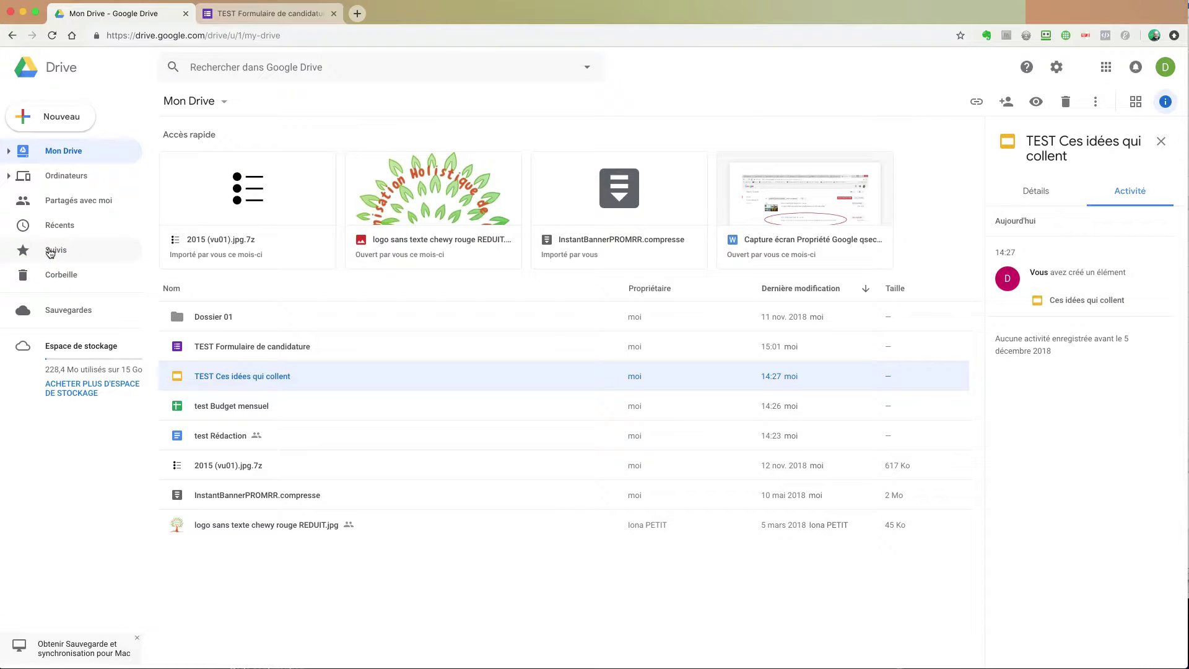
left_click(247, 13)
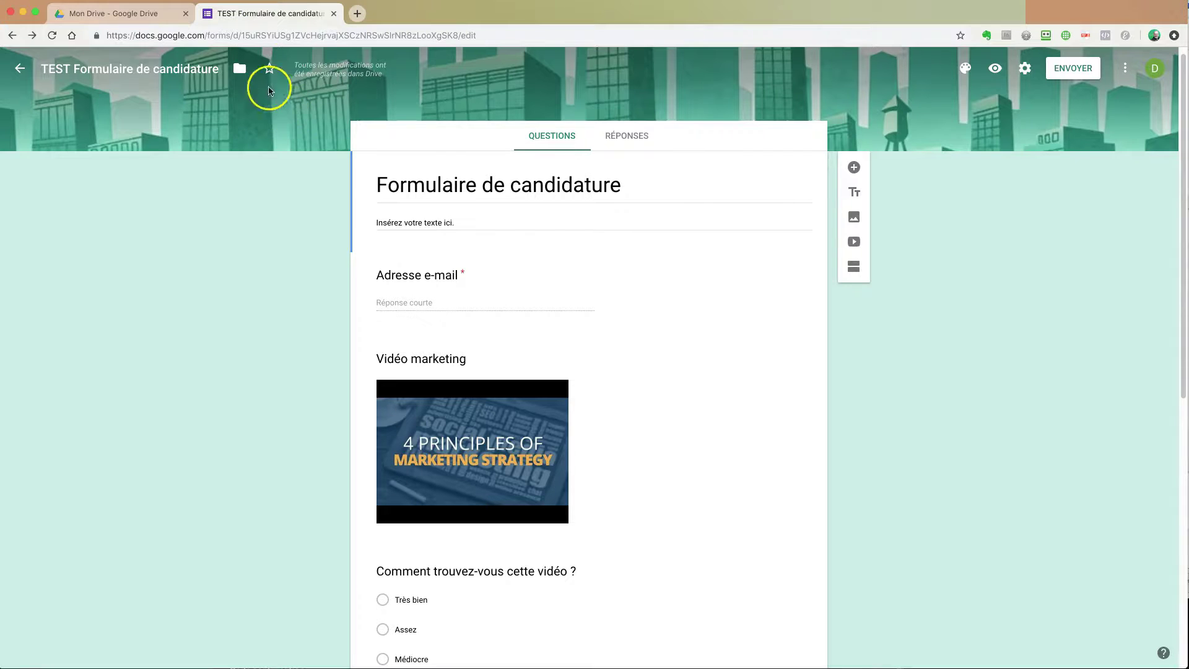
left_click(270, 69)
left_click(254, 271)
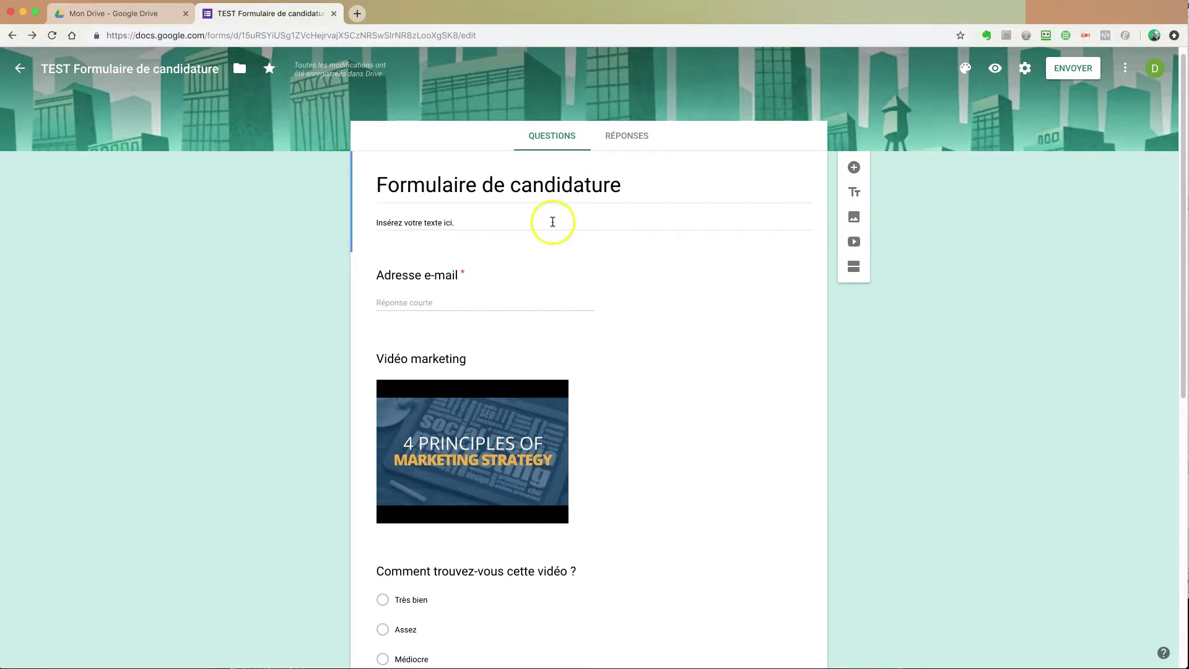
Step: Glance at the Réponses tab and the Envoyer dialog, then close it
left_click(627, 139)
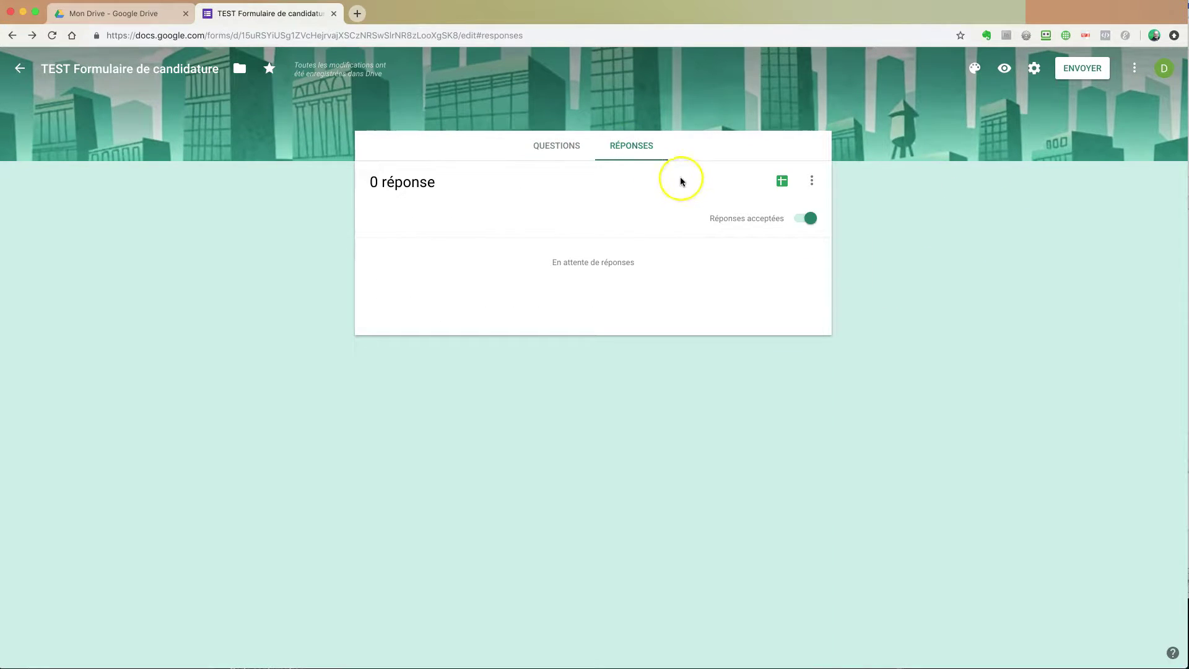
left_click(557, 148)
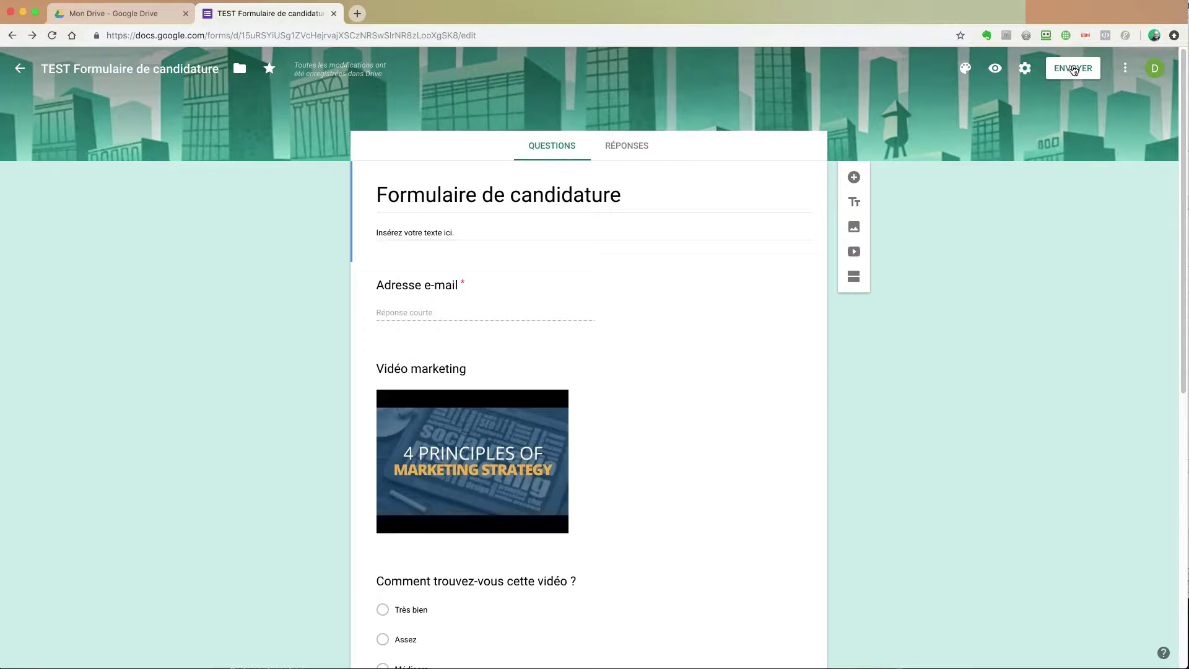
left_click(1074, 69)
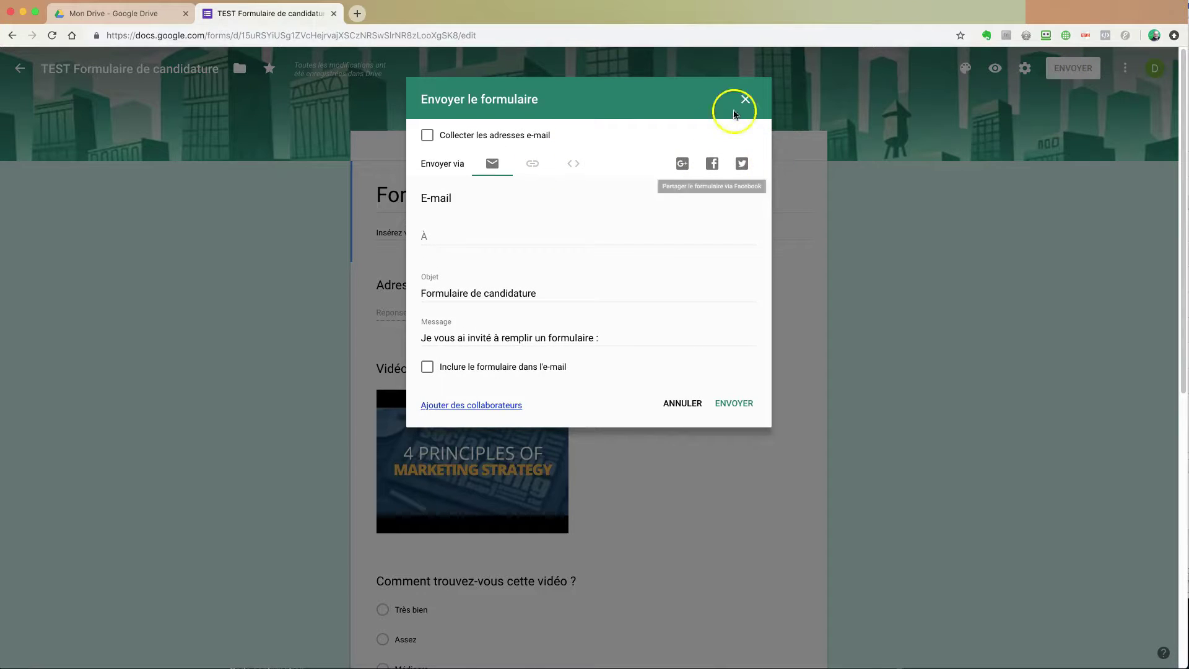
left_click(746, 99)
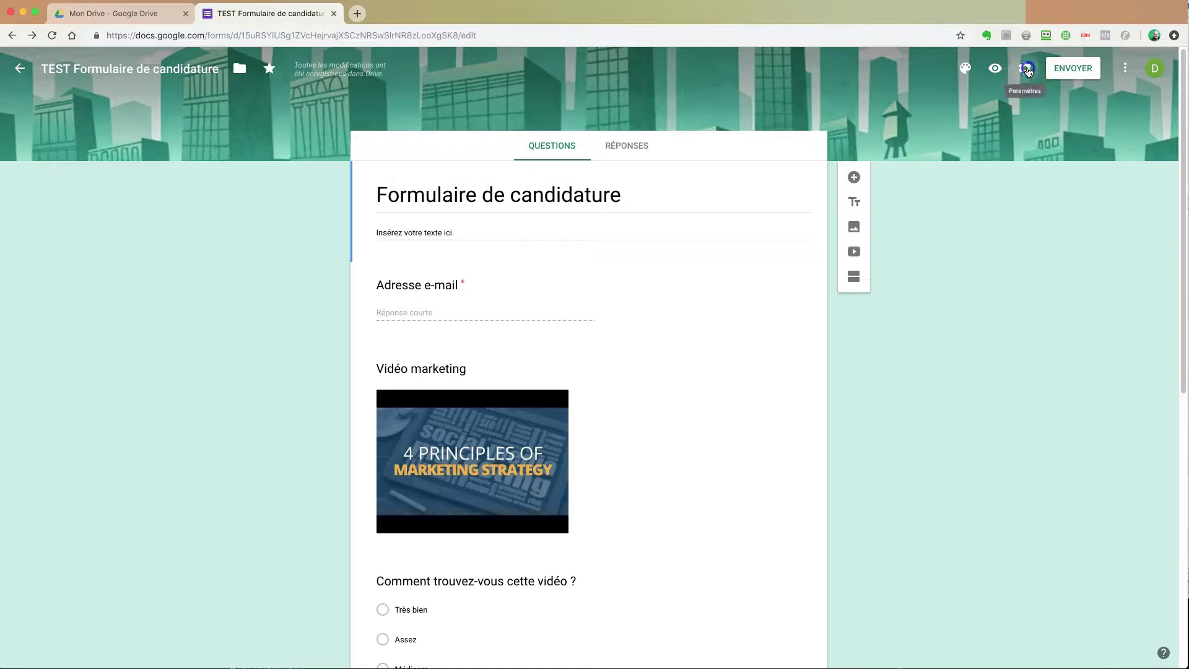
Step: Open the form's Paramètres, then switch to Mon Drive, where the form shows as starred
left_click(1027, 69)
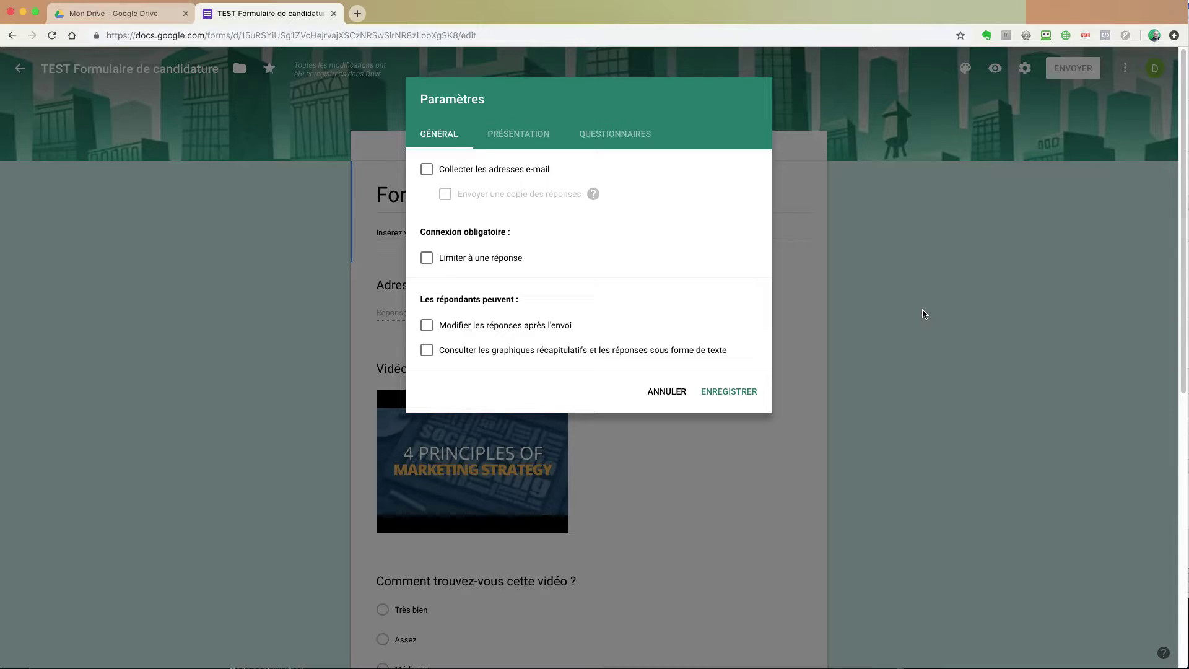
left_click(114, 13)
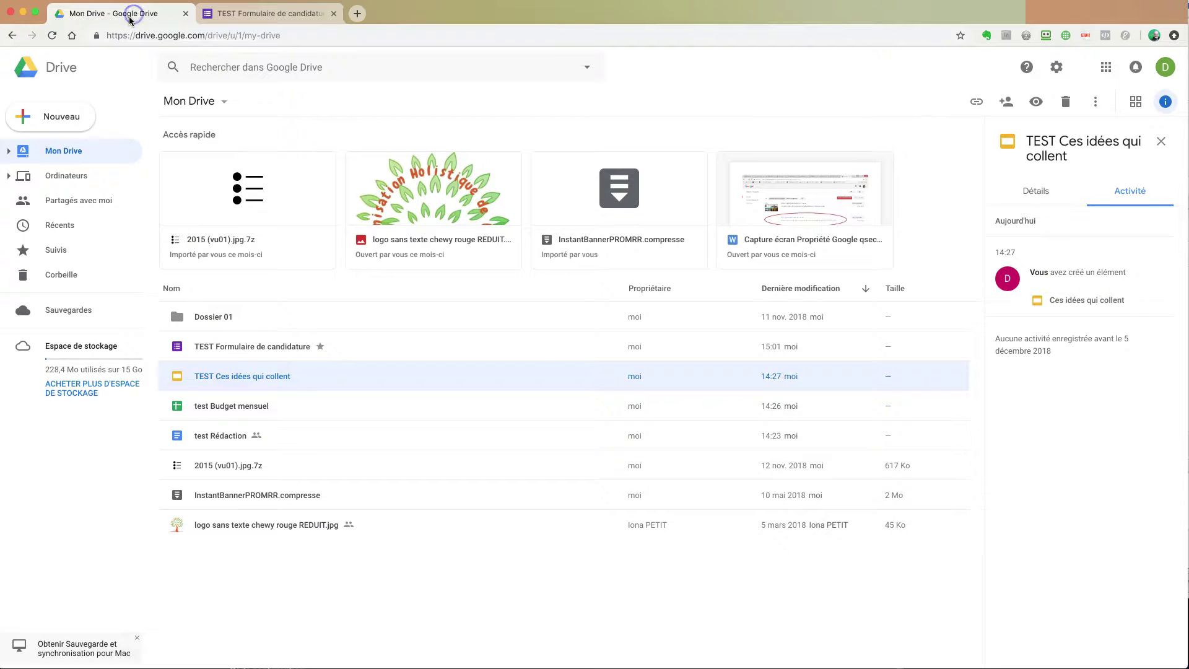
Step: Bring up Drive's Nouveau menu, then return to the form's tab with its settings open
left_click(47, 119)
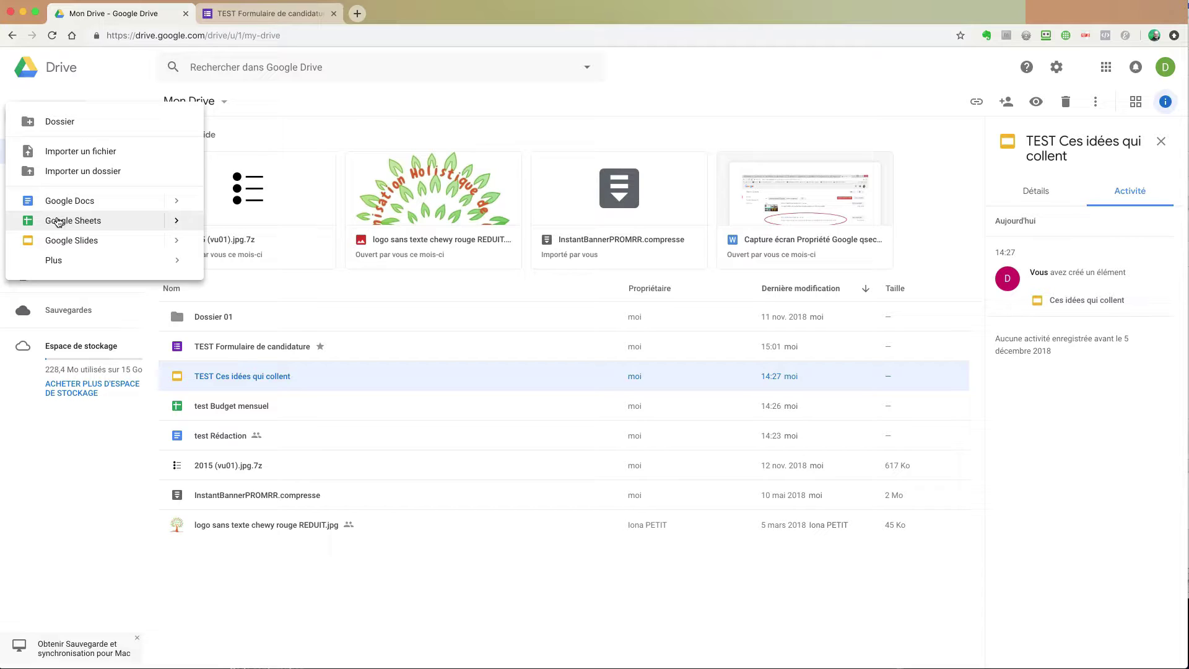
left_click(273, 13)
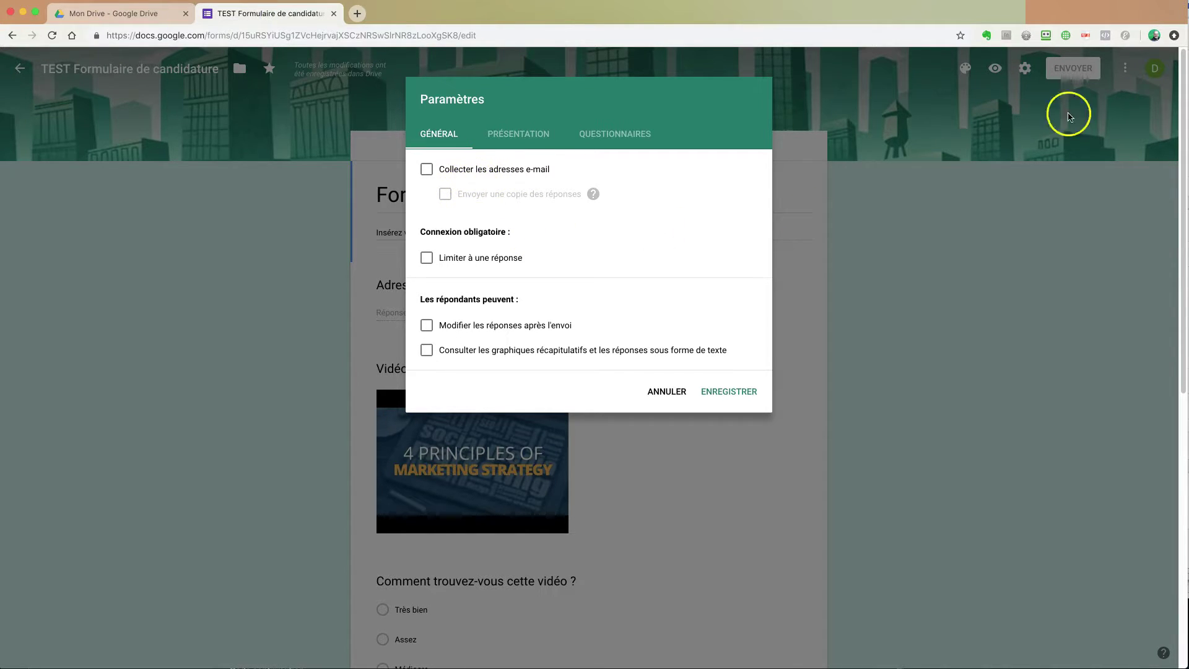
Step: Tick Collecter les adresses e-mail and leave Limiter à une réponse off after toggling it
left_click(429, 174)
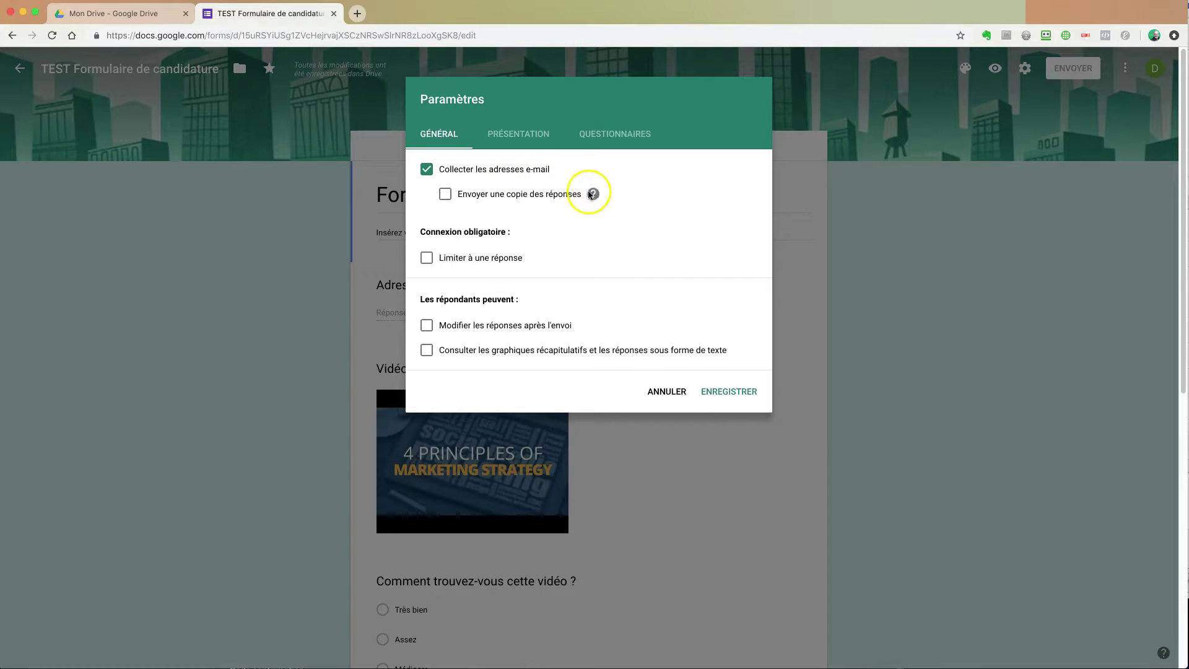
mouse_move(593, 196)
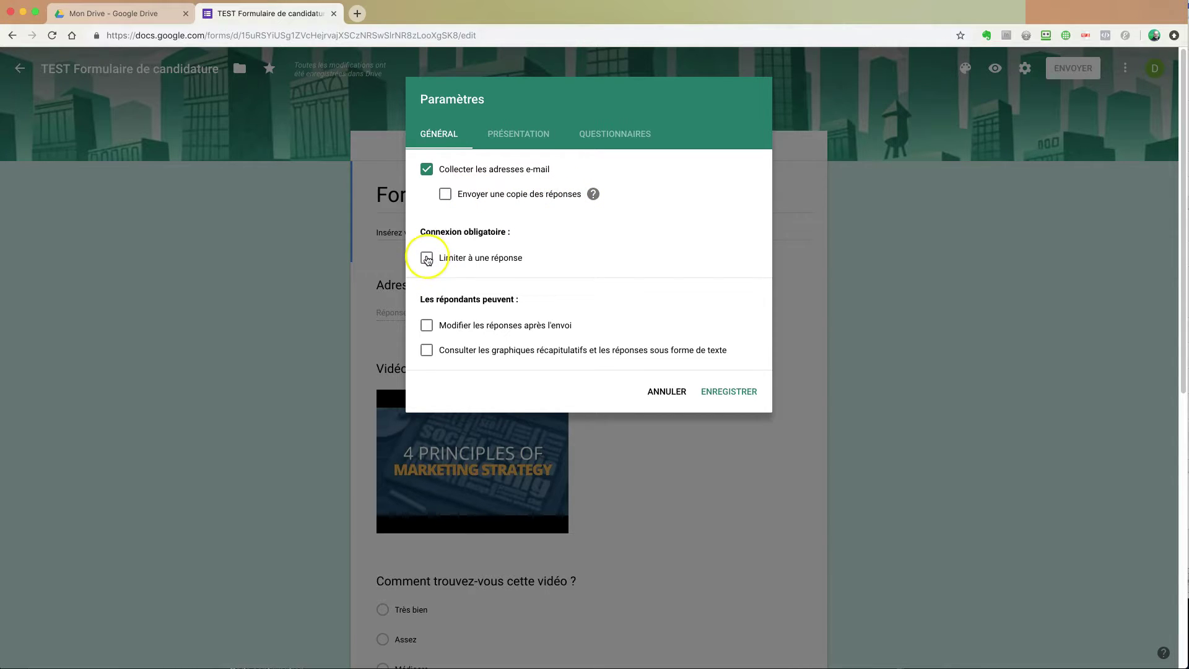
left_click(427, 258)
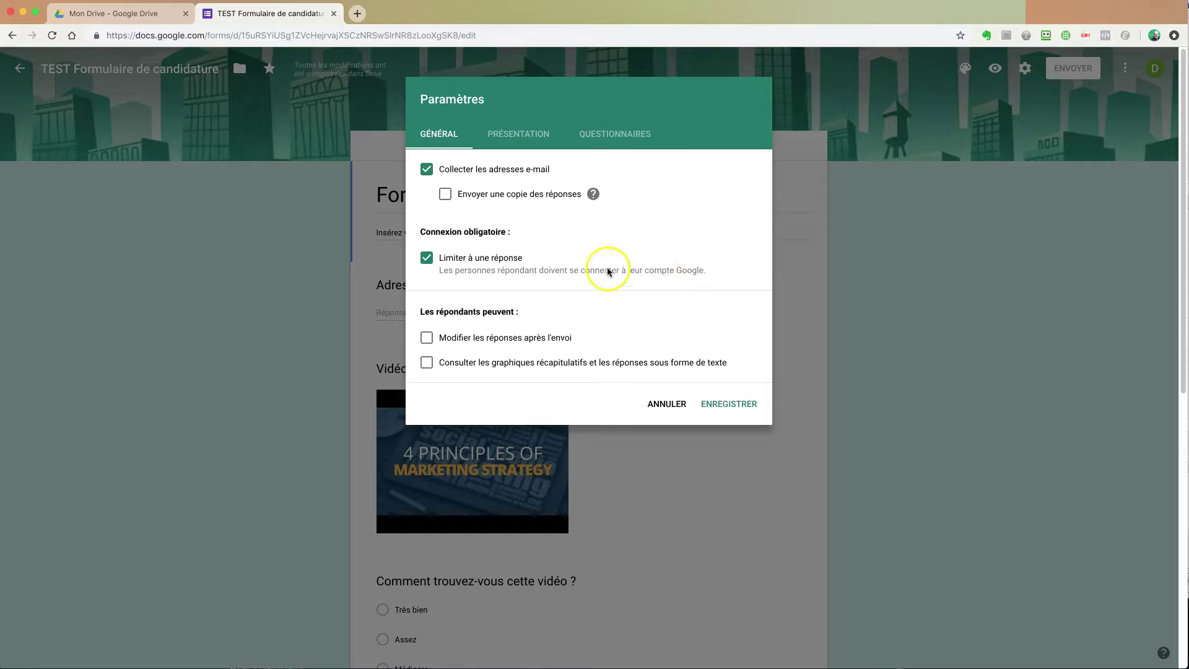
left_click(427, 259)
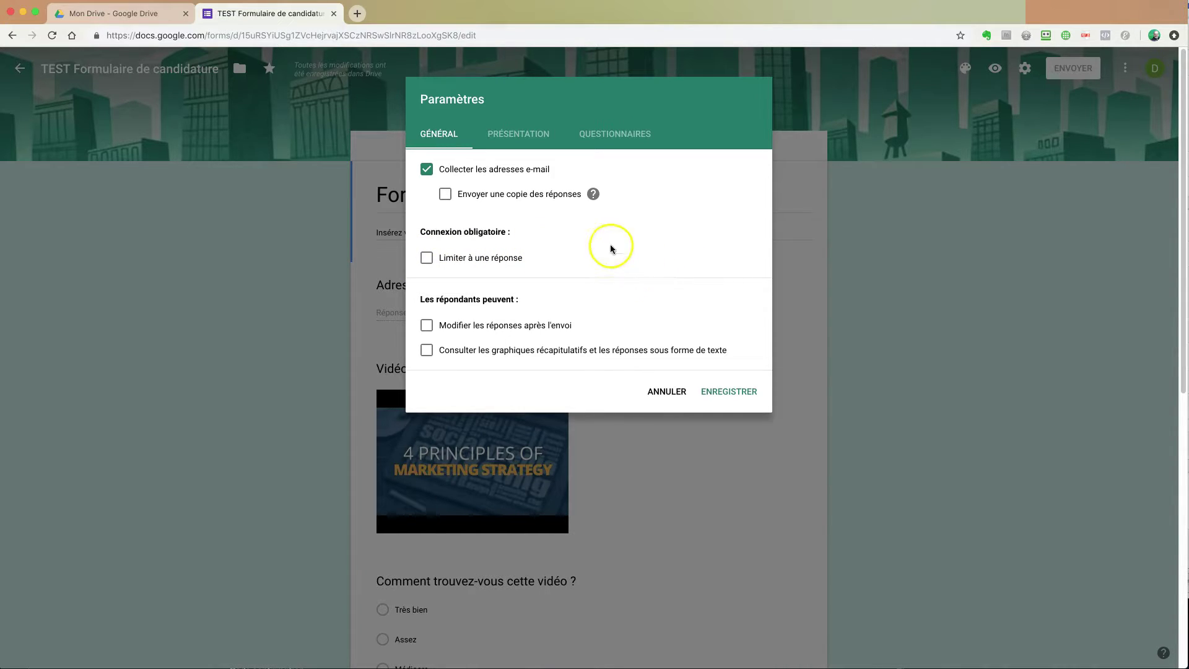
left_click(522, 136)
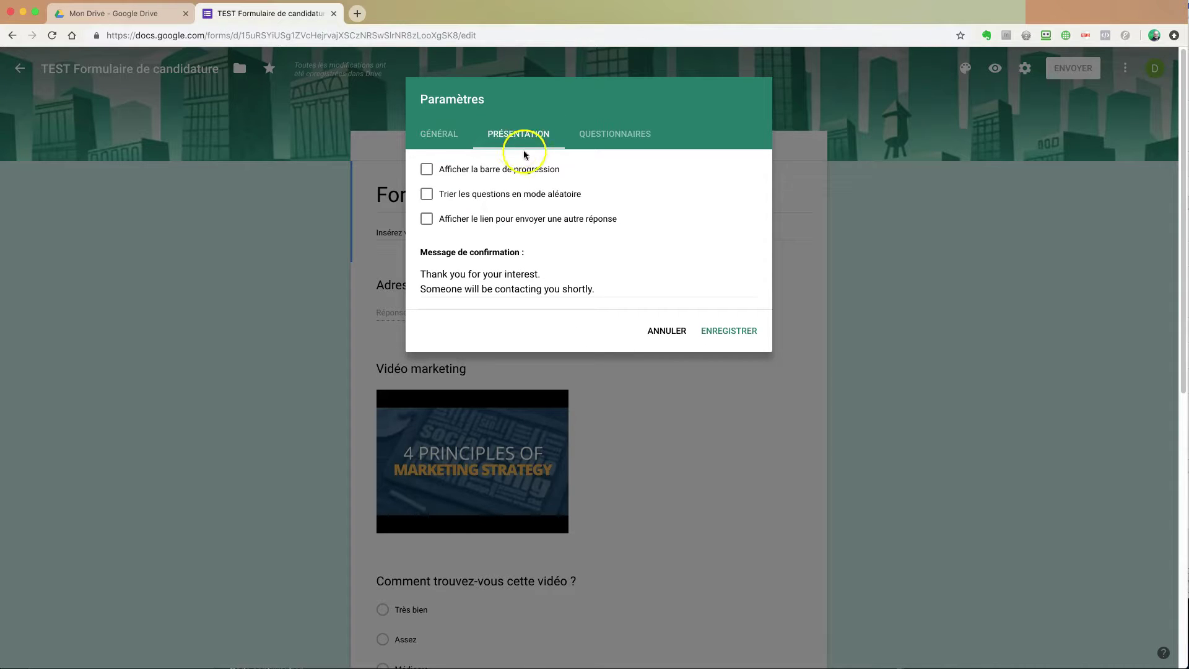
Step: Enable Afficher la barre de progression and select the confirmation message text
left_click(427, 170)
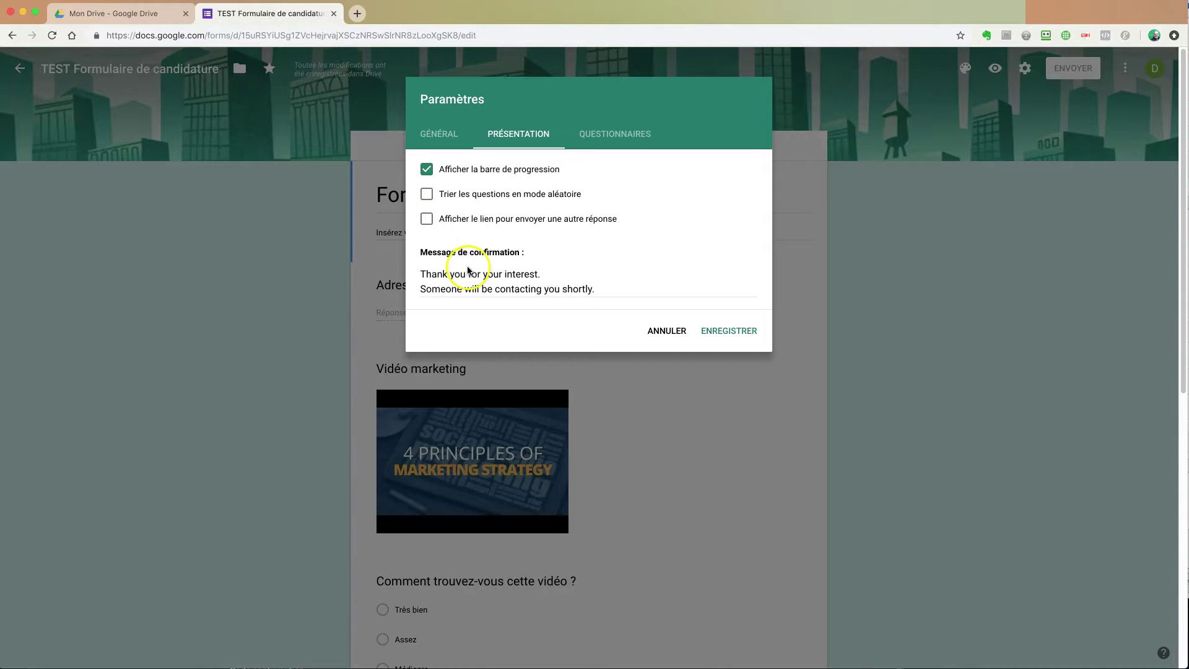
left_click(512, 280)
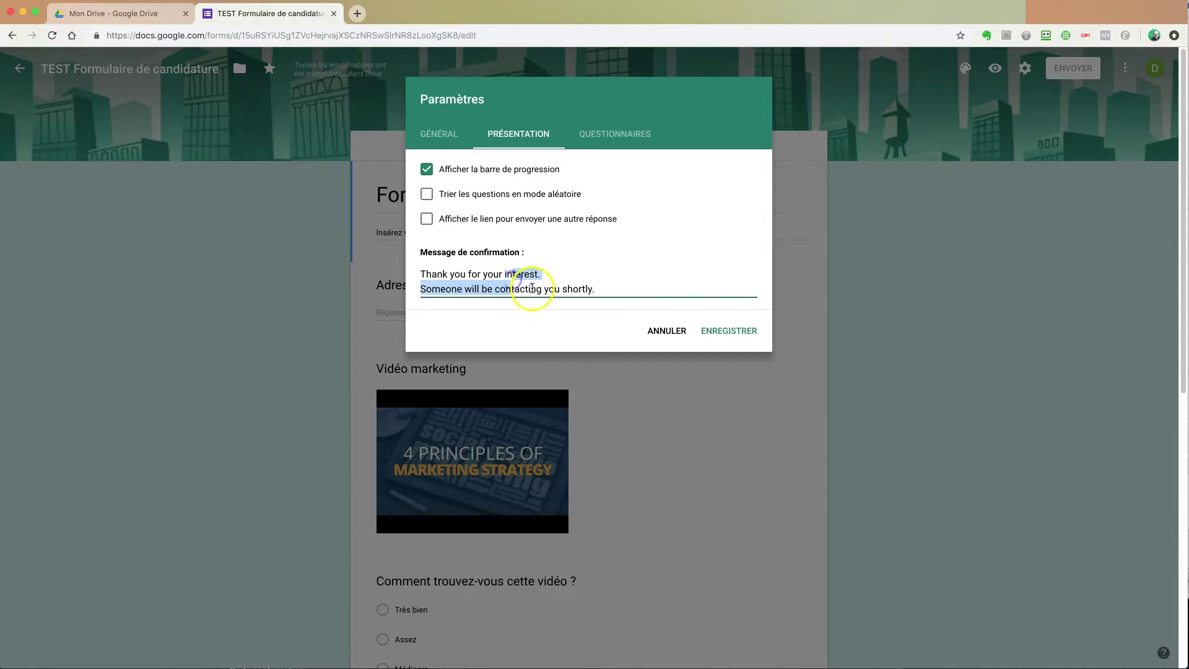
left_click(537, 282)
left_click(597, 289)
left_click_drag(597, 289, 419, 273)
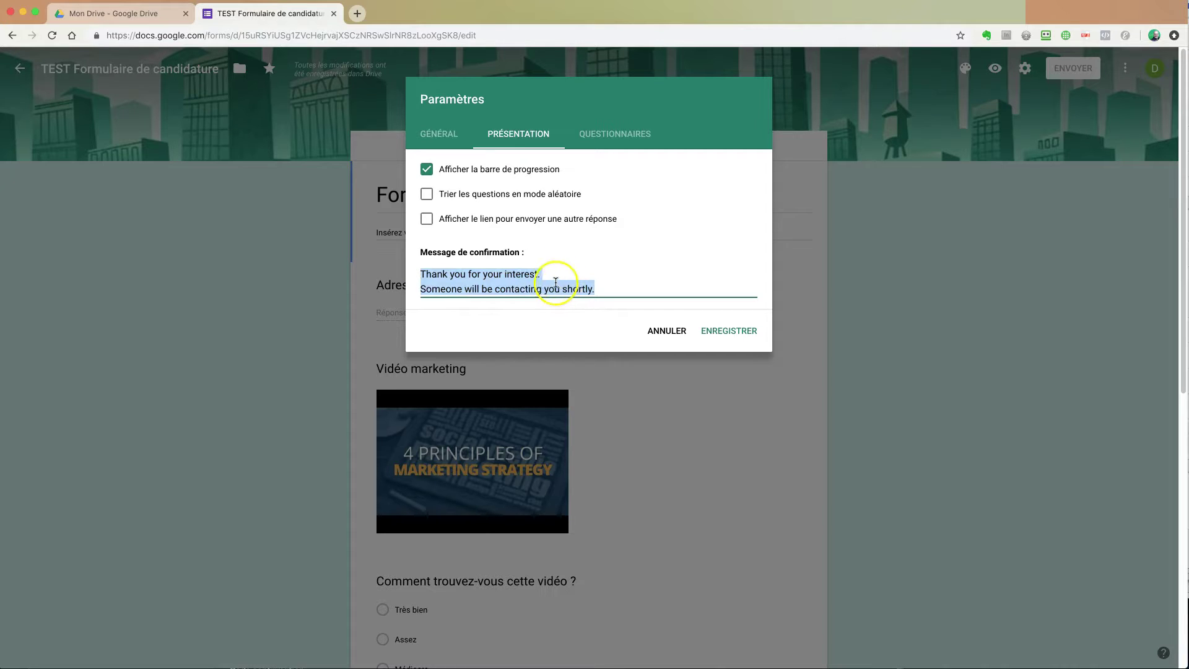
left_click(611, 135)
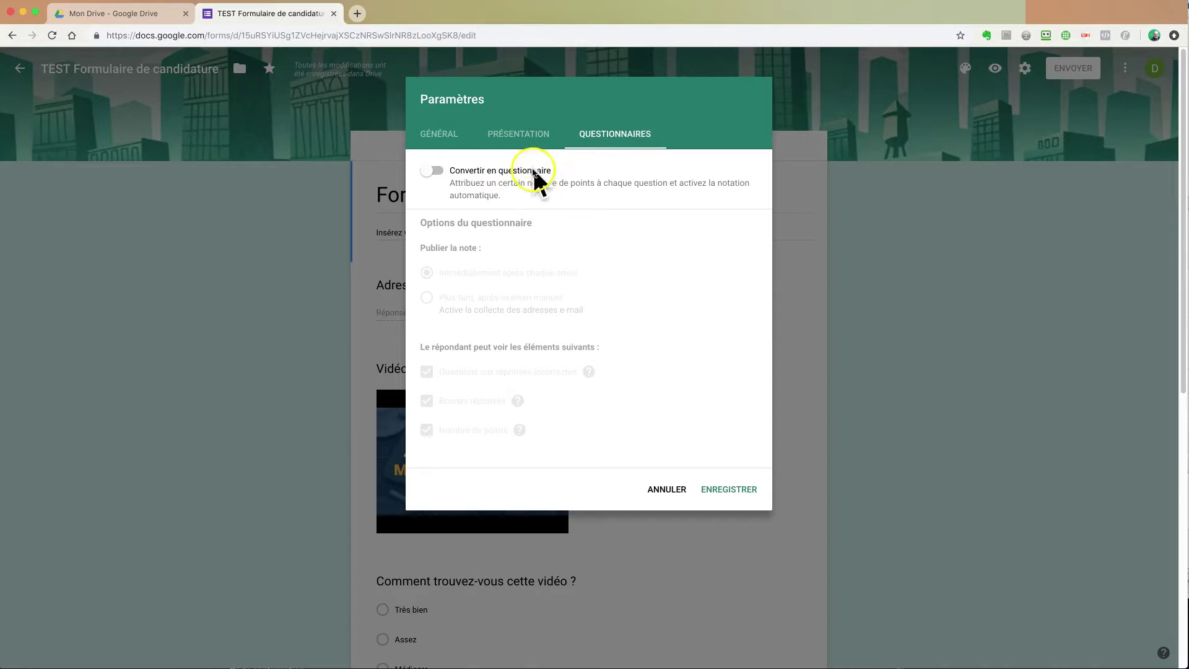
Step: Save the e-mail collection setting, then reopen the settings and cancel without changes
left_click(439, 135)
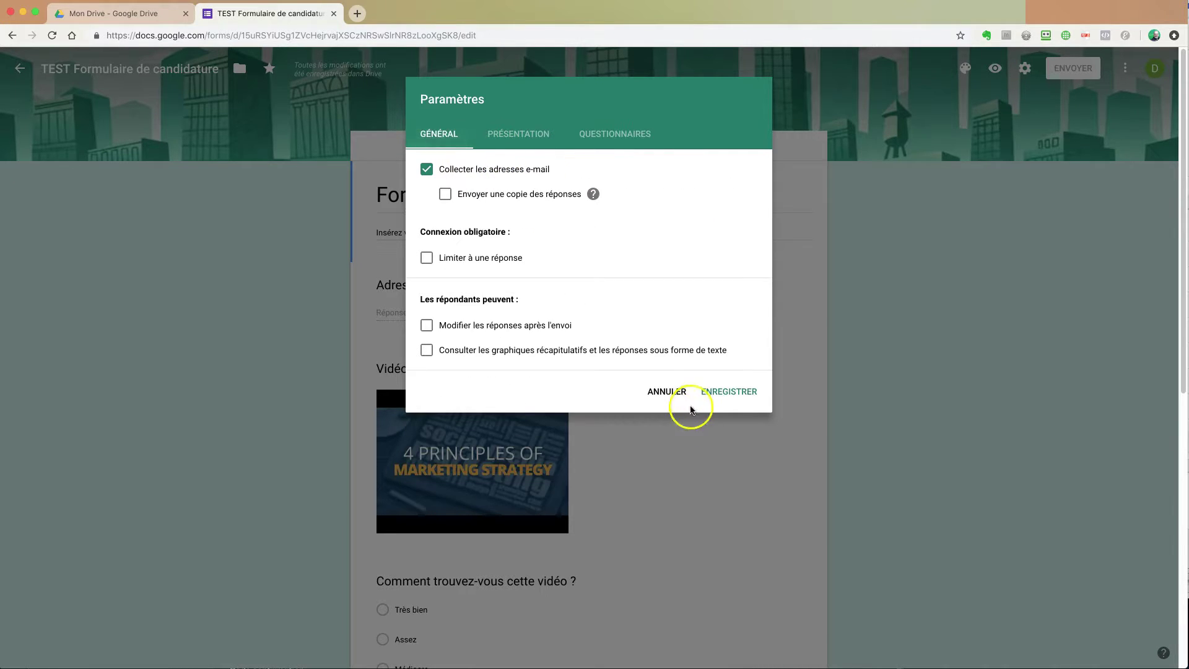
left_click(724, 393)
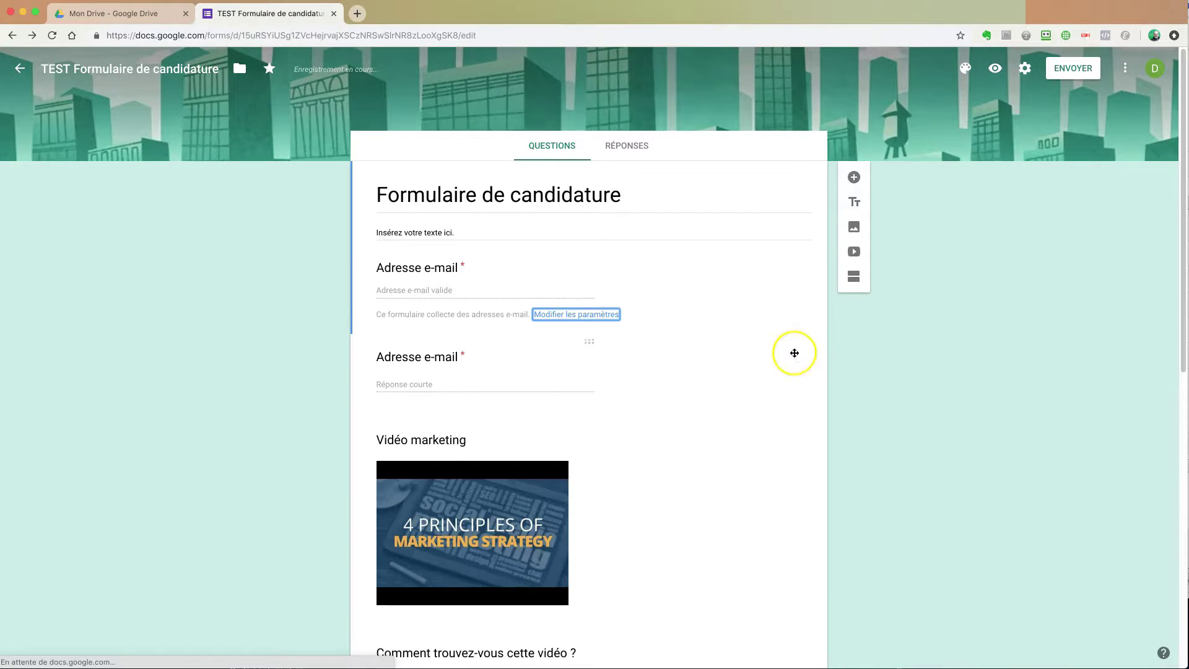
left_click(860, 369)
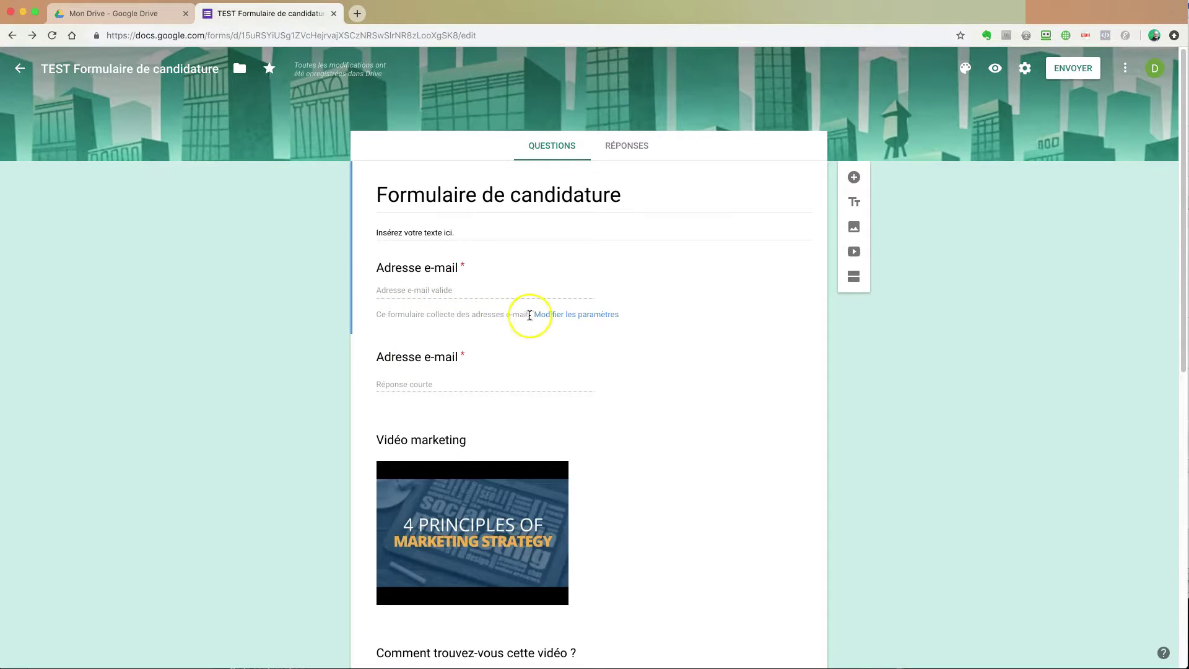
left_click(559, 314)
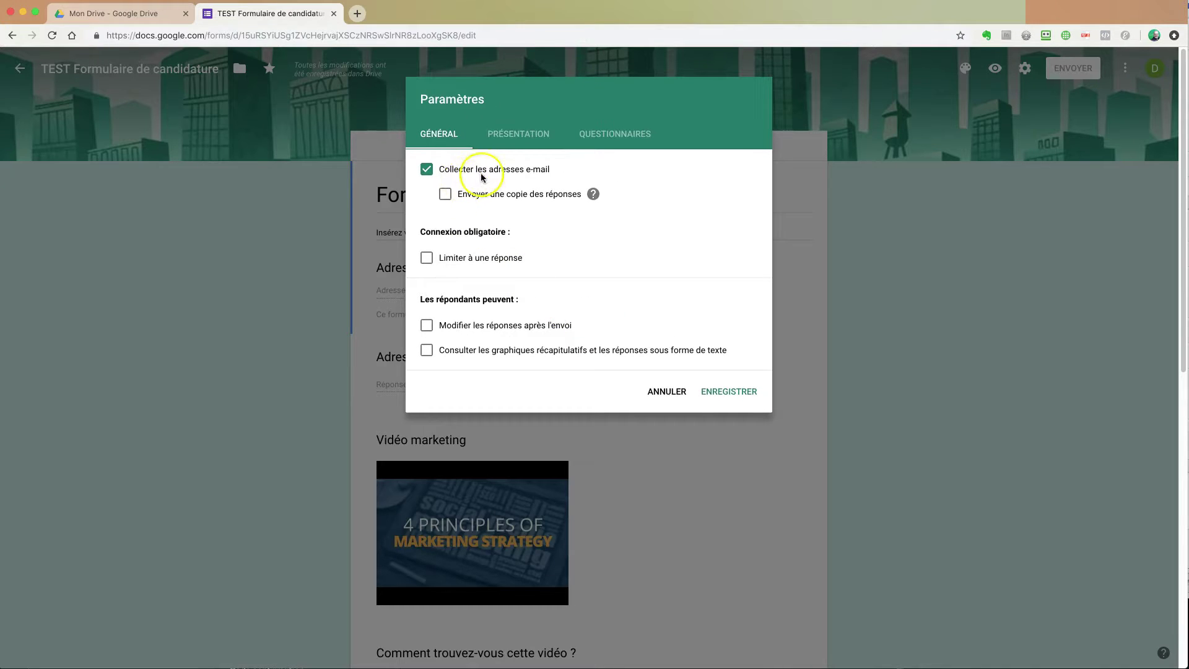
left_click(666, 392)
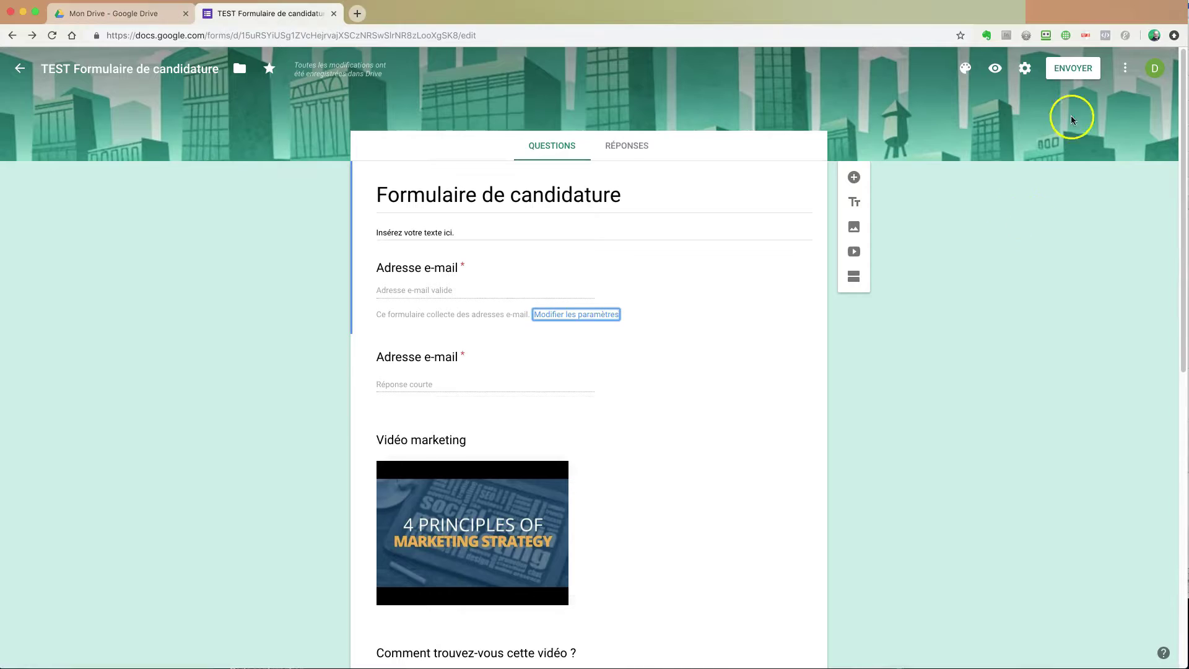
Step: Bring up the ENVOYER dialog's link option and select the form's full URL
left_click(1071, 70)
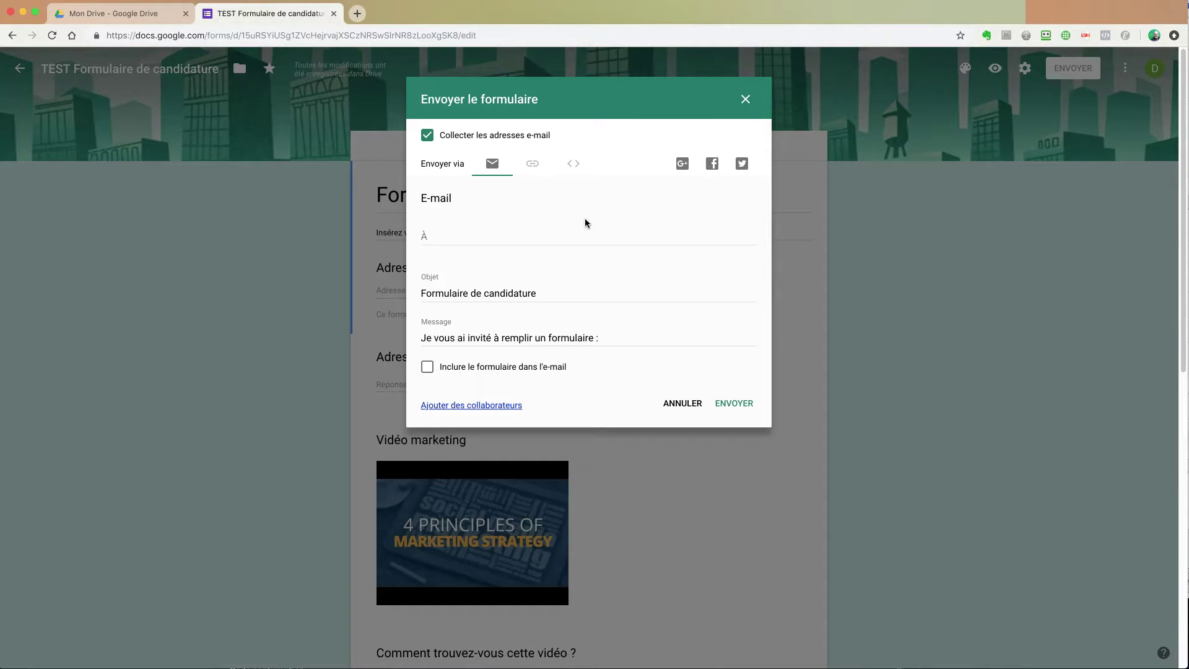
left_click(490, 406)
left_click(532, 165)
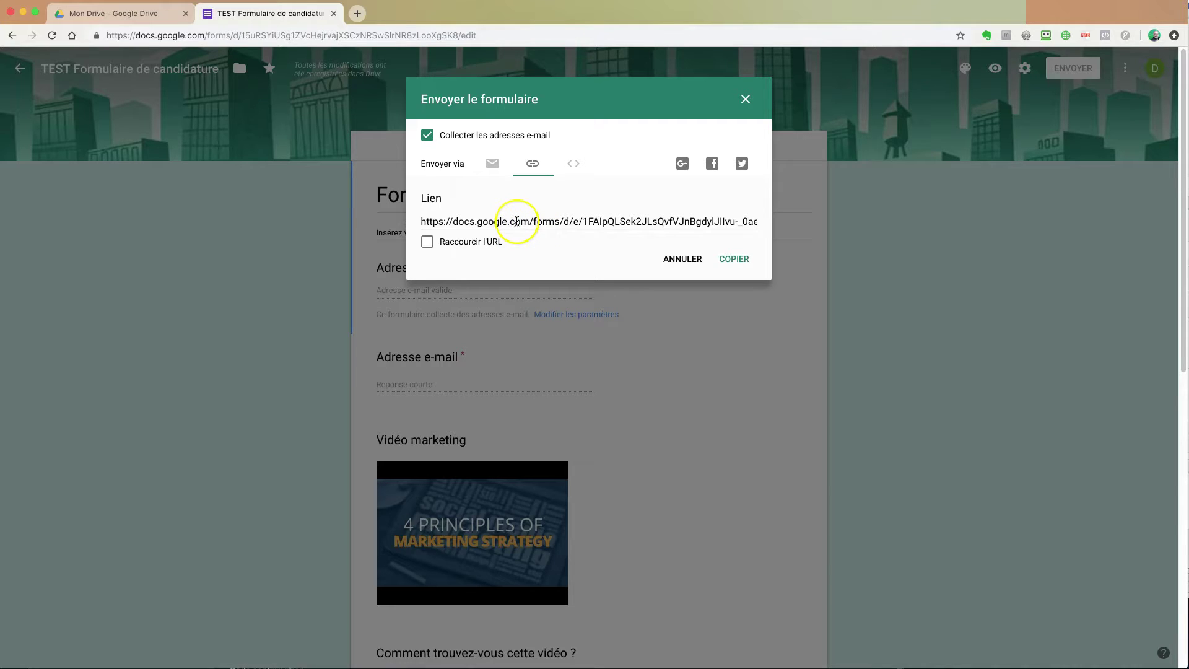
left_click(517, 222)
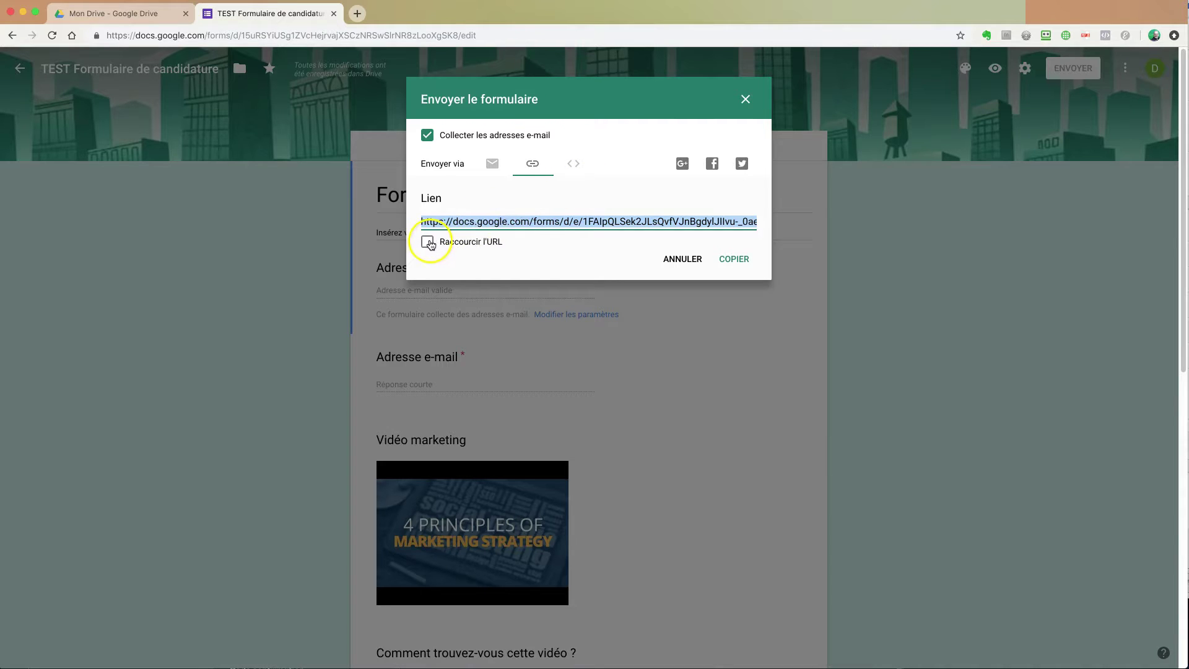
Step: Shorten the link to a goo.gl URL, copy it, and open a new blank tab
left_click(428, 242)
left_click(494, 221)
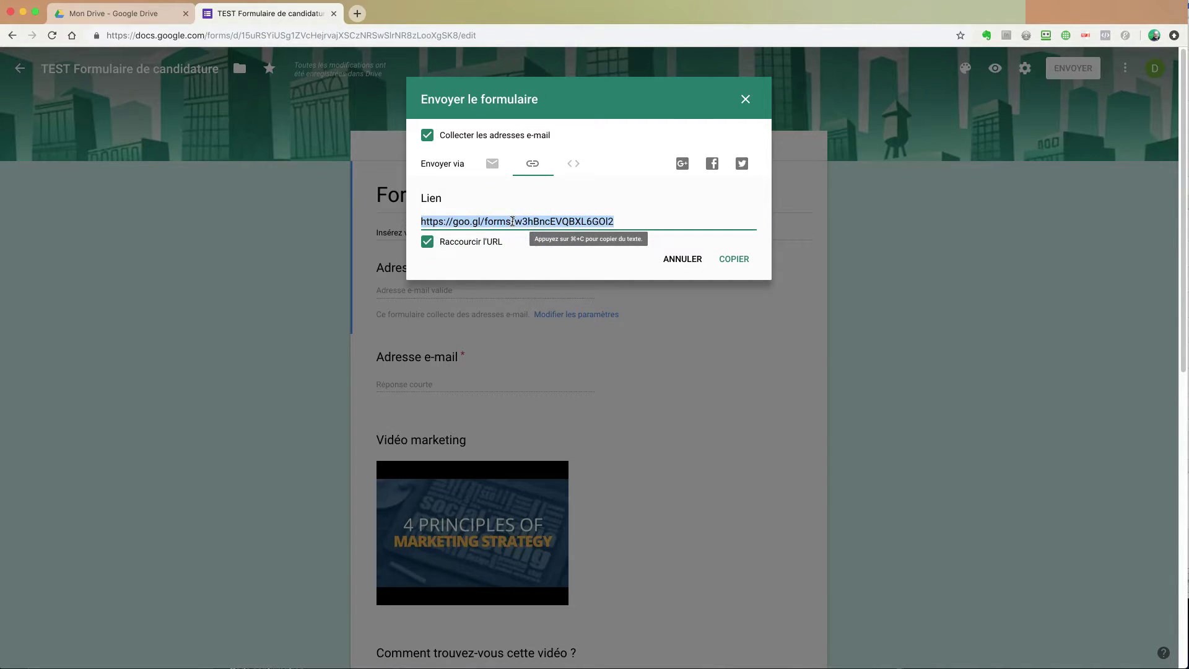
right_click(513, 221)
left_click(539, 247)
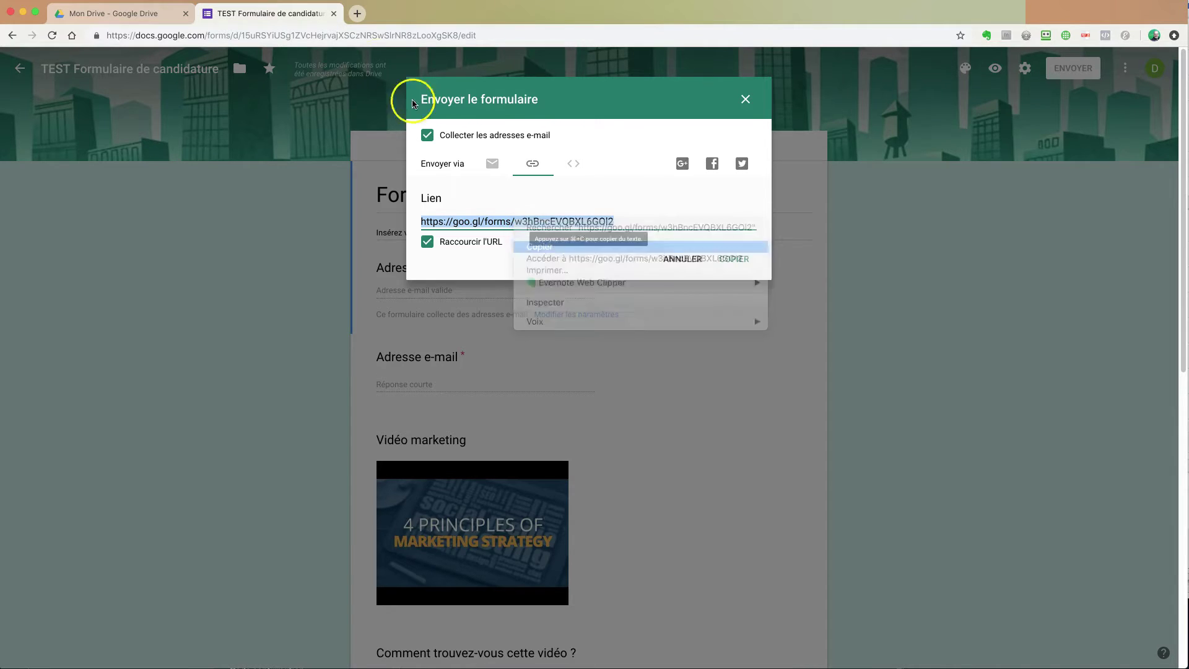
left_click(358, 13)
left_click(382, 34)
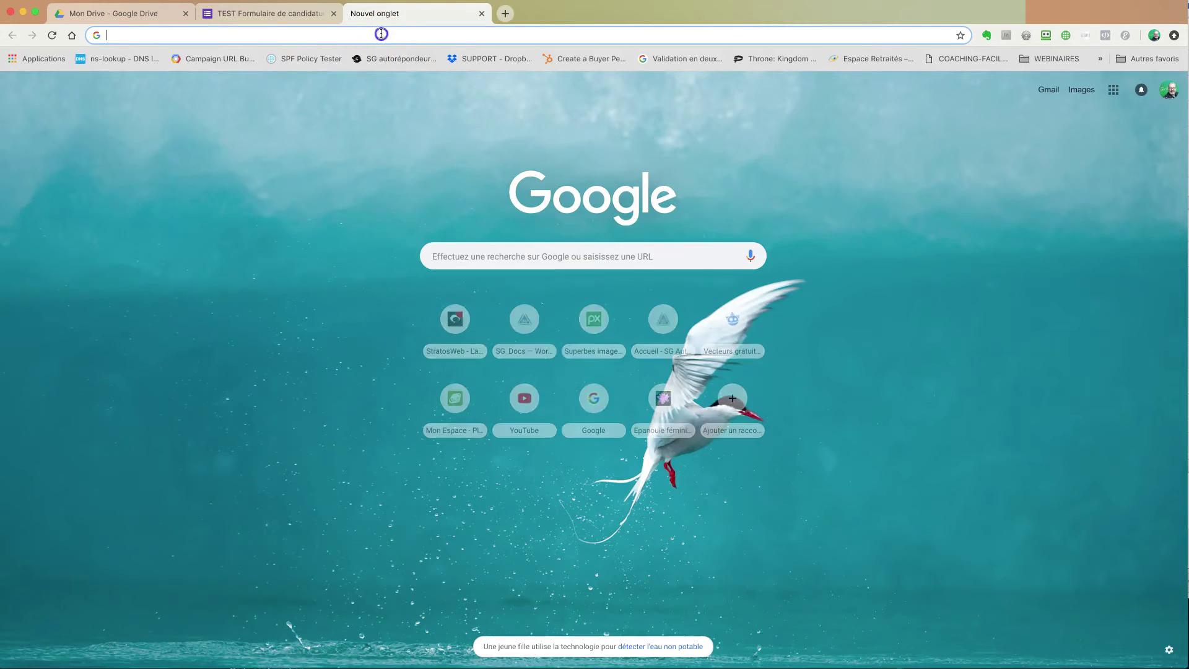
Step: Paste the copied short link into the address bar and load the live form
right_click(382, 34)
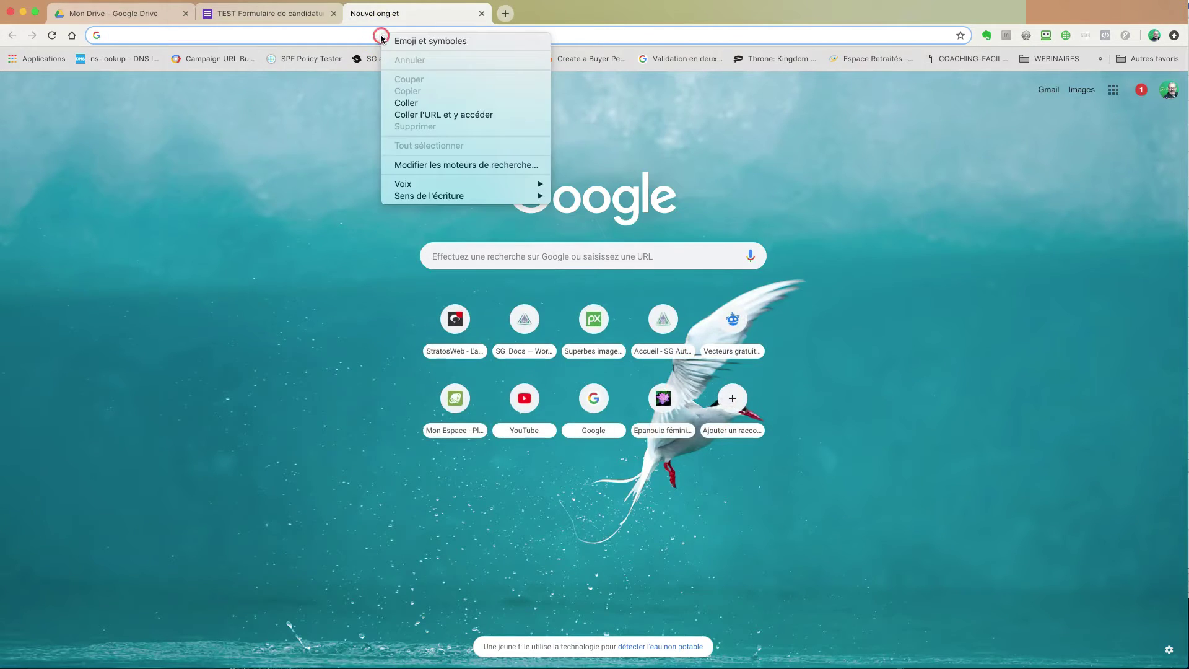
left_click(420, 115)
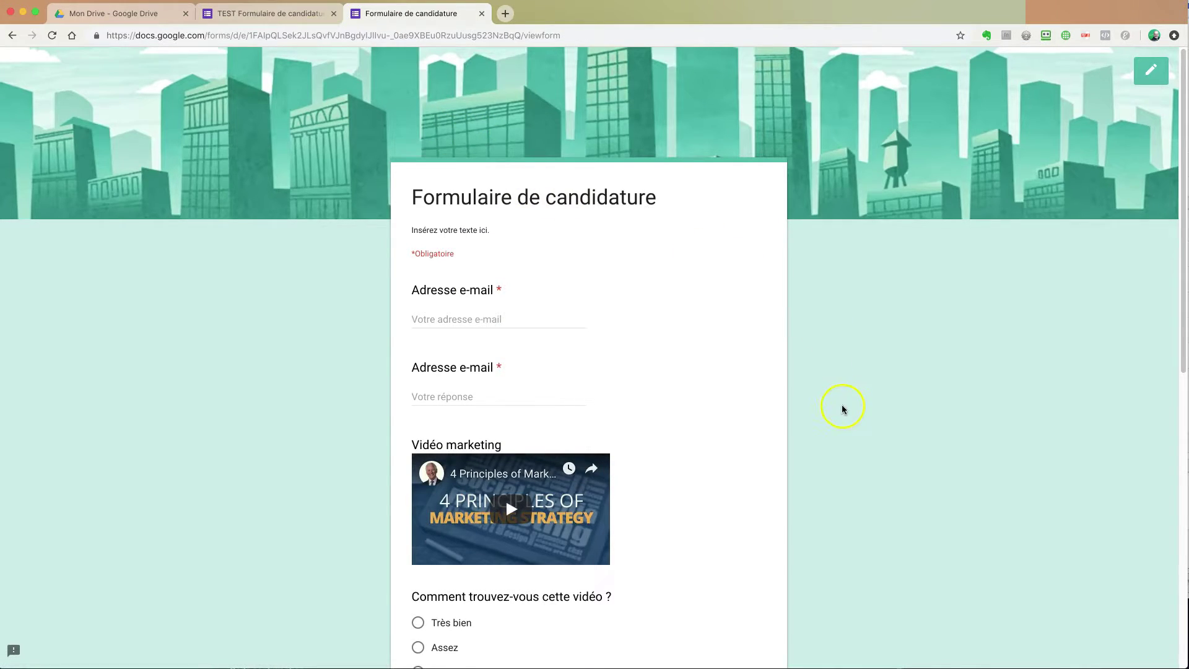
scroll(842, 406, "down", 6)
scroll(850, 401, "up", 6)
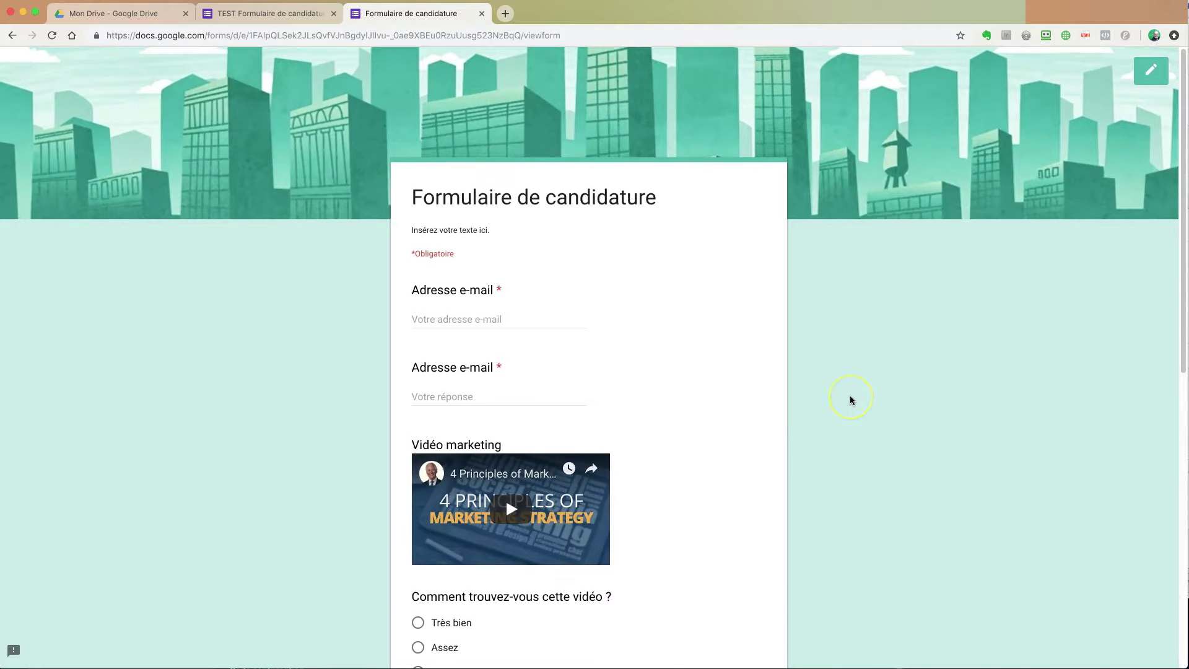
scroll(851, 398, "down", 1)
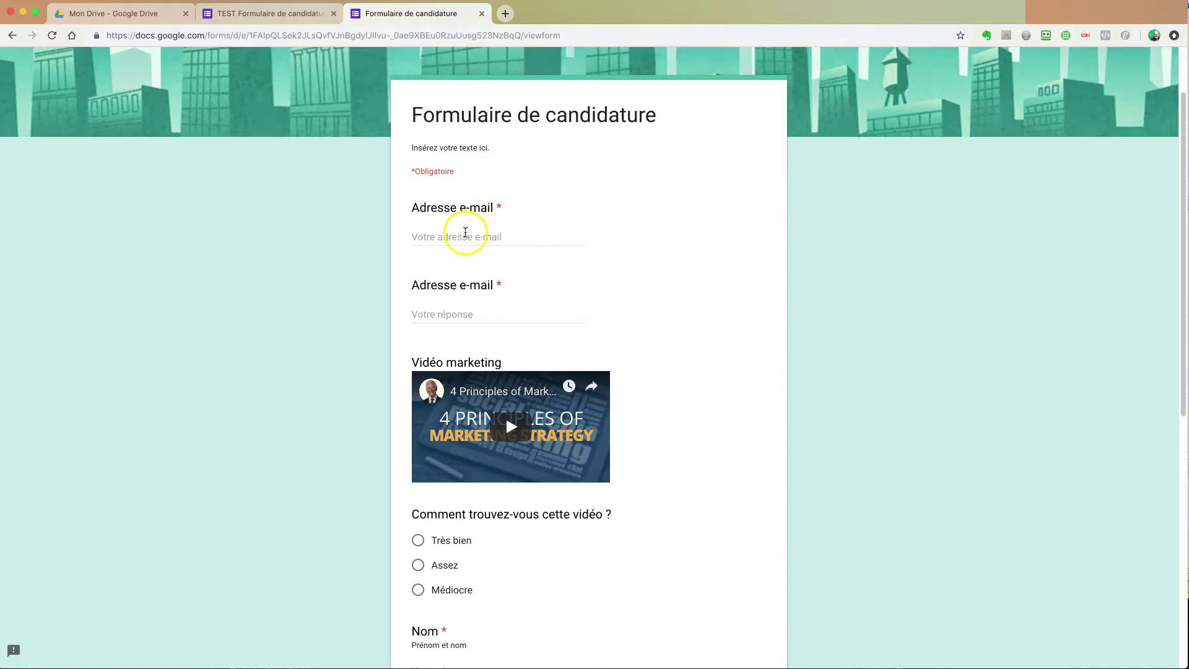
Step: Enter the test e-mail address in both e-mail answers and rate the video Très bien
left_click(471, 236)
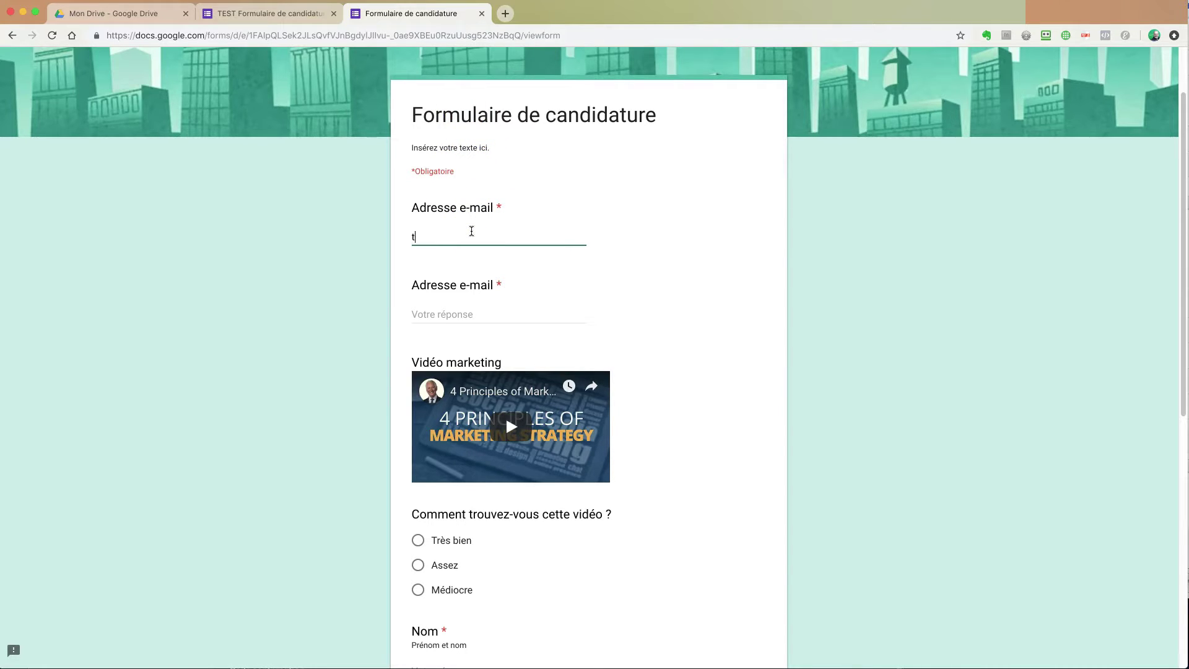
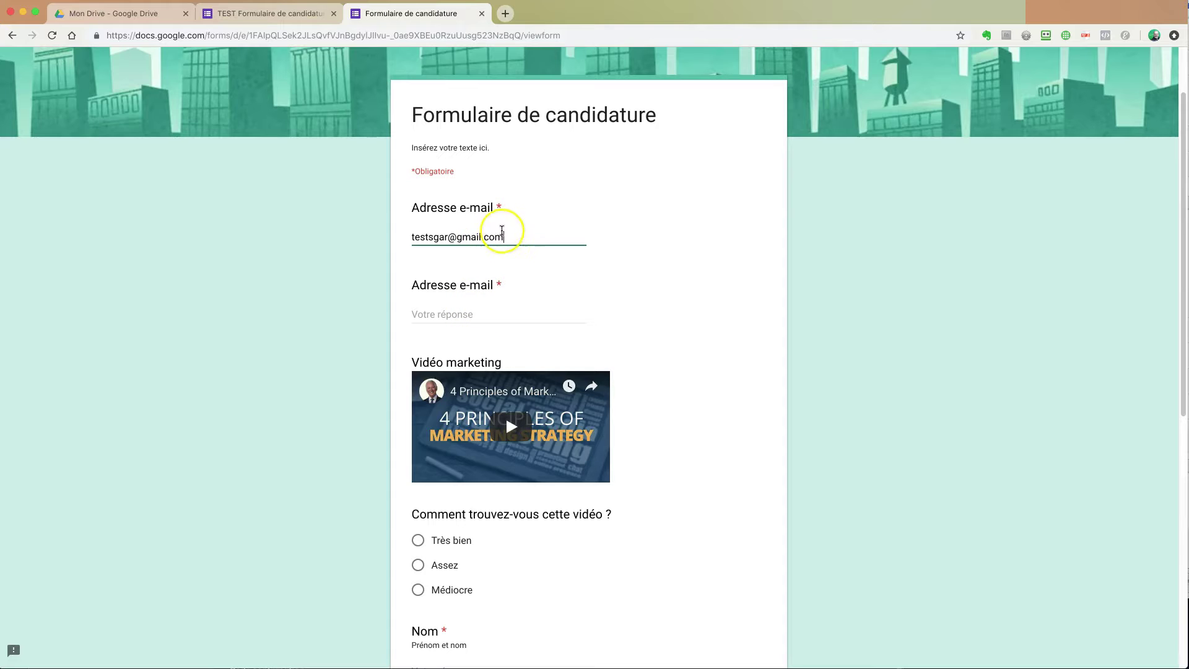
left_click_drag(504, 236, 399, 236)
key("super+c")
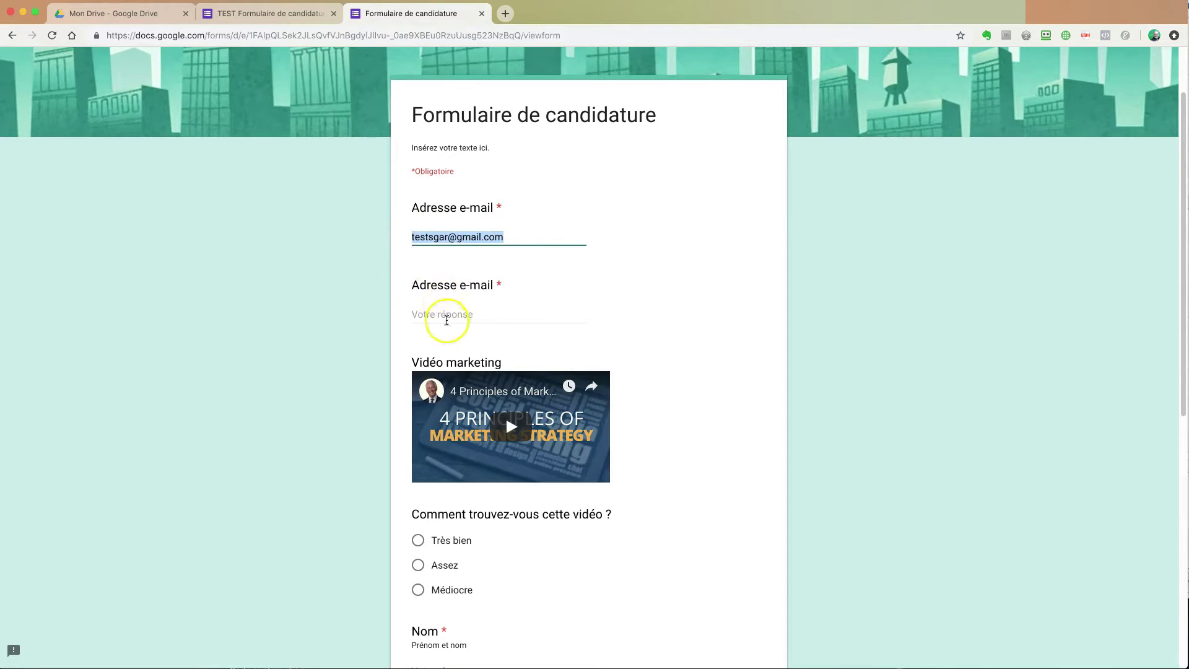
left_click(471, 314)
key("super+v")
scroll(711, 390, "down", 5)
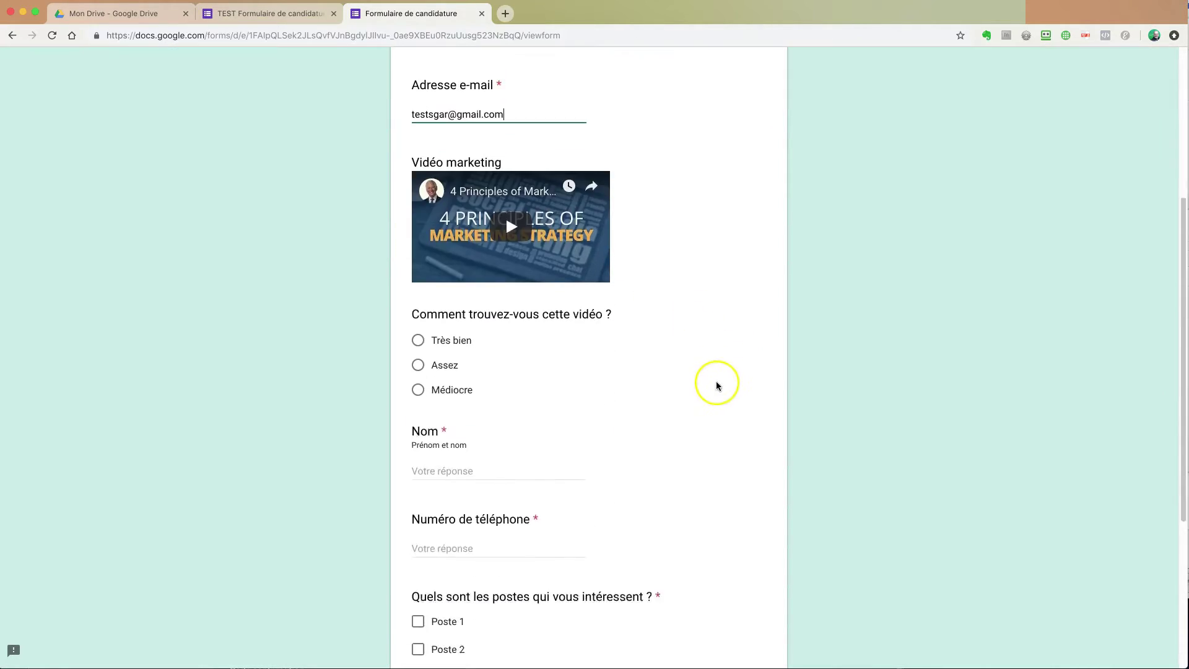
left_click(418, 310)
left_click(419, 285)
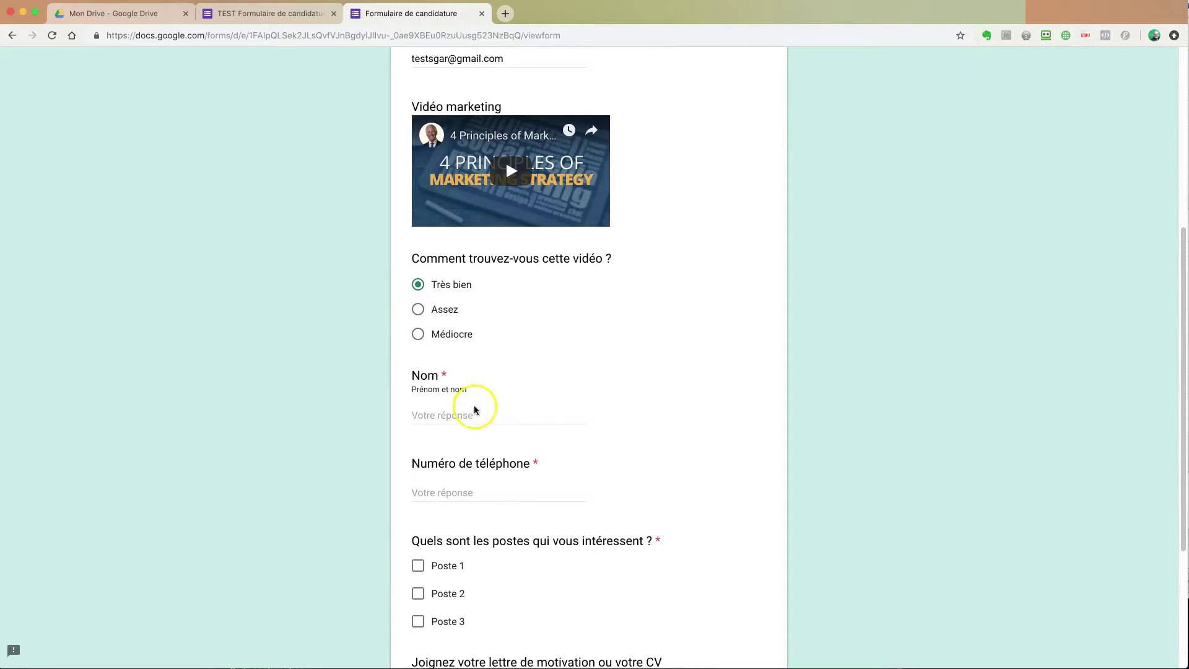
Step: Fill in name and phone, tick Poste 1 and Poste 3, answer the CV question, and submit
left_click(535, 412)
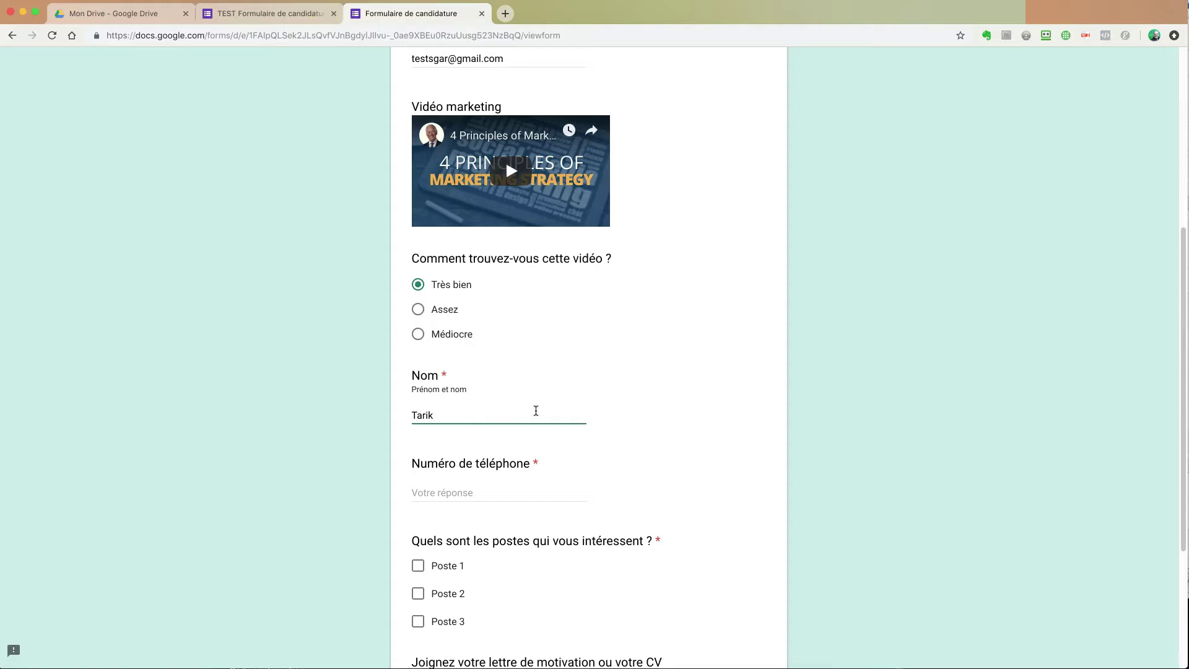
left_click(457, 486)
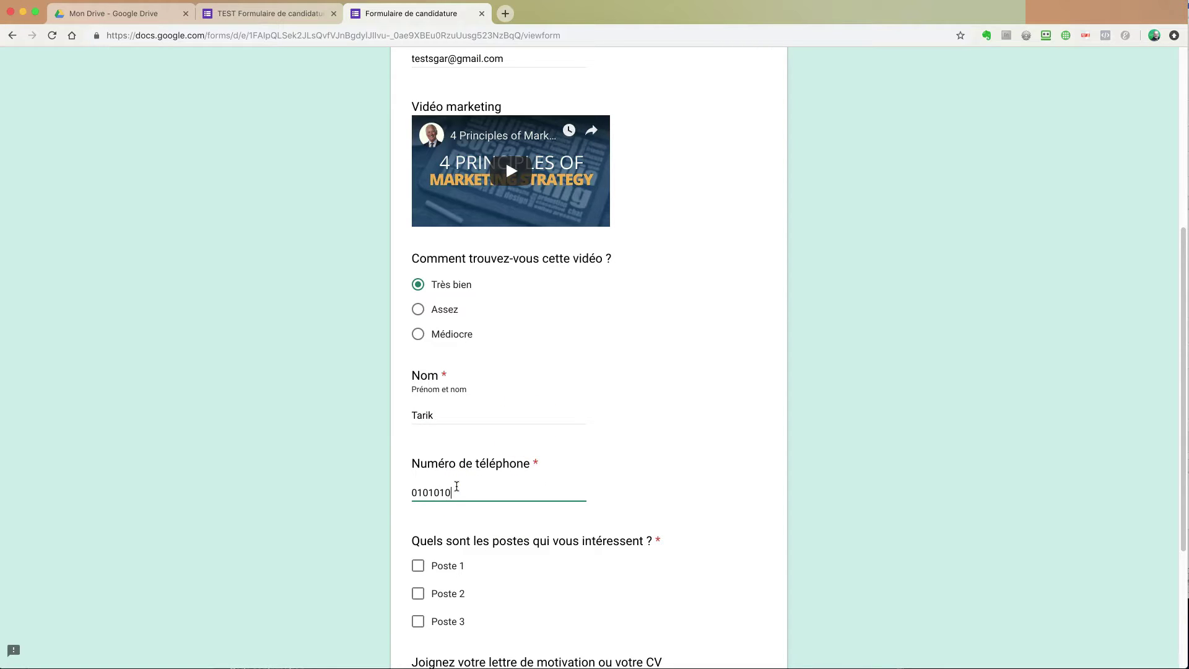
scroll(552, 521, "down", 5)
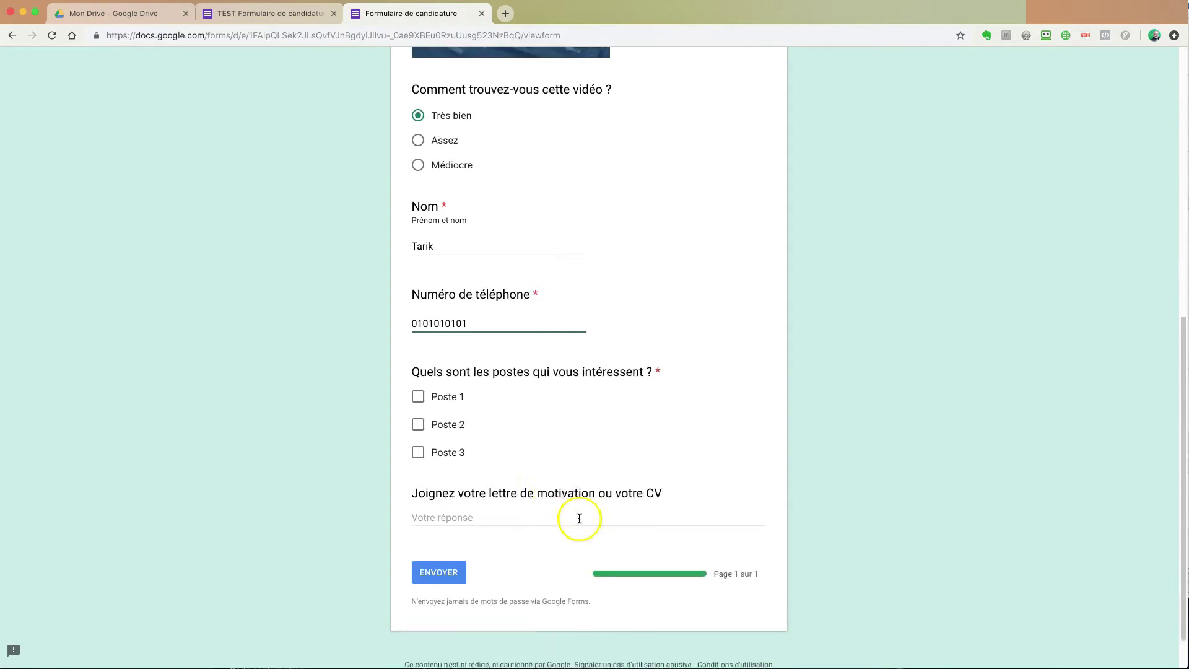
left_click(419, 347)
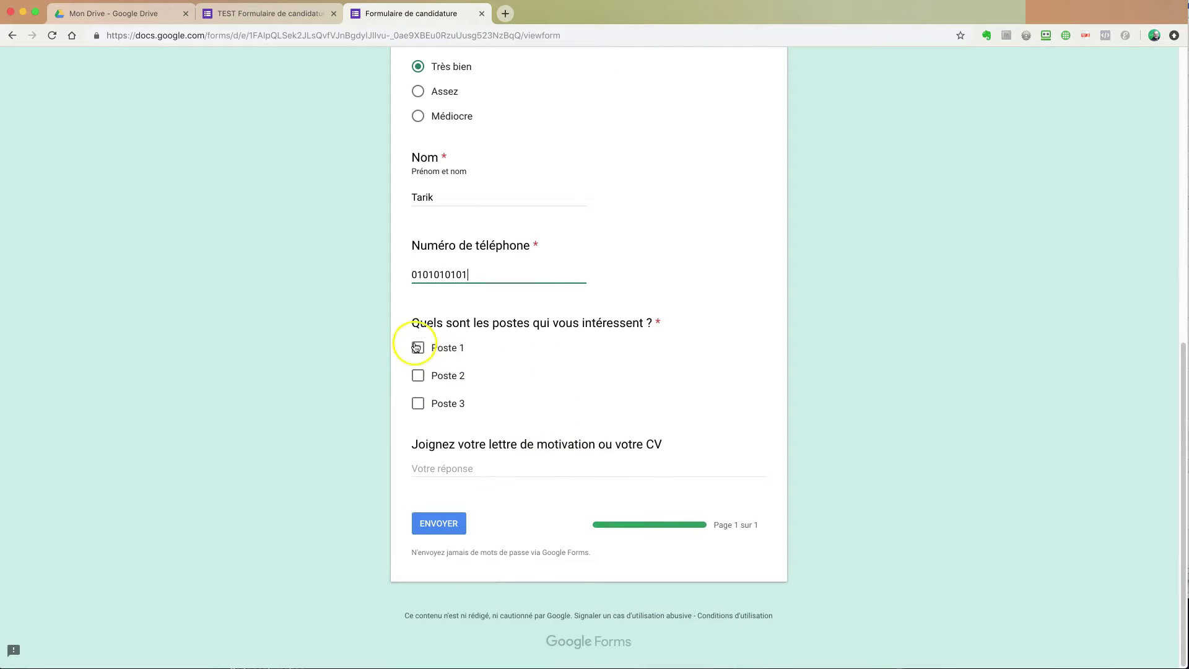
left_click(419, 403)
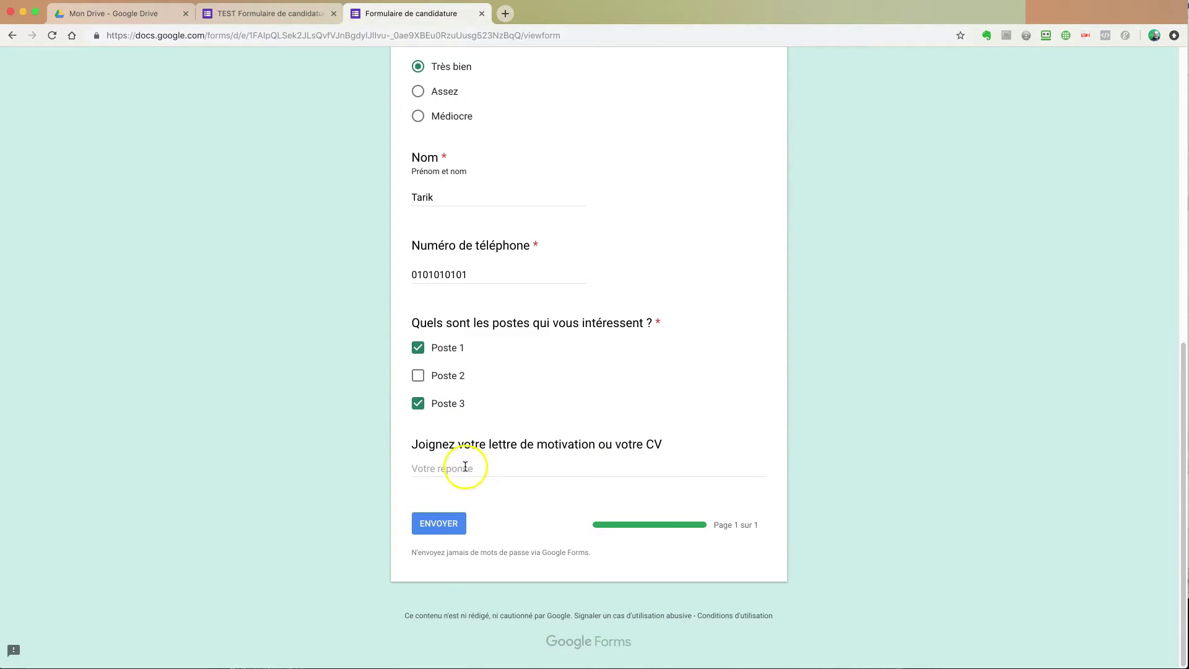
left_click(489, 469)
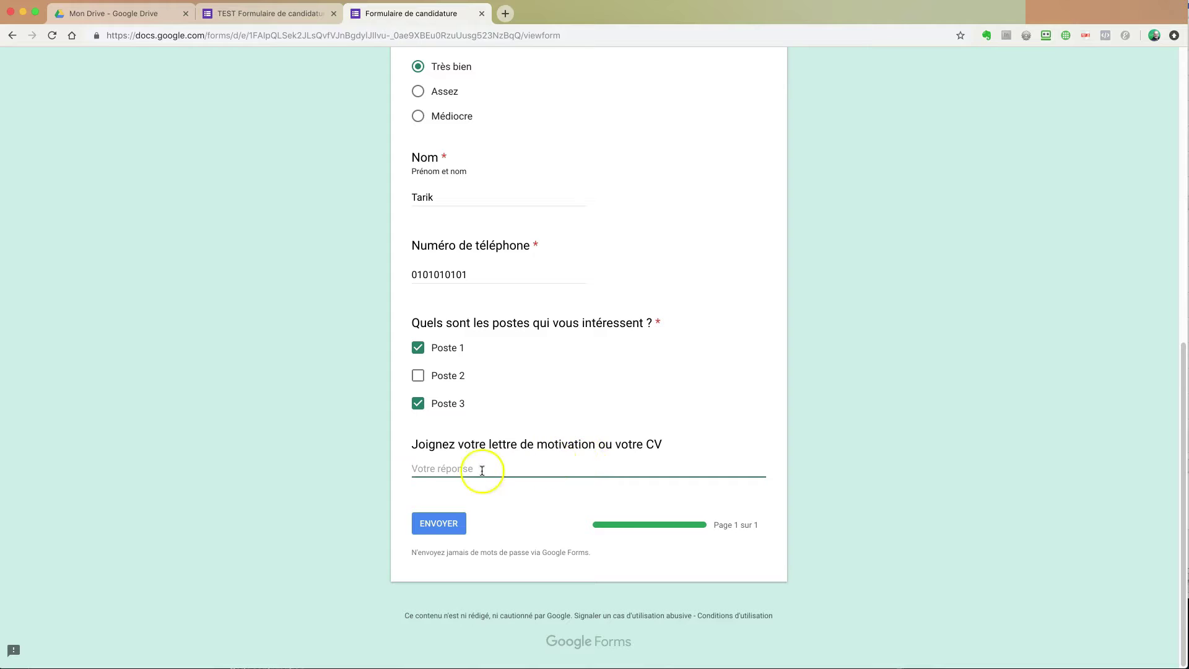
left_click(450, 469)
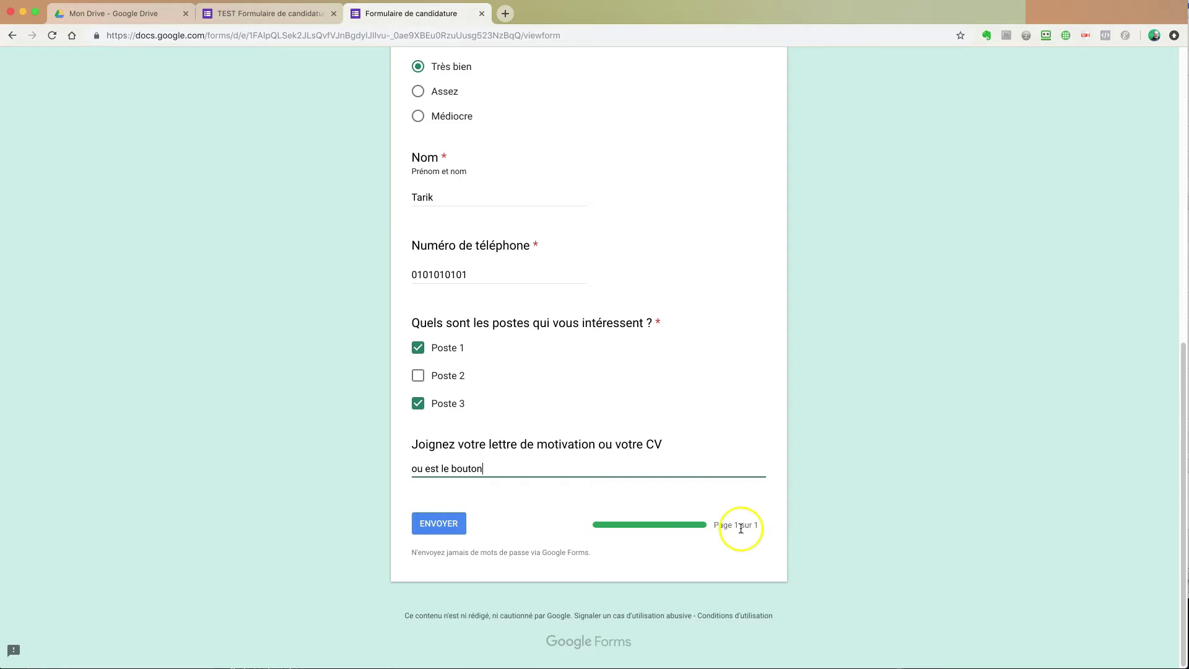
left_click(440, 524)
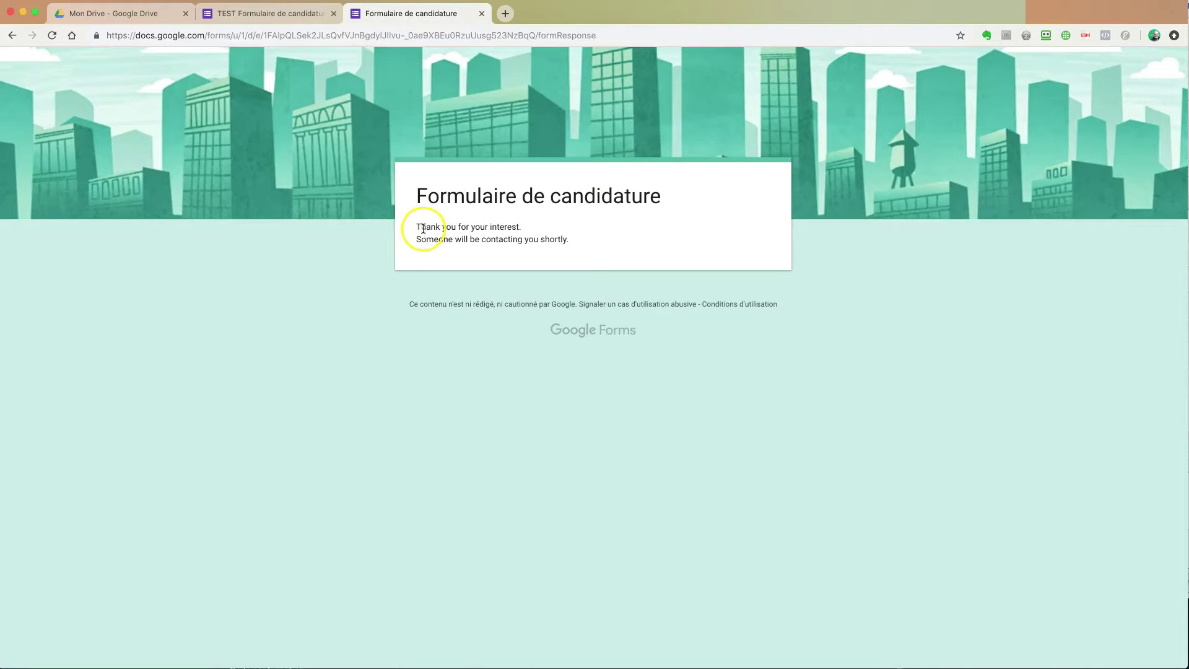
Step: Select the 'Thank you for your interest' message, then close the confirmation tab
left_click_drag(419, 225, 490, 247)
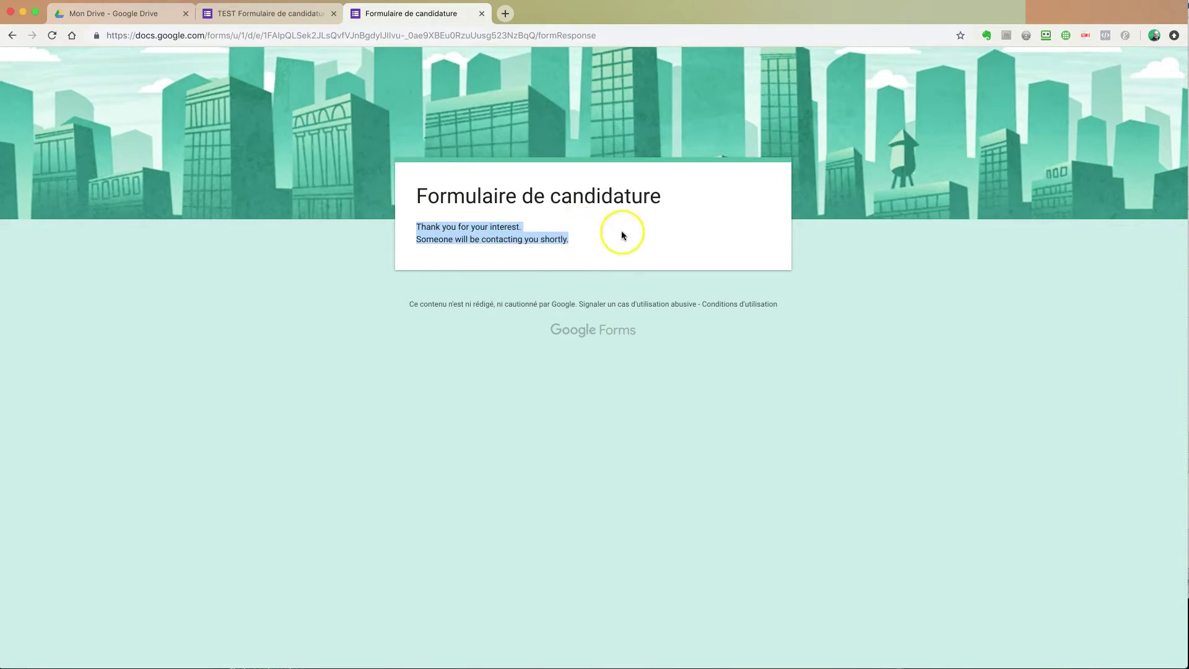
left_click(483, 14)
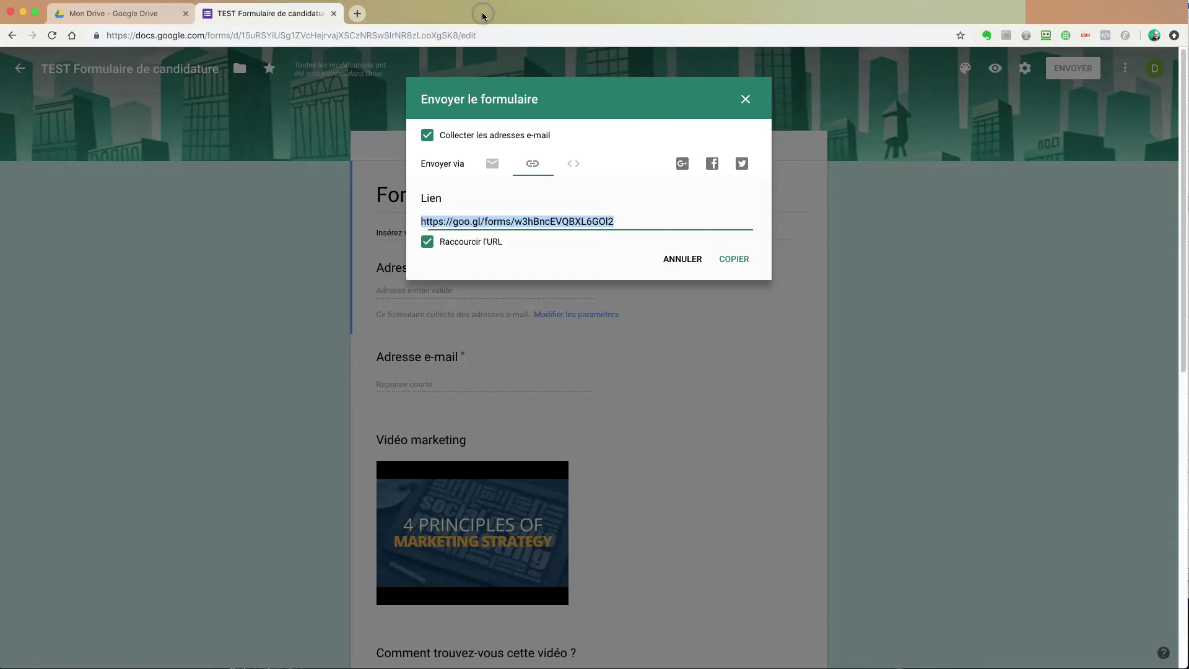
Step: Check the HTML embed code's width 640 px and height 1717 px, then cancel the dialog
left_click(637, 102)
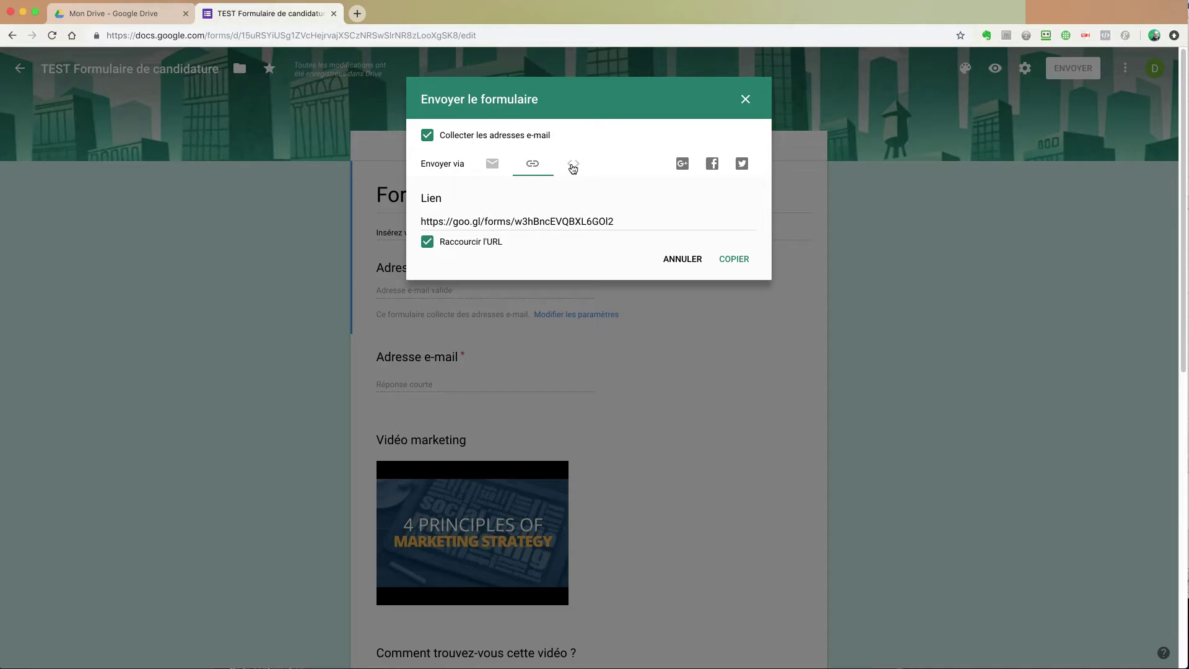
left_click(573, 167)
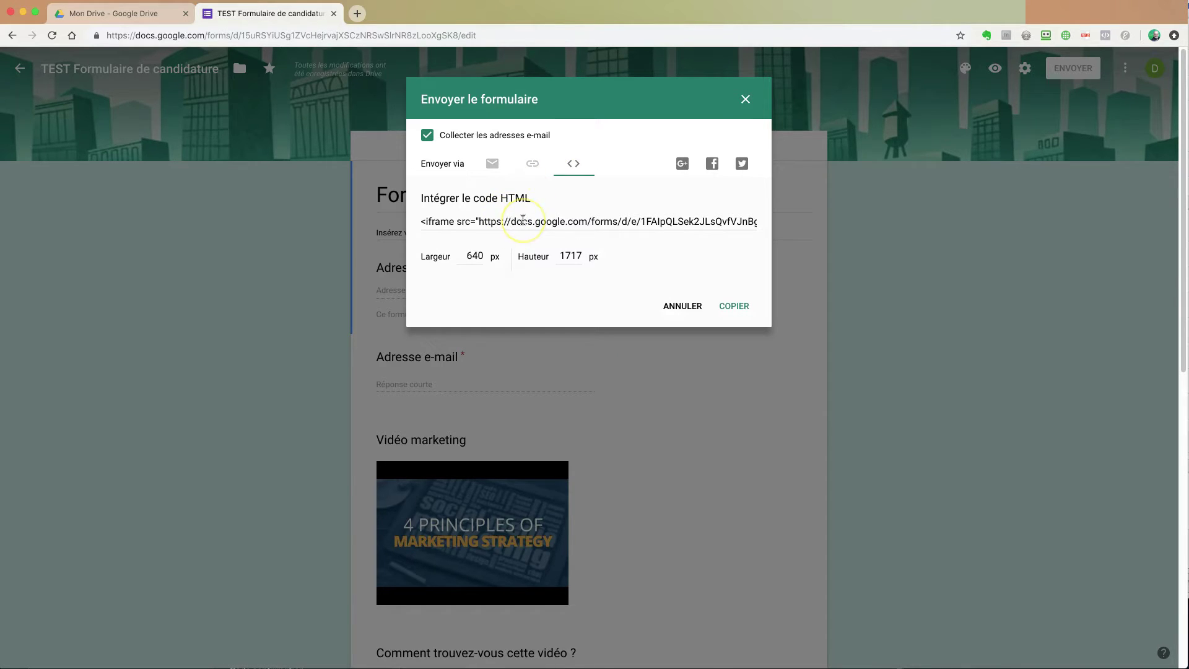
left_click(531, 227)
left_click(474, 258)
left_click(570, 255)
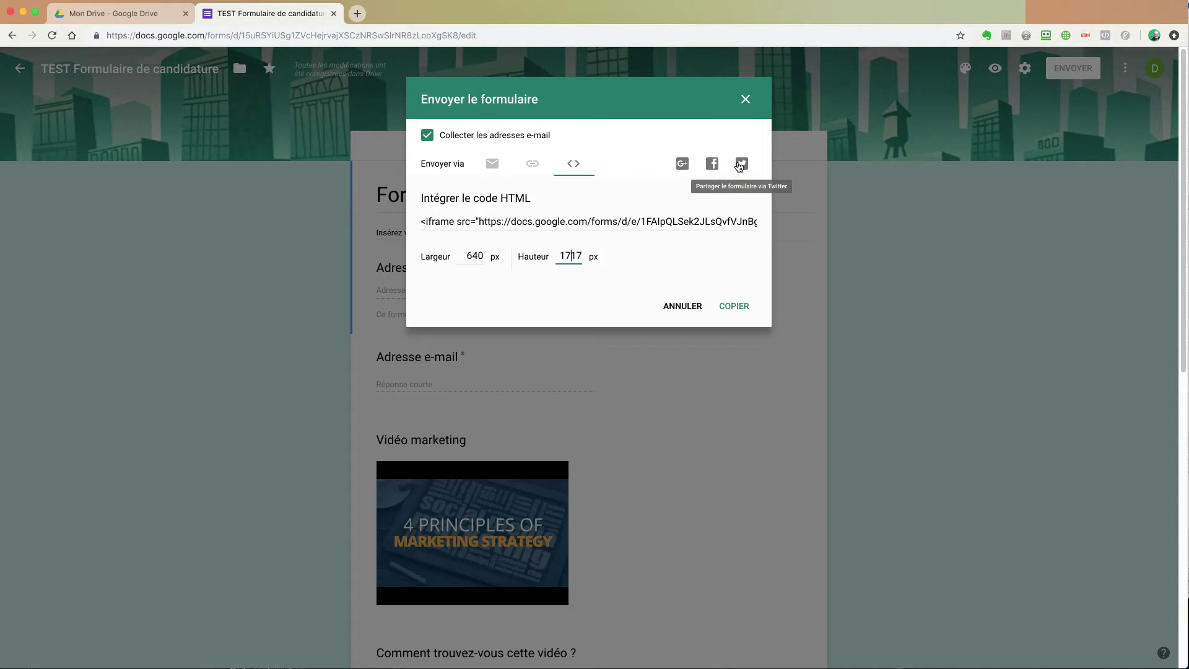
left_click(683, 308)
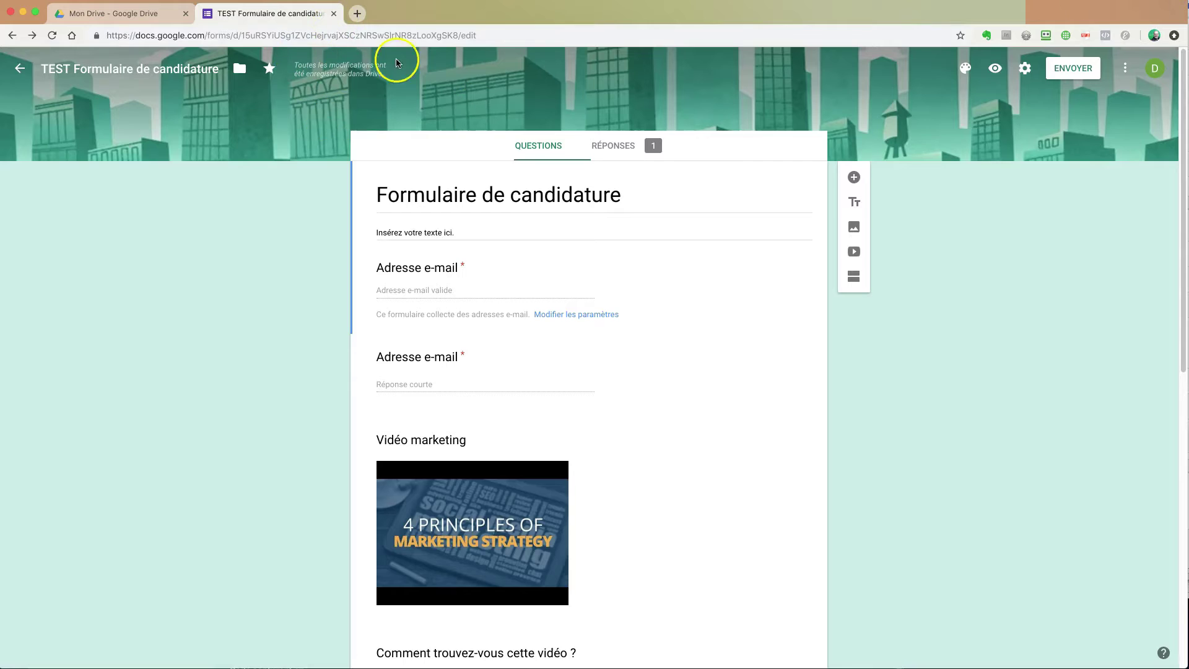
Step: Close the editor tab and reopen TEST Formulaire de candidature from Mon Drive
left_click(335, 14)
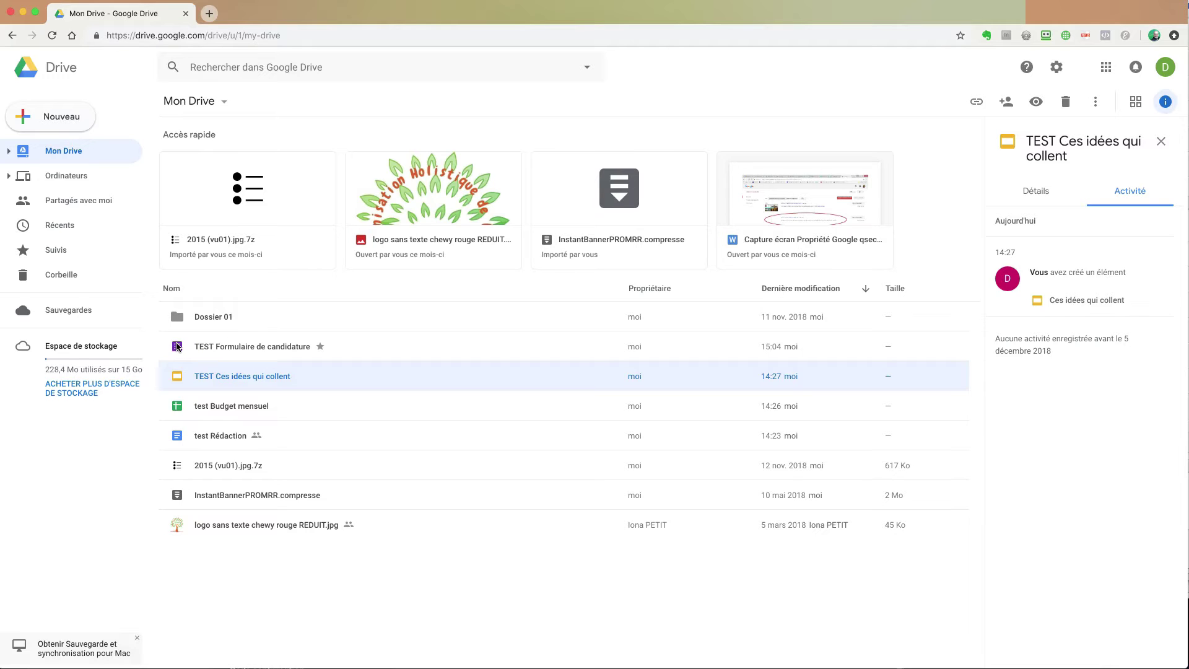
left_click(233, 348)
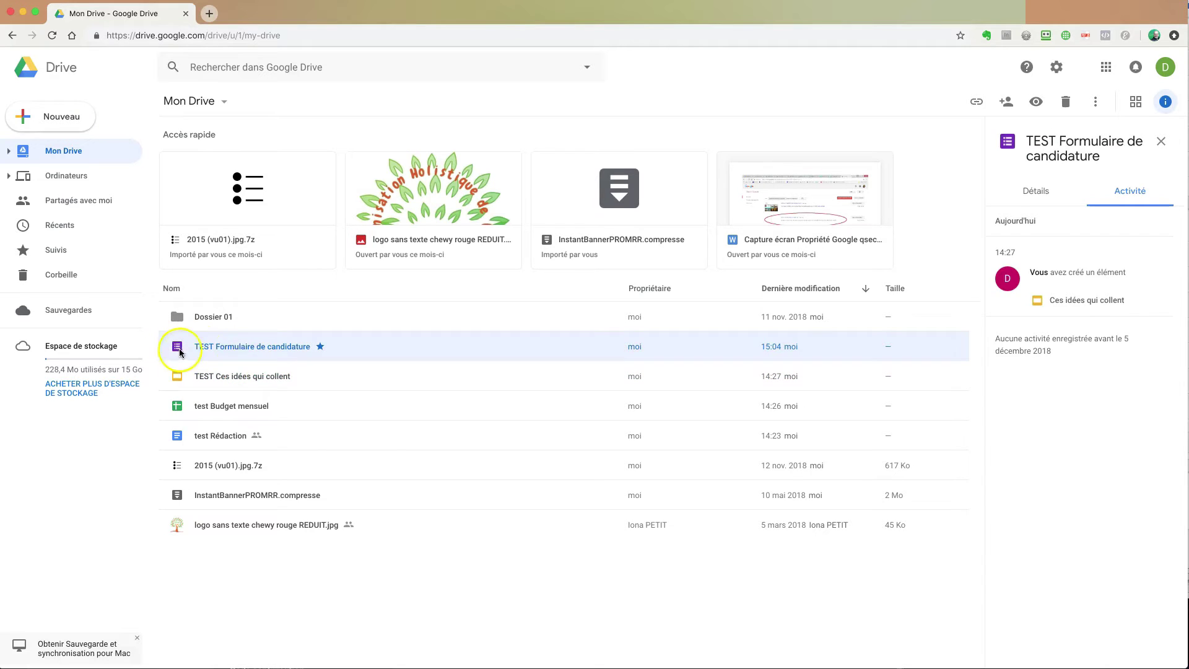
double_click(233, 347)
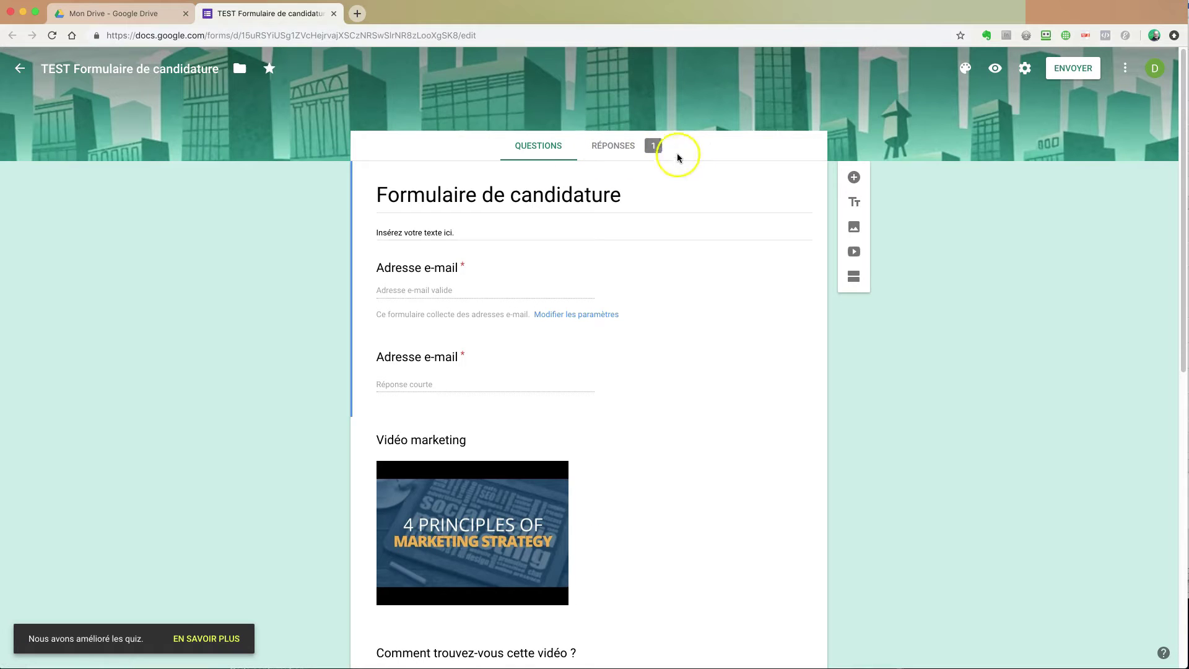
Step: Review the one-response summary: video rated 100% Très bien, Poste 1 and Poste 3 chosen once
left_click(620, 147)
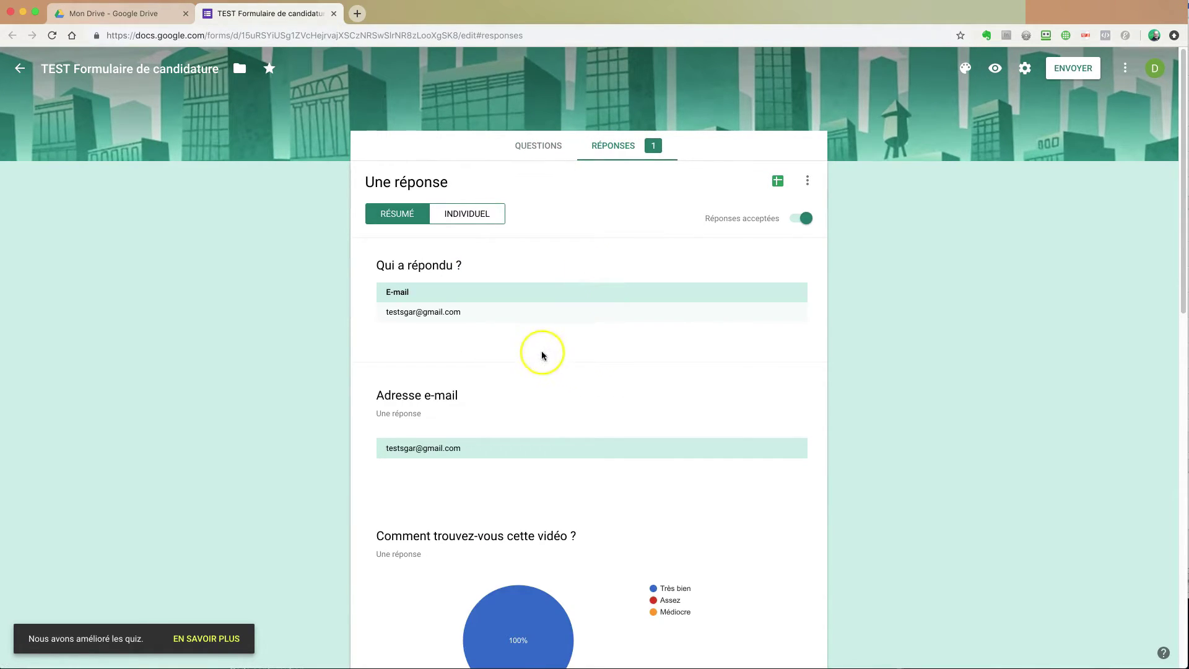
scroll(561, 354, "down", 3)
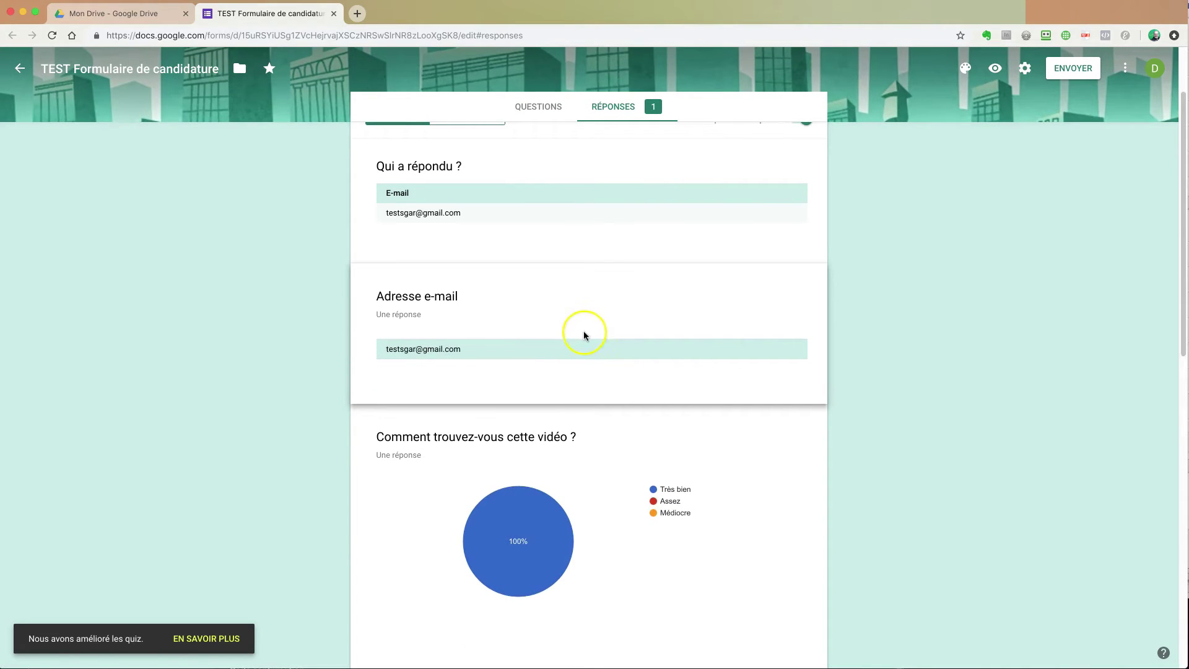
scroll(584, 336, "up", 3)
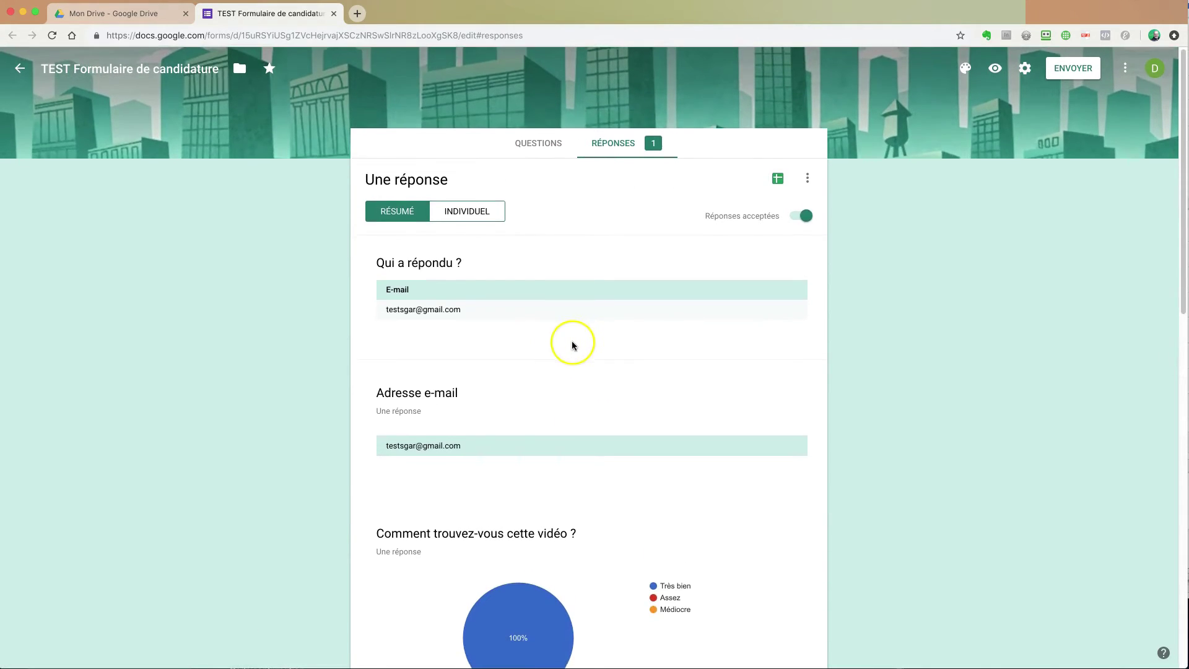
scroll(573, 345, "down", 10)
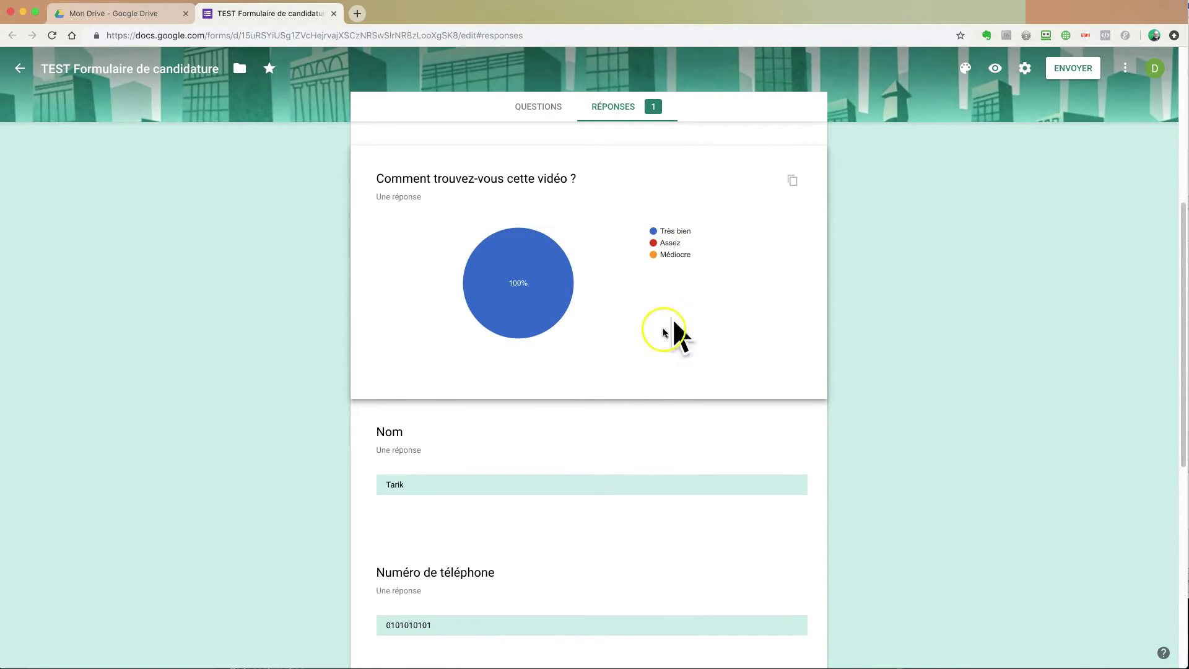
scroll(662, 333, "down", 4)
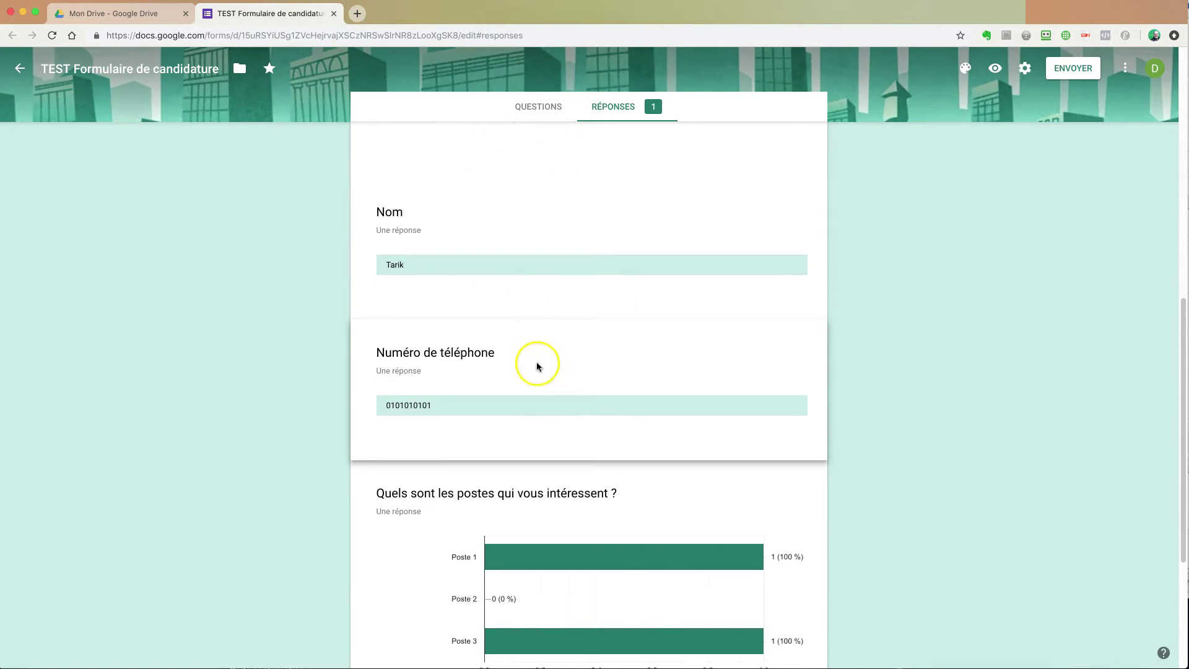
scroll(537, 367, "down", 4)
mouse_move(573, 333)
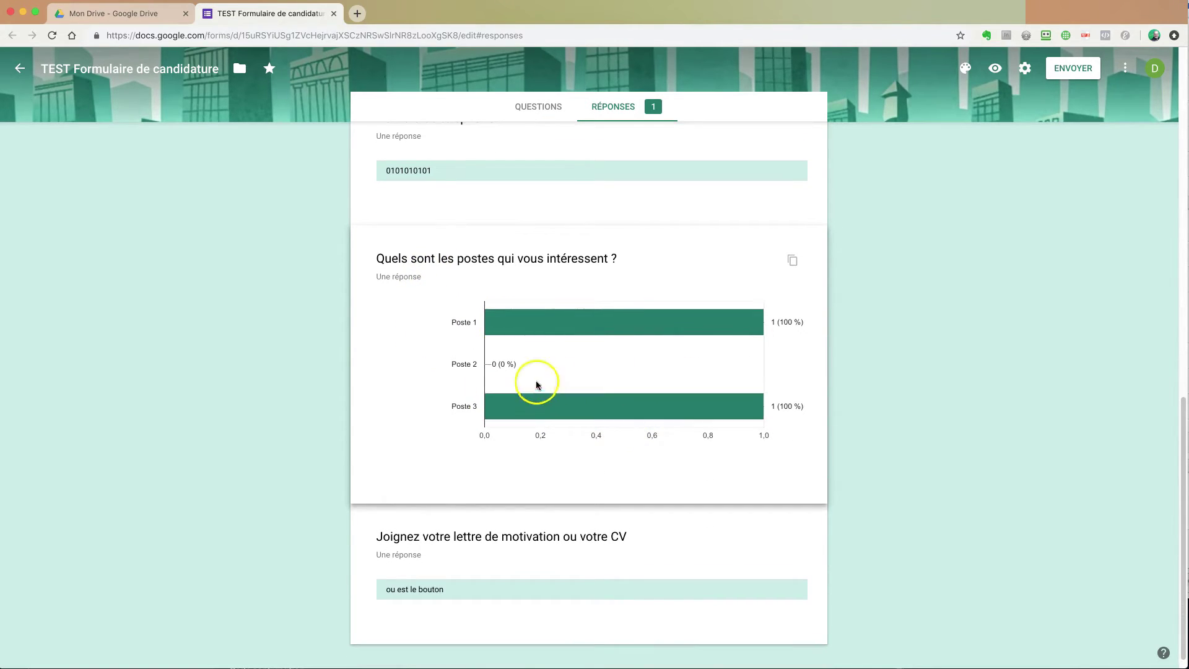
scroll(392, 377, "down", 1)
scroll(411, 398, "up", 5)
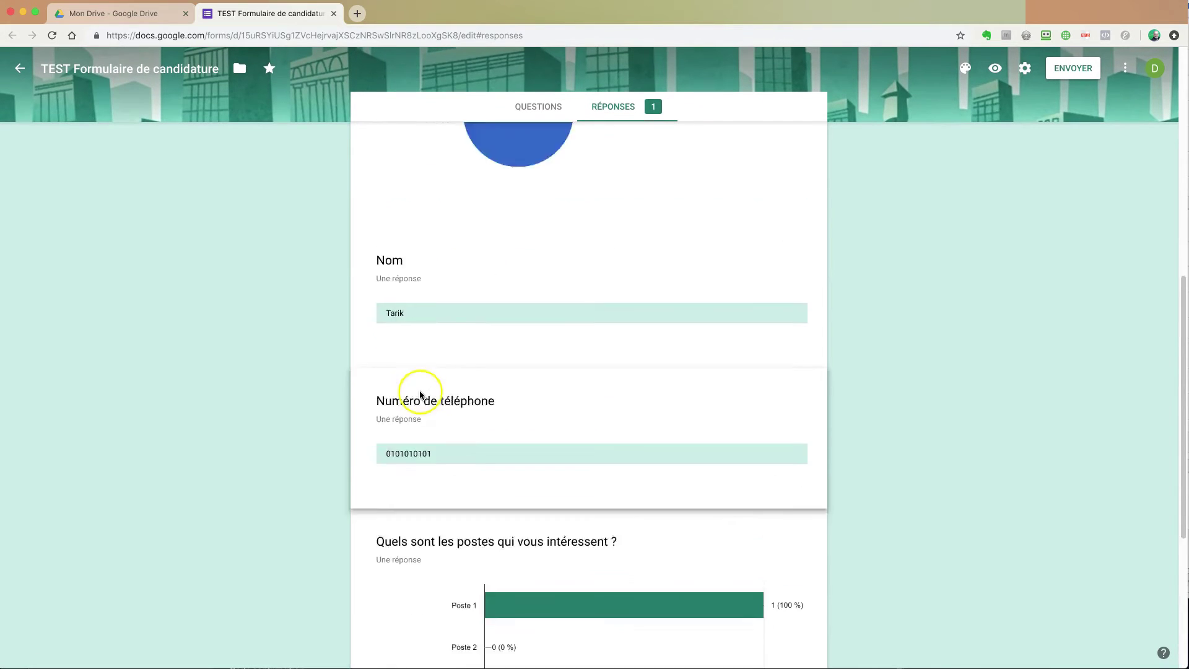
scroll(420, 395, "up", 9)
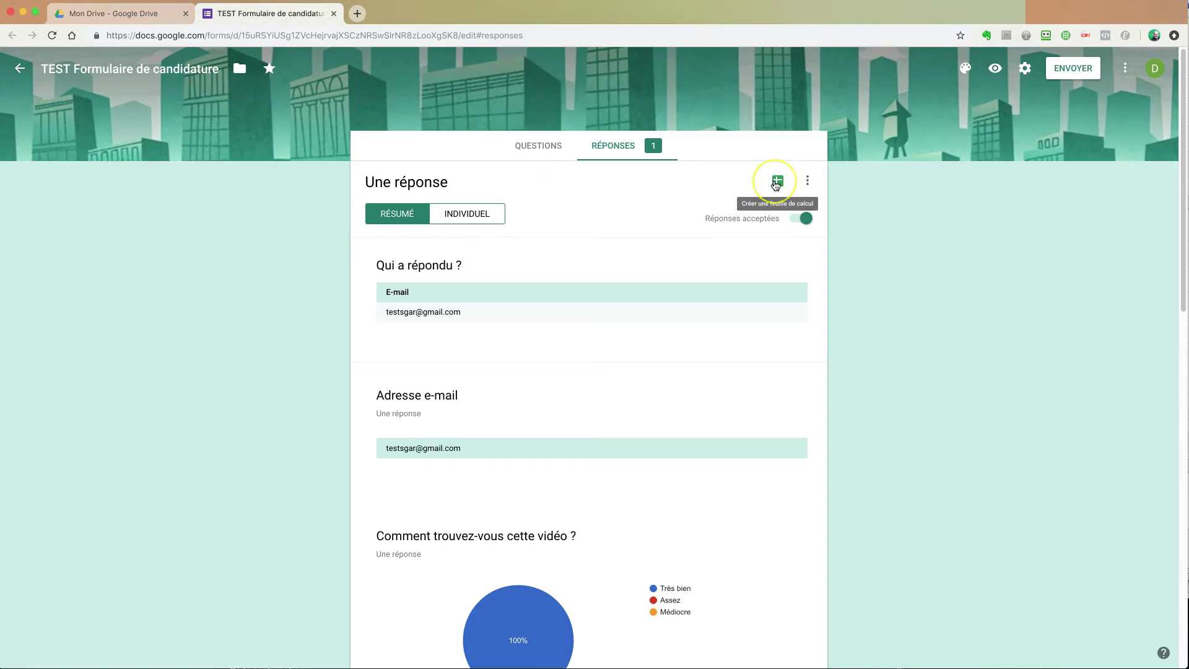
Step: Create a new linked spreadsheet keeping the default name 'TEST Formulaire de candidature (réponses)'
left_click(808, 181)
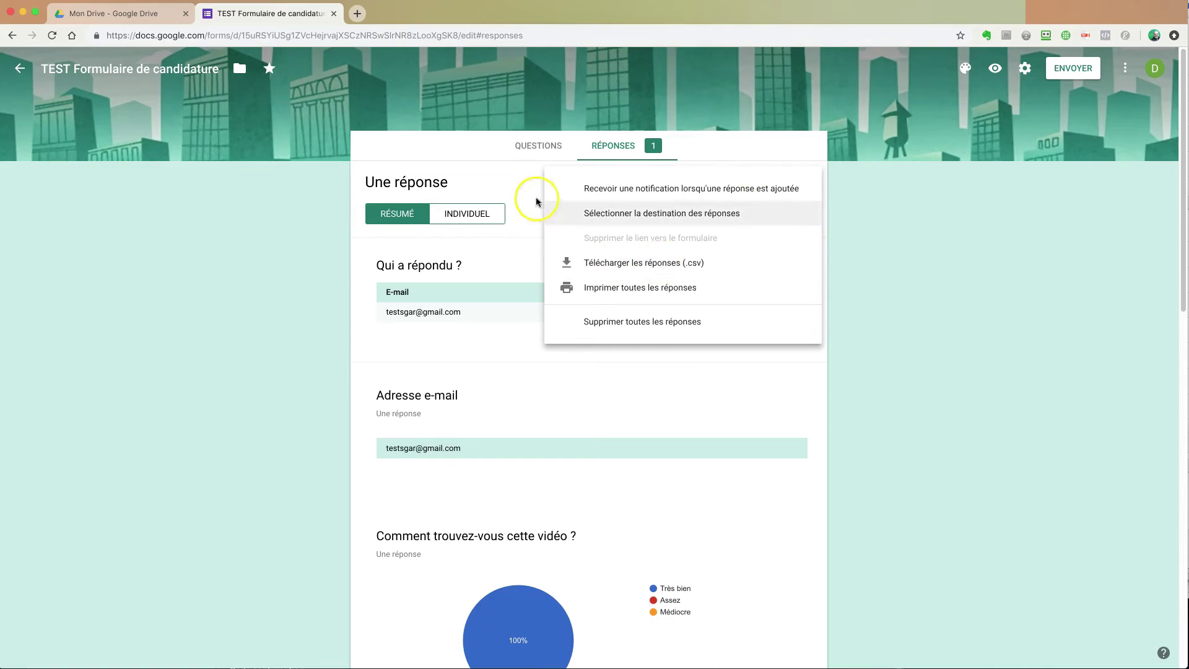
left_click(504, 181)
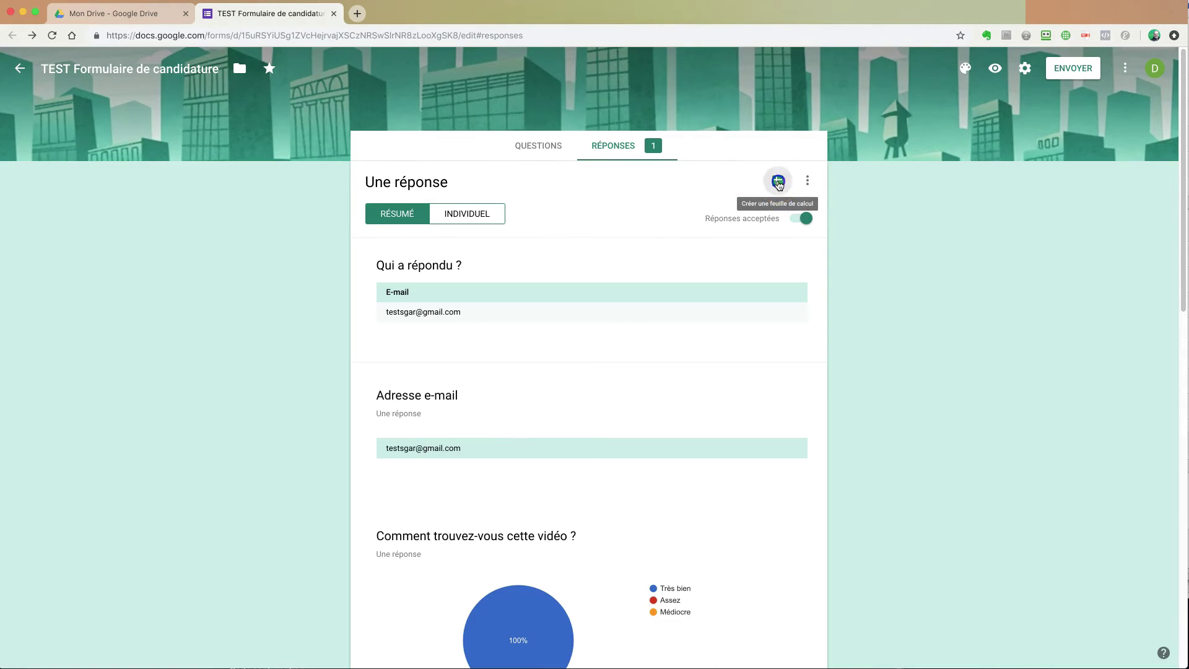
left_click(779, 183)
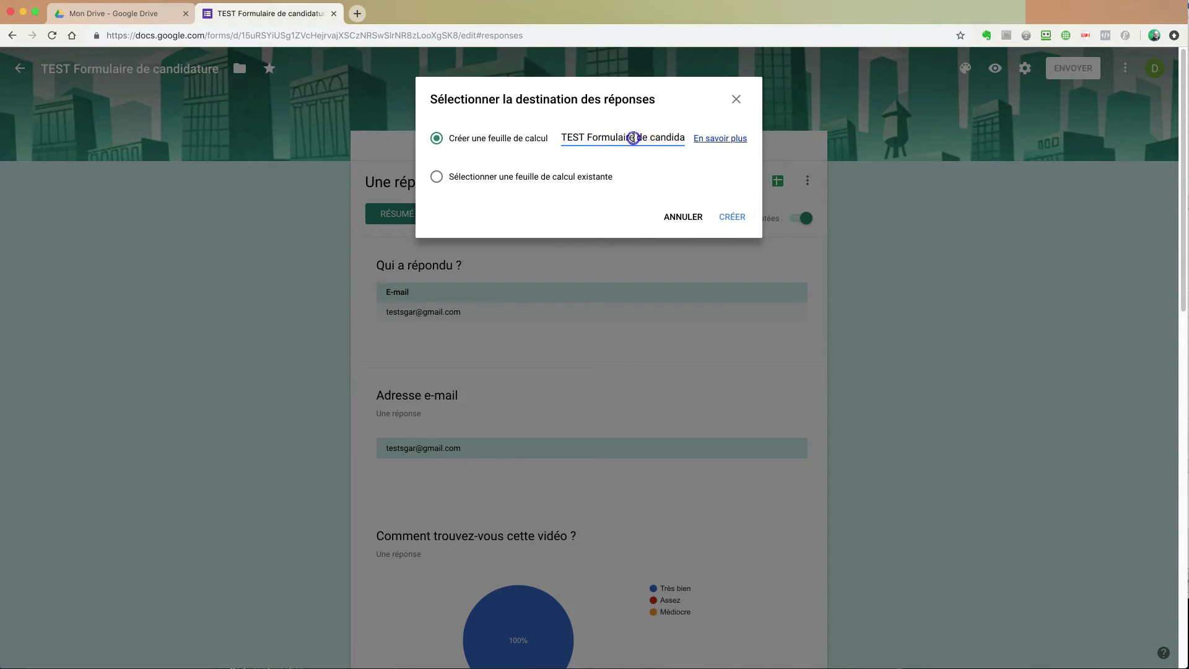
left_click_drag(649, 138, 687, 138)
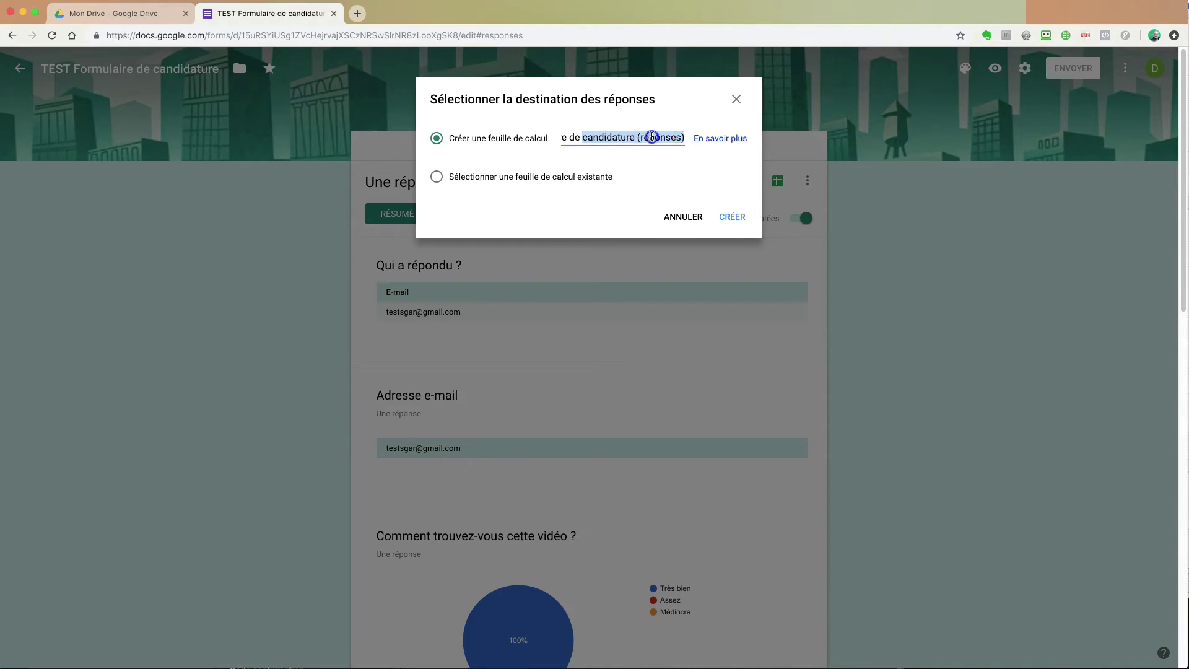
left_click(652, 137)
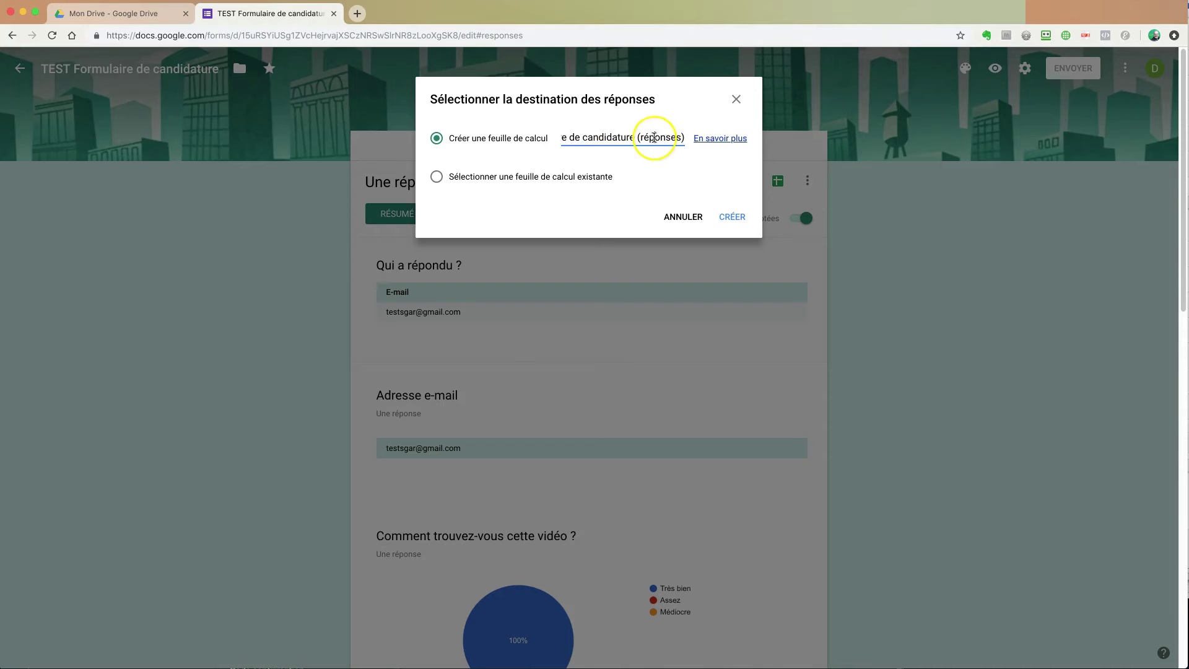
left_click(733, 218)
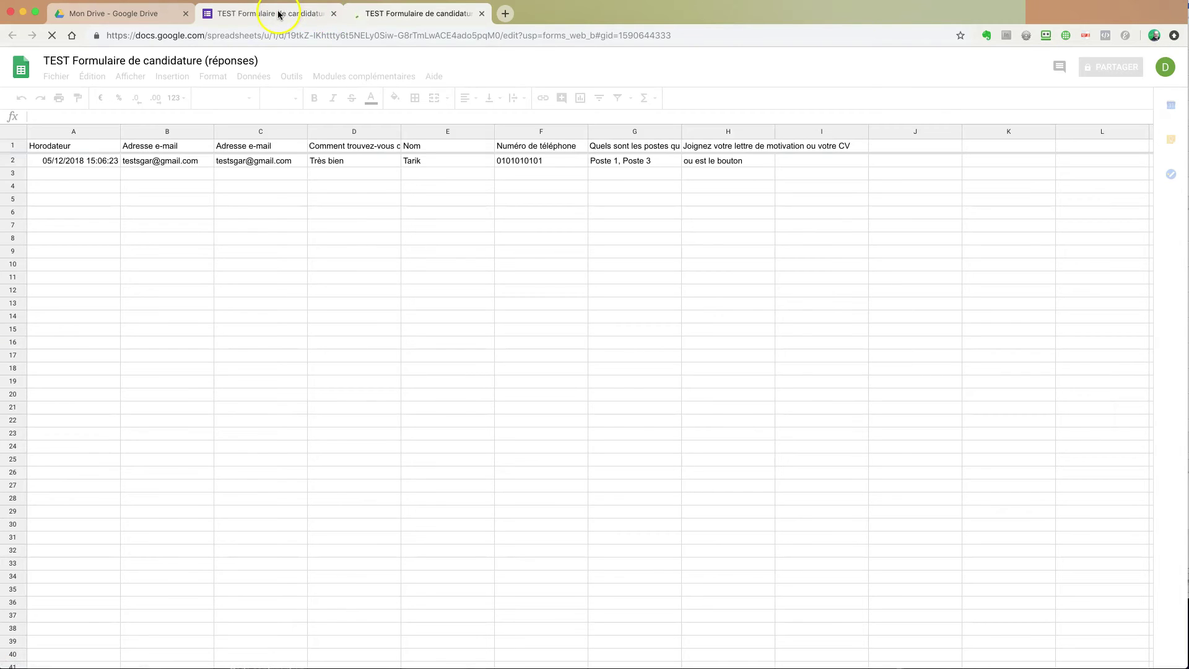
Step: Check the test row in the responses spreadsheet and its download formats, then return to Forms
left_click(123, 13)
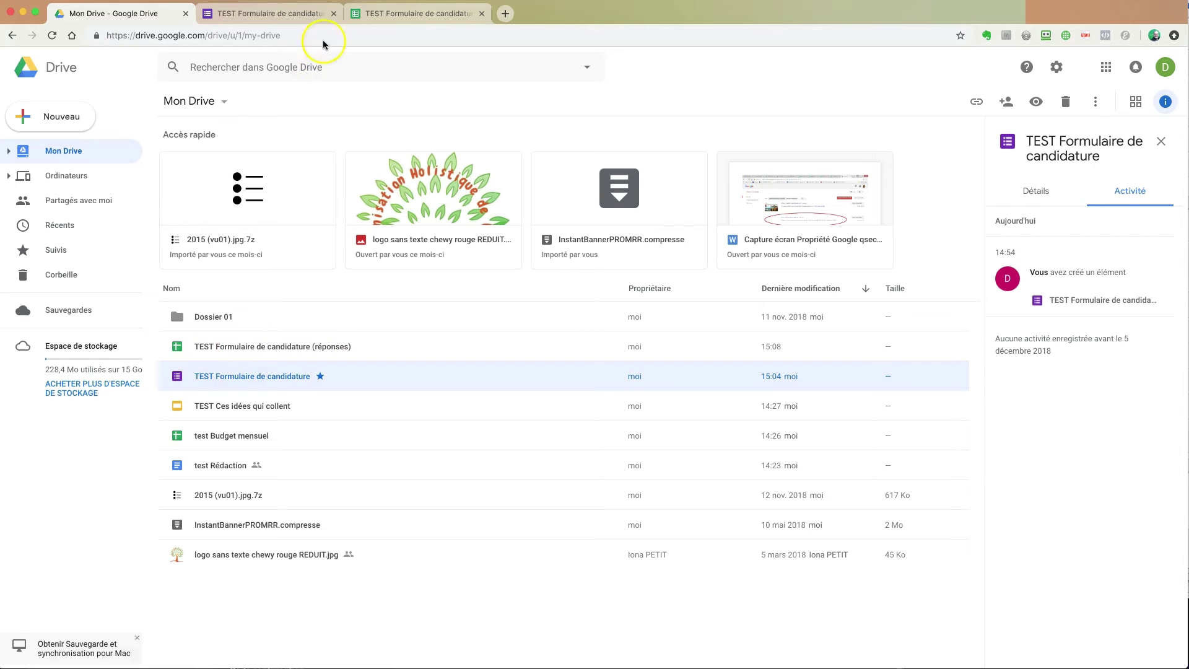
left_click(394, 14)
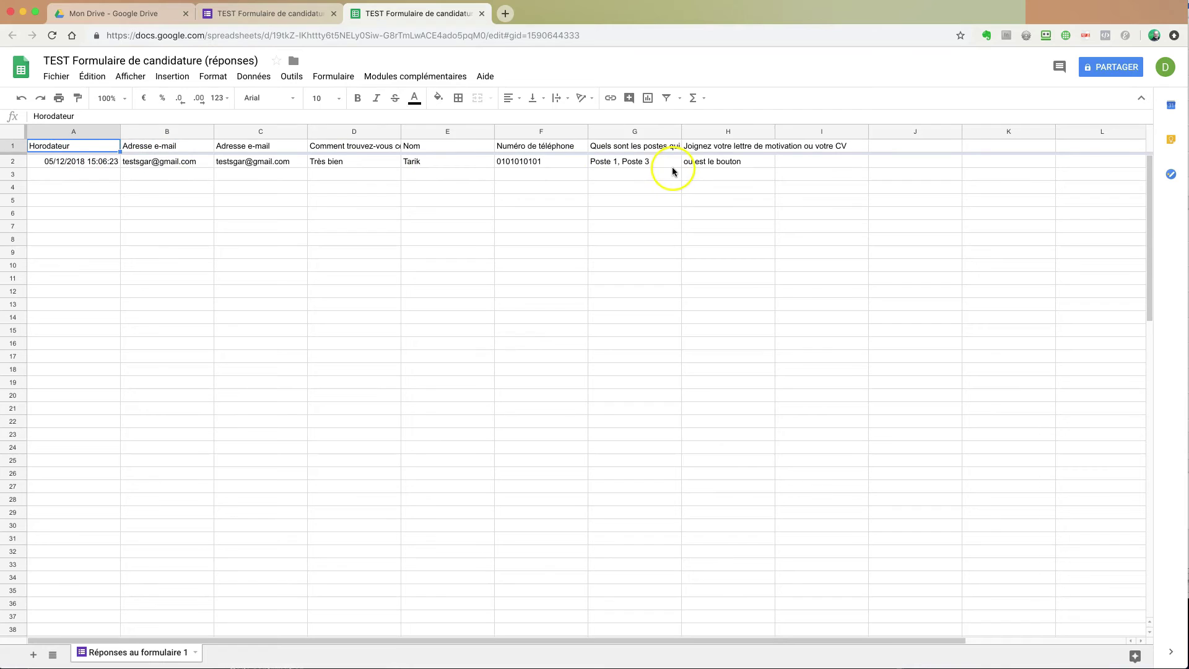
left_click(53, 79)
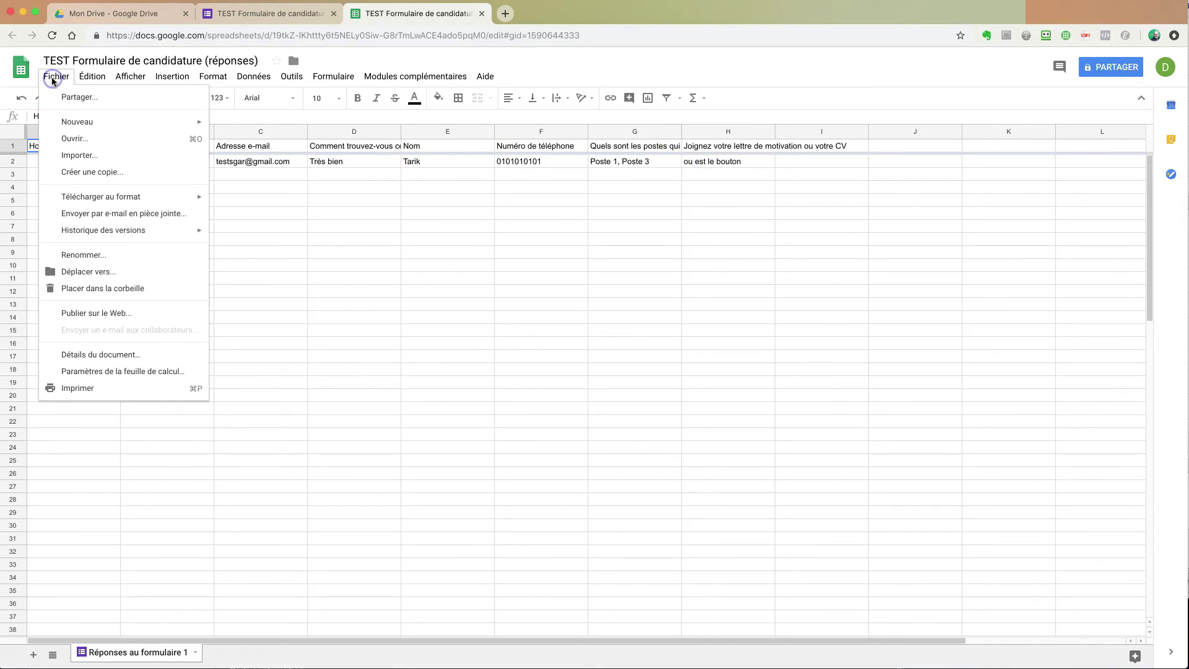
mouse_move(135, 195)
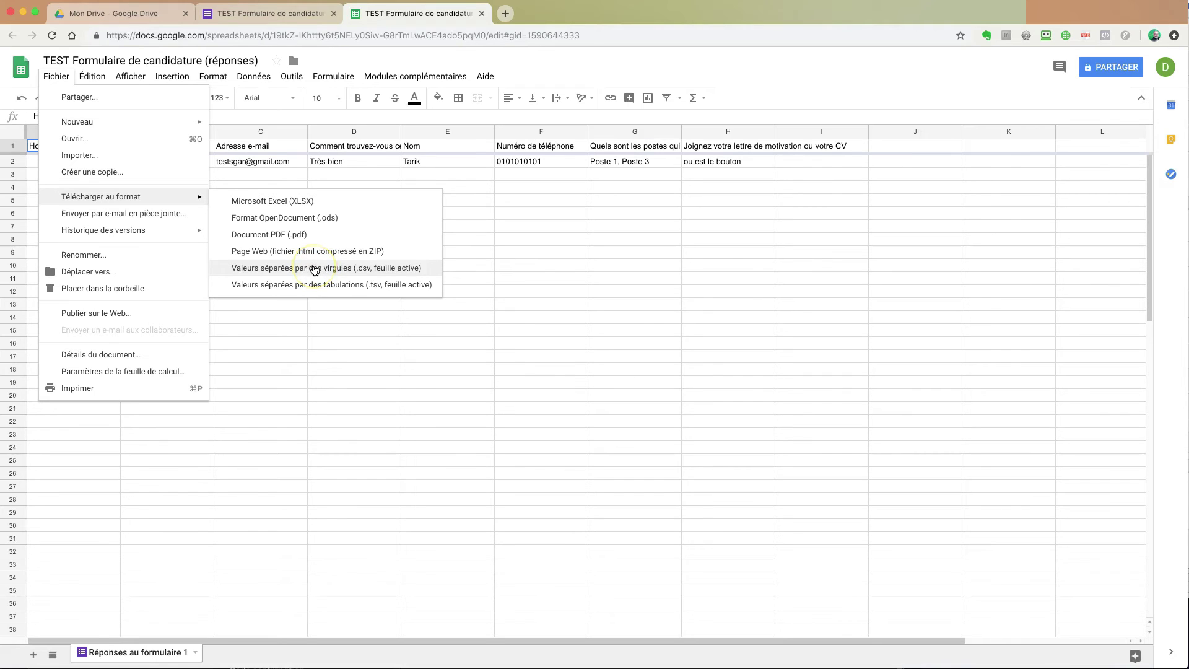
left_click(658, 225)
left_click(271, 13)
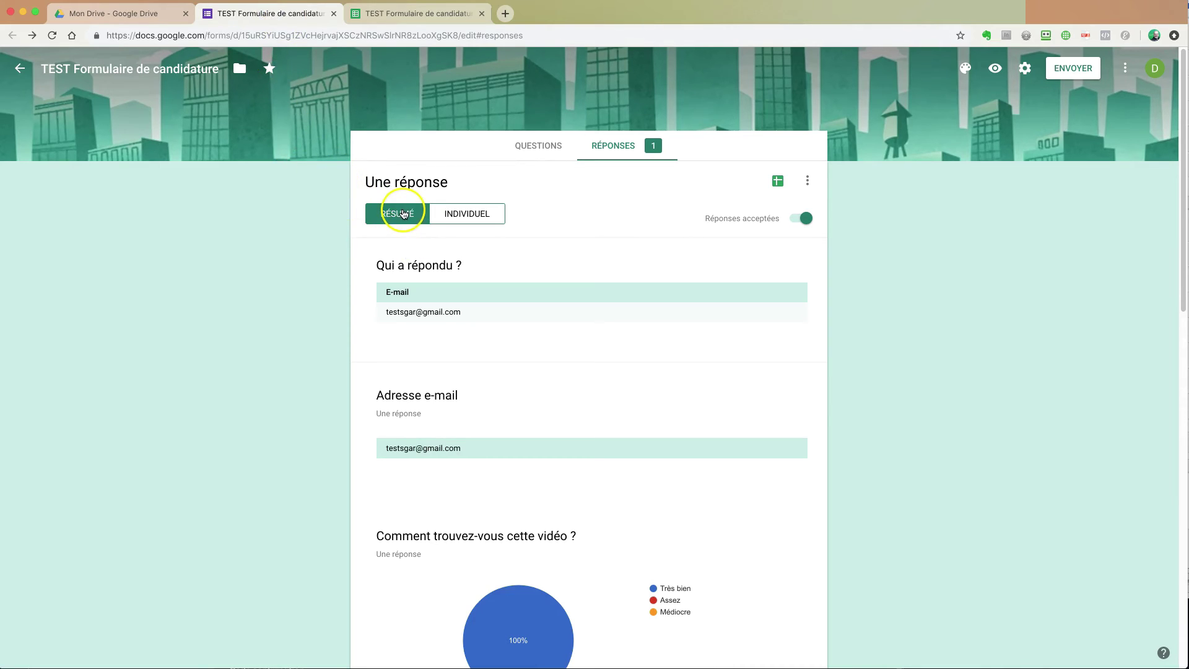
Step: Scroll through the test response in the Individuel view, then close the Forms editor
left_click(473, 214)
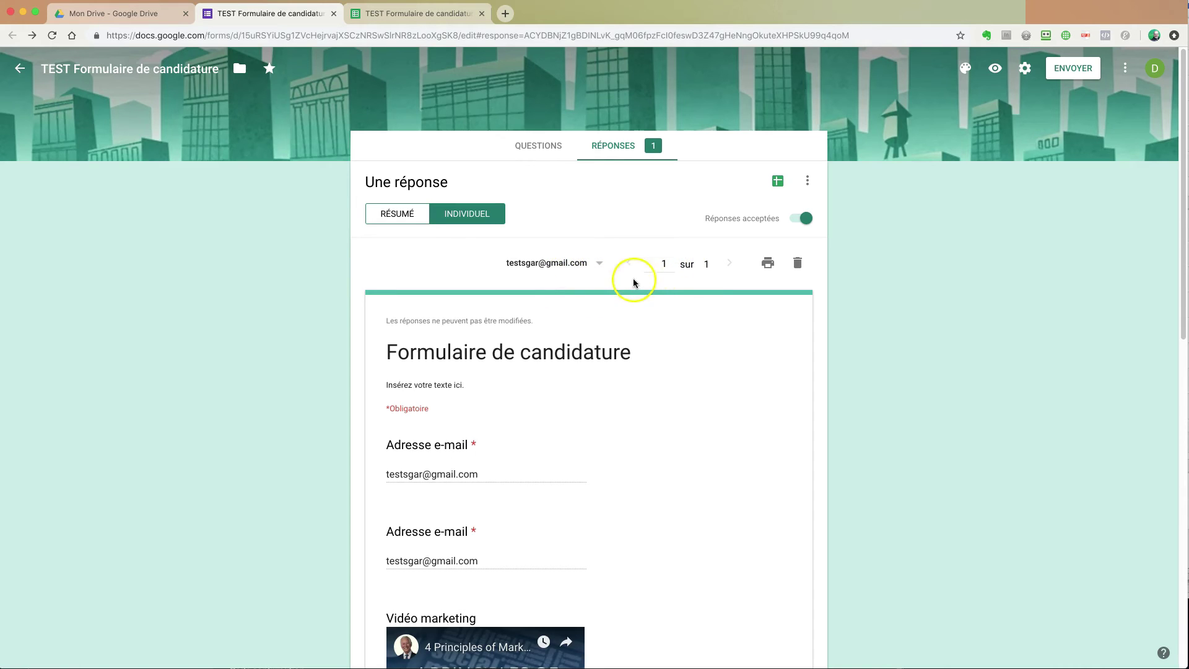
scroll(653, 309, "down", 6)
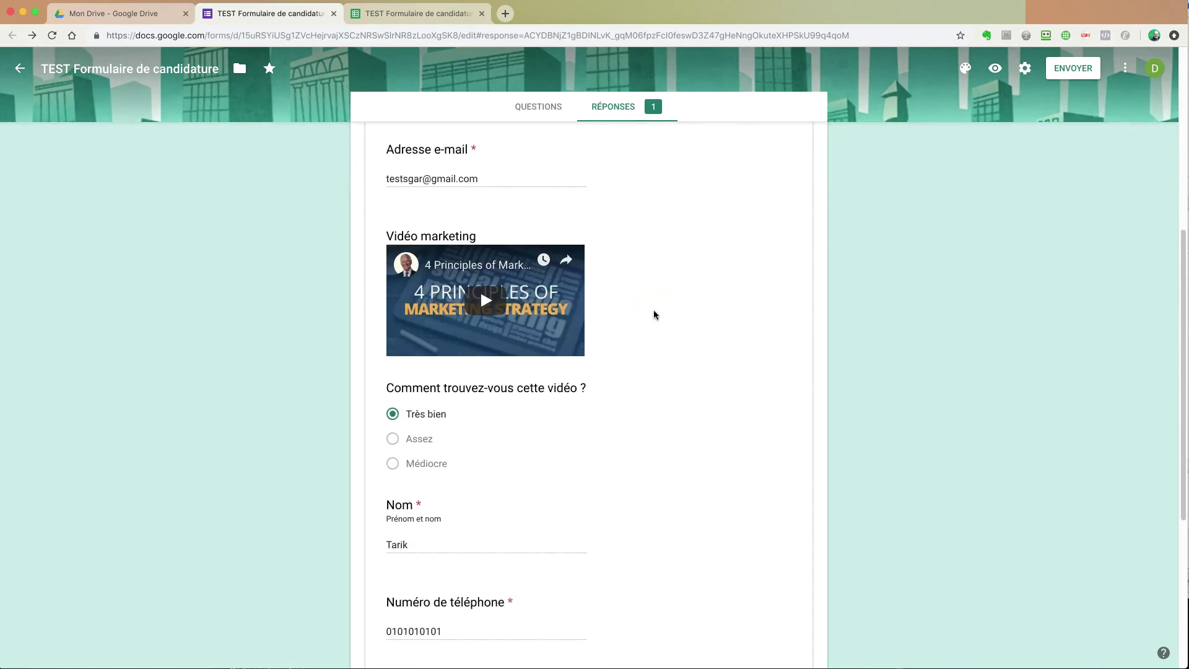
scroll(653, 310, "down", 5)
scroll(653, 307, "up", 12)
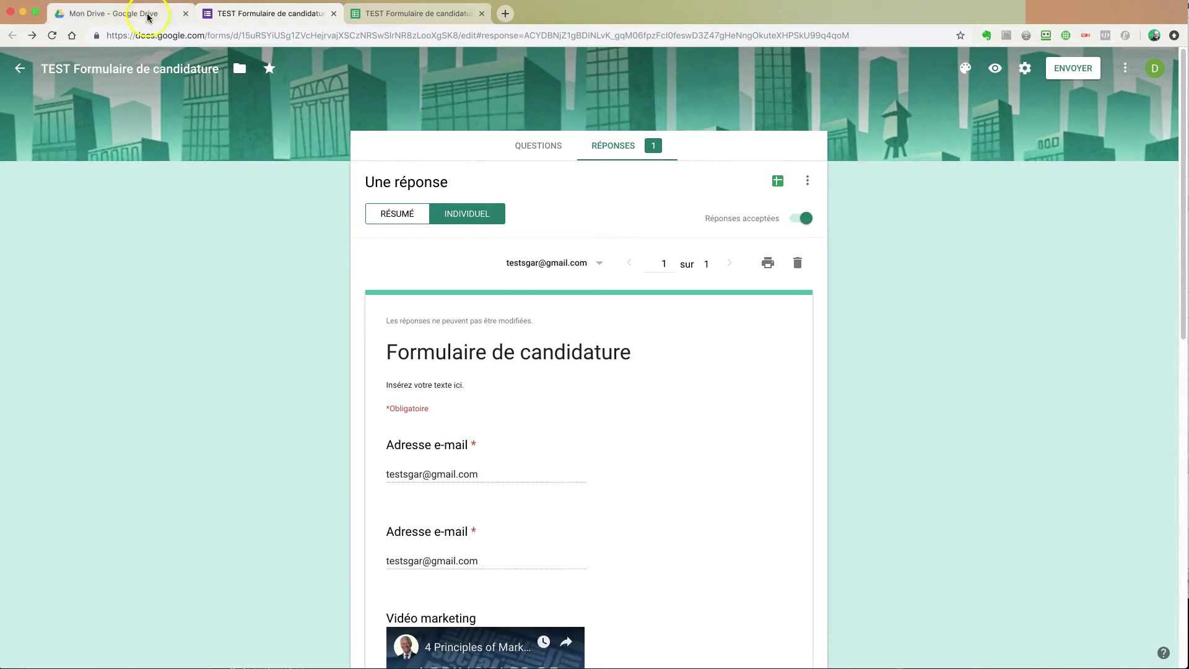
left_click(334, 13)
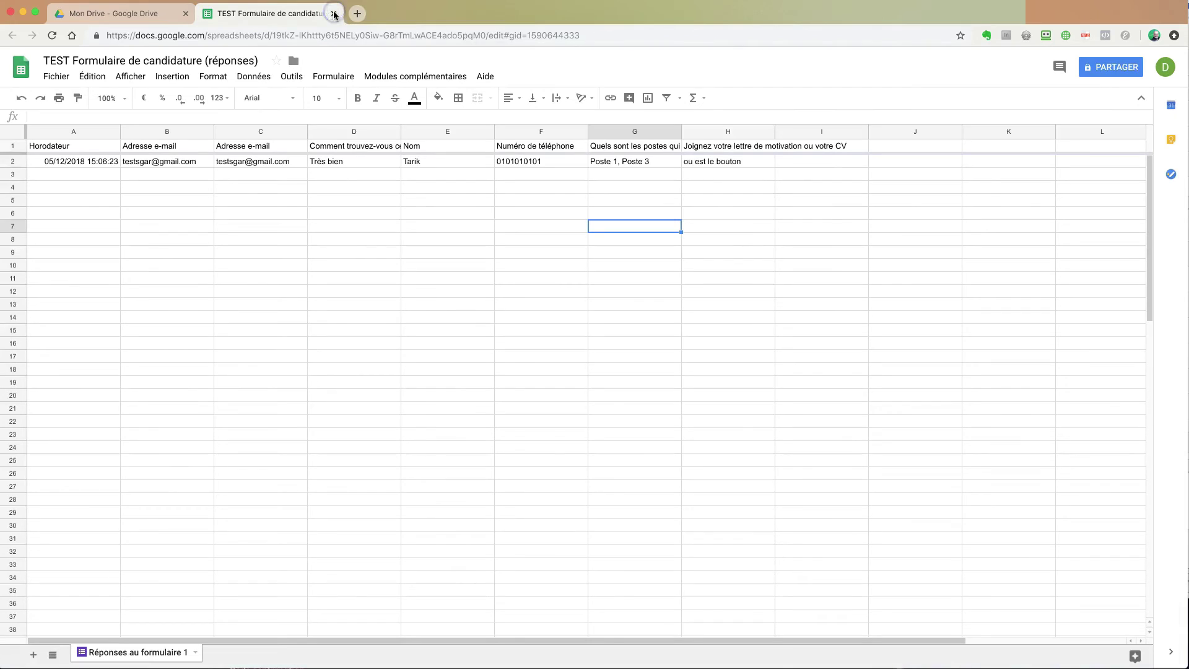
Step: Close the 'TEST Formulaire de candidature (réponses)' spreadsheet to return to Mon Drive
left_click(334, 13)
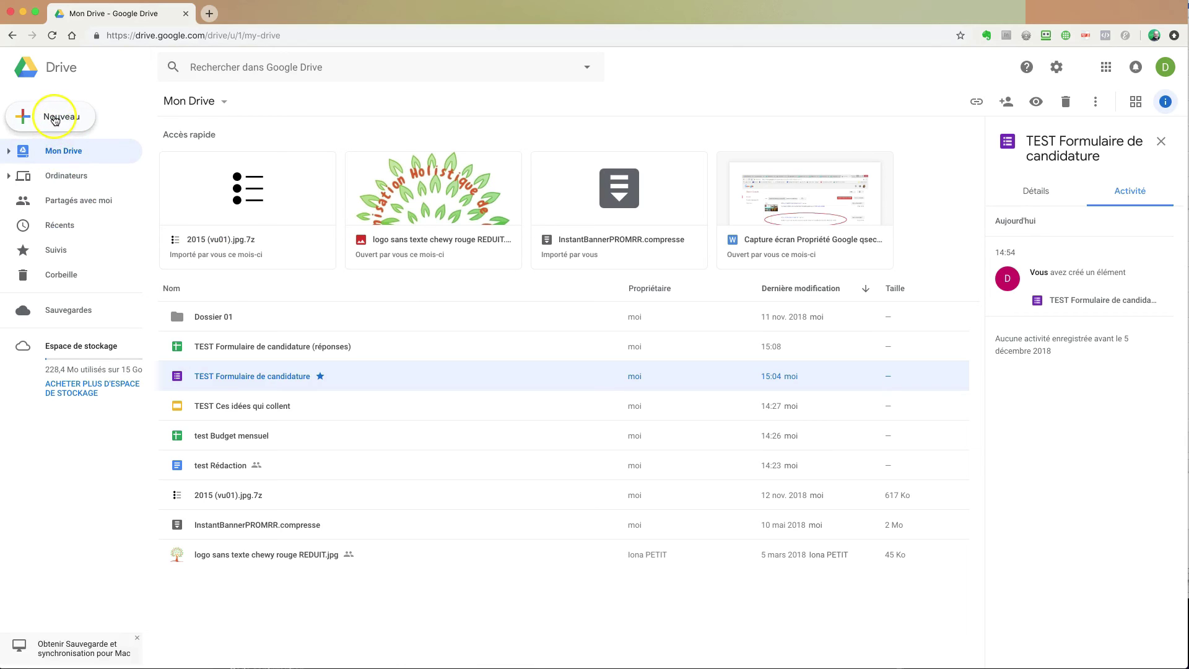
left_click(55, 119)
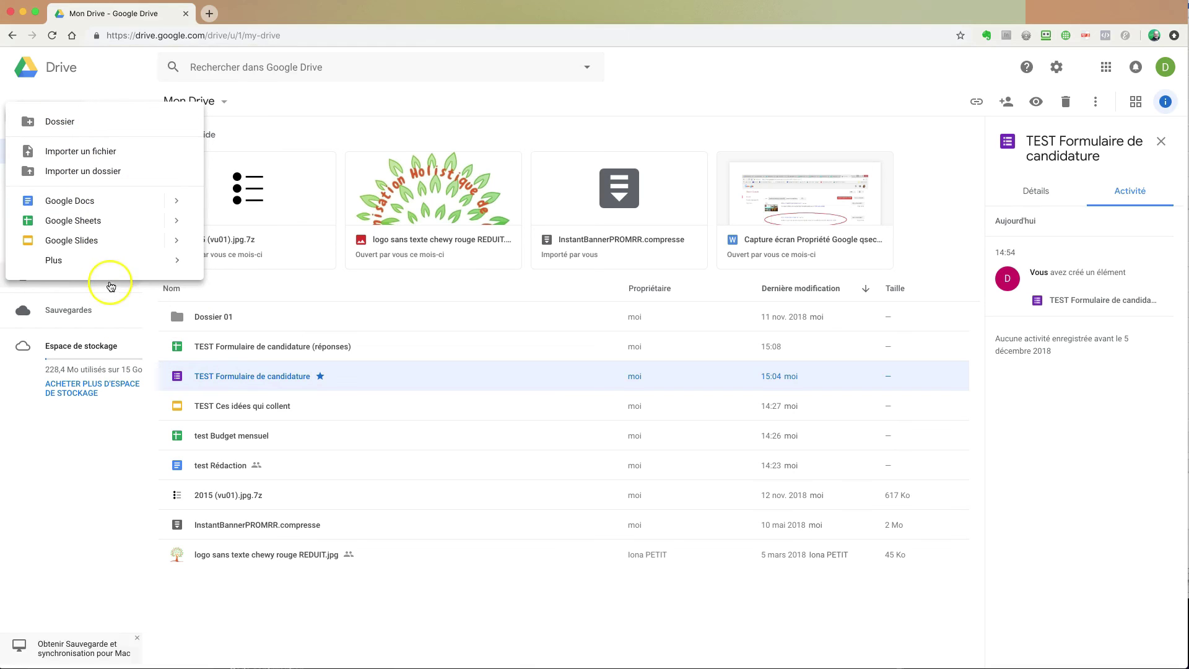
mouse_move(97, 261)
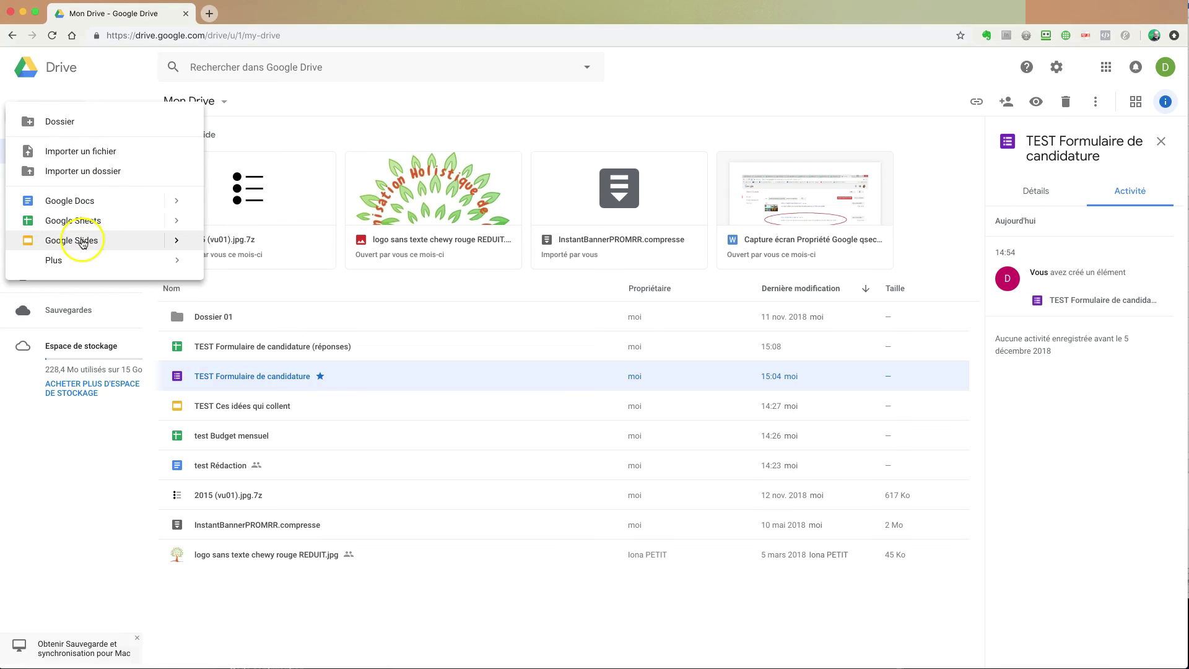
mouse_move(173, 260)
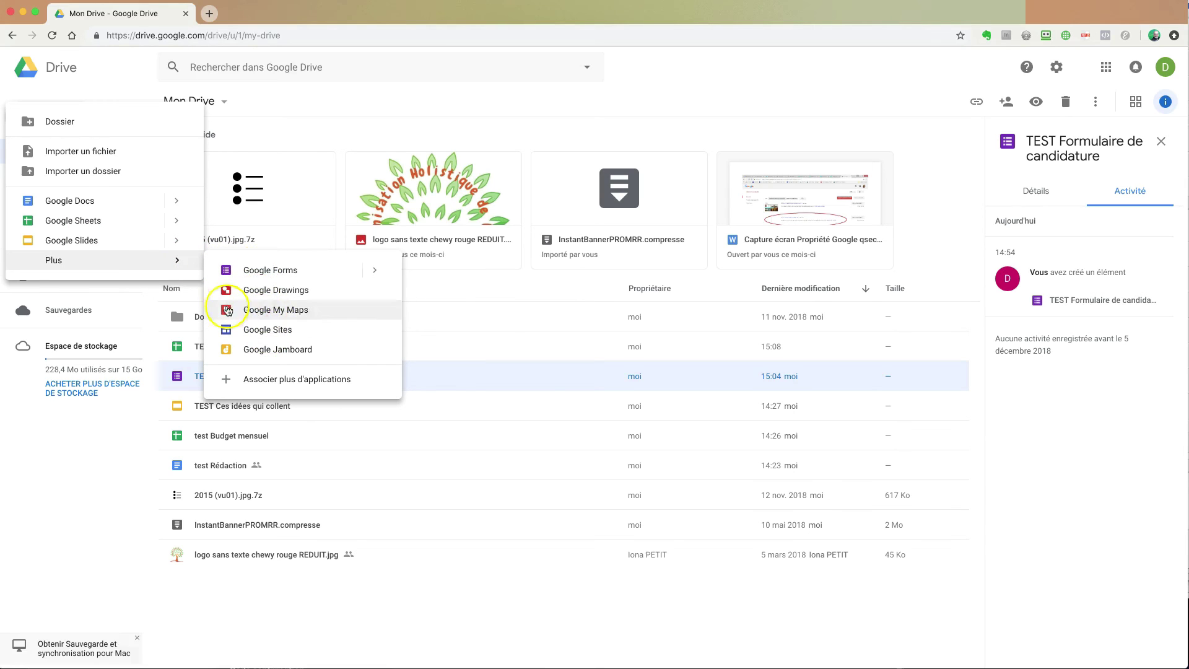
left_click(85, 455)
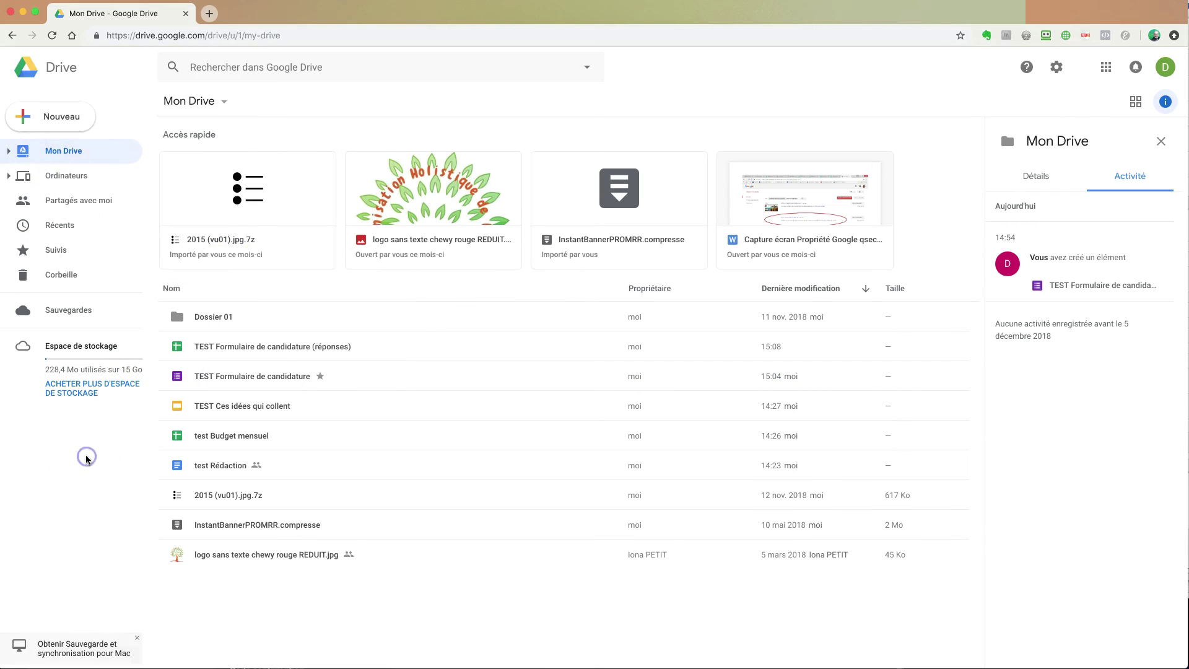